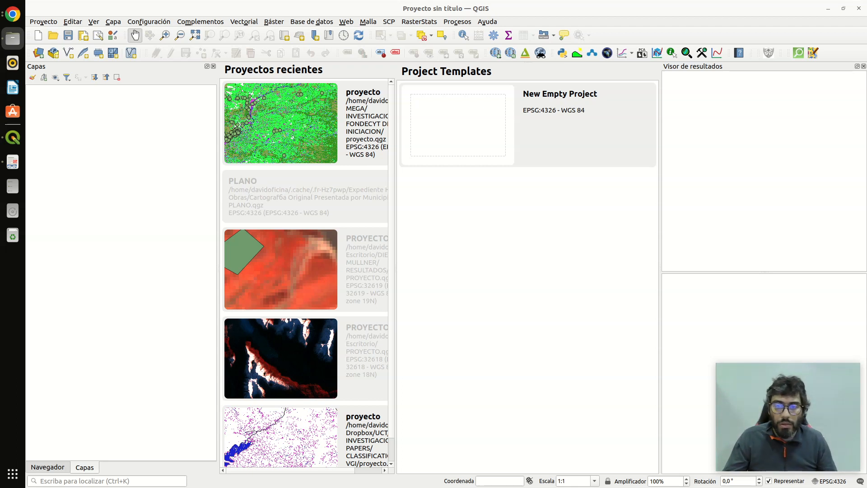
# - Load the nine Landsat 7 band files from B1.TIF through B8.TIF, including both B6_VCID files, into the QGIS project
pyautogui.moveTo(0, 140); pyautogui.dragTo(689, 55)
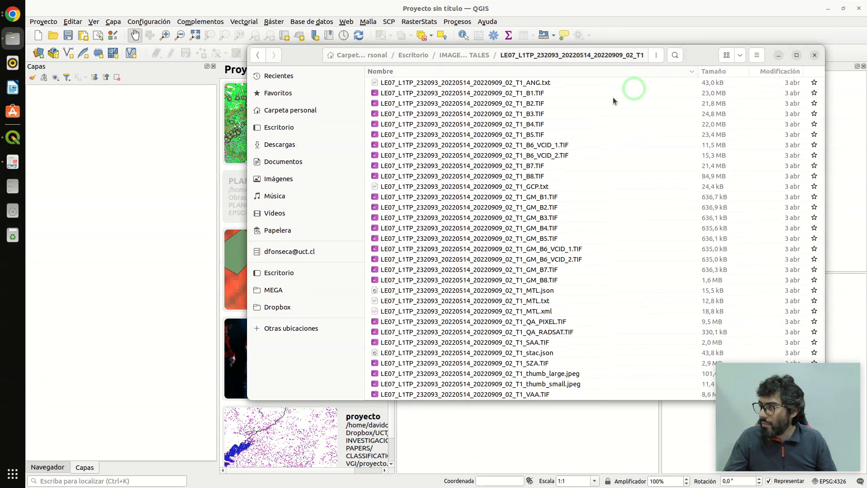
pyautogui.click(491, 95)
pyautogui.hotkey('shift', 'Down')
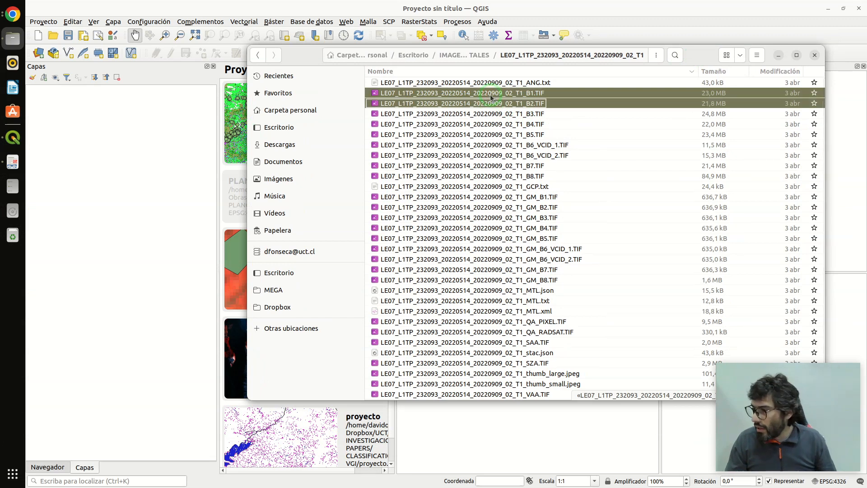
pyautogui.hotkey('shift', 'Down')
pyautogui.hotkey('shift', 'Down')
pyautogui.hotkey('shift', 'Down')
pyautogui.hotkey('shift', 'Down')
pyautogui.hotkey('shift', 'Down')
pyautogui.hotkey('shift', 'Down')
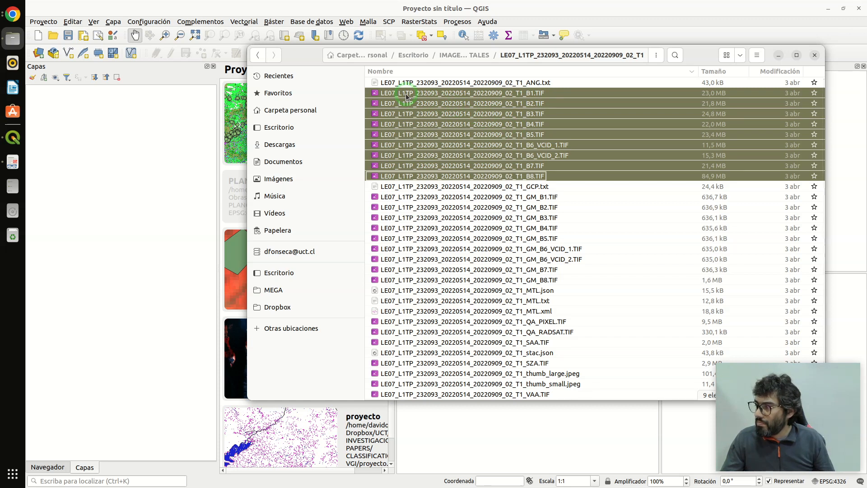
pyautogui.moveTo(407, 96); pyautogui.dragTo(68, 135)
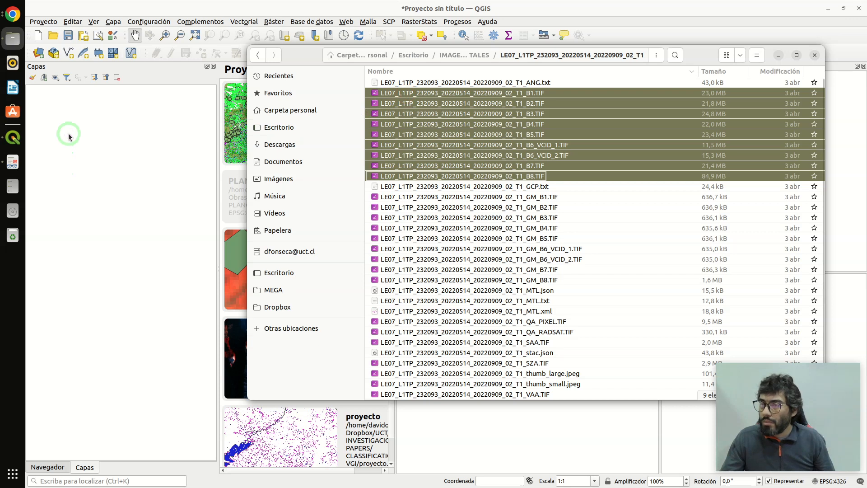
pyautogui.click(778, 55)
# - Collapse all layer legends and widen the layer list until the full band names can be read
pyautogui.click(106, 78)
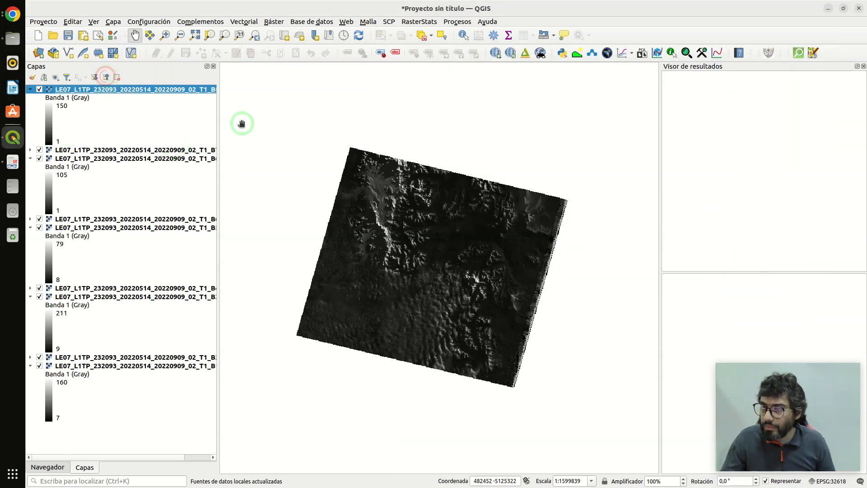
pyautogui.click(106, 78)
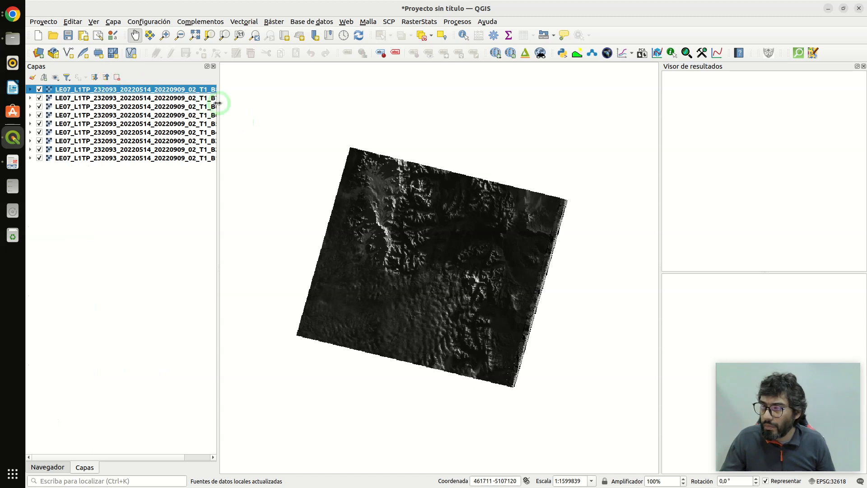
pyautogui.moveTo(219, 102); pyautogui.dragTo(291, 108)
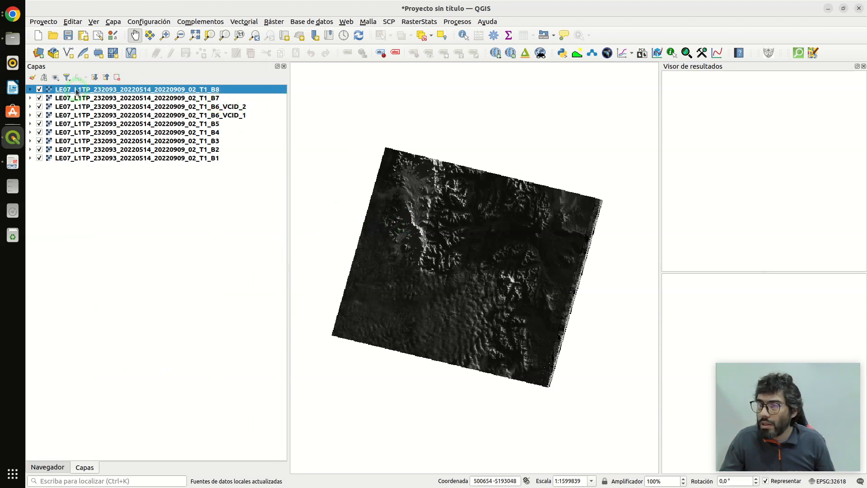
# - Hide all layers except band B4 and examine the striping along the scene's western edge
pyautogui.click(60, 78)
pyautogui.click(70, 100)
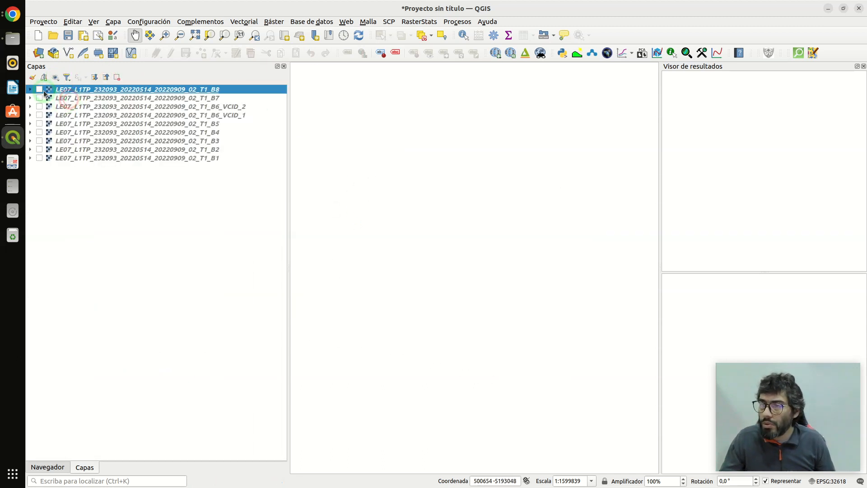
pyautogui.click(39, 132)
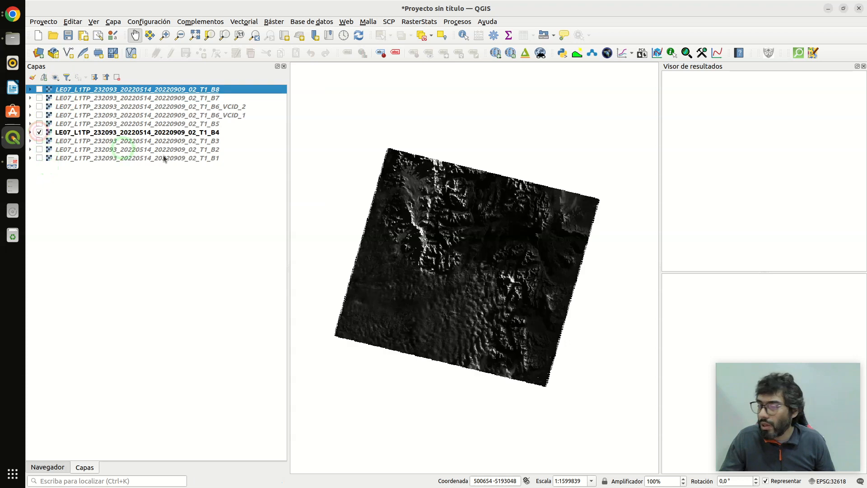
pyautogui.scroll(3, 382, 237)
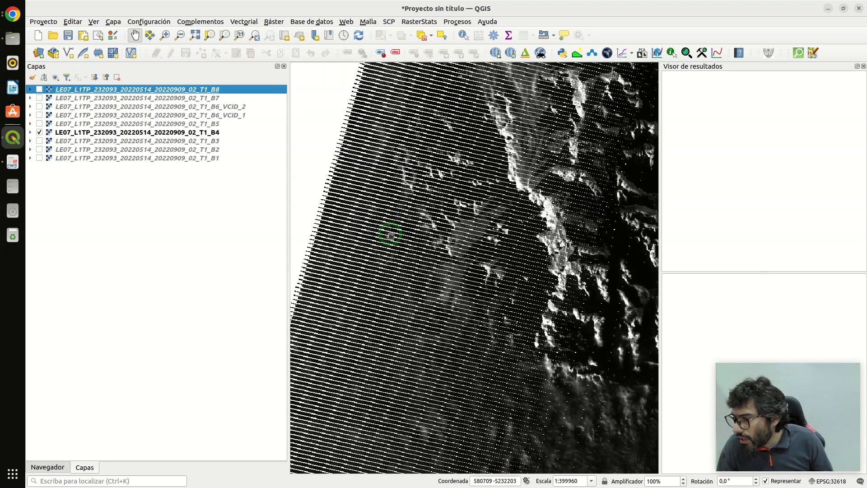
pyautogui.scroll(-2, 391, 228)
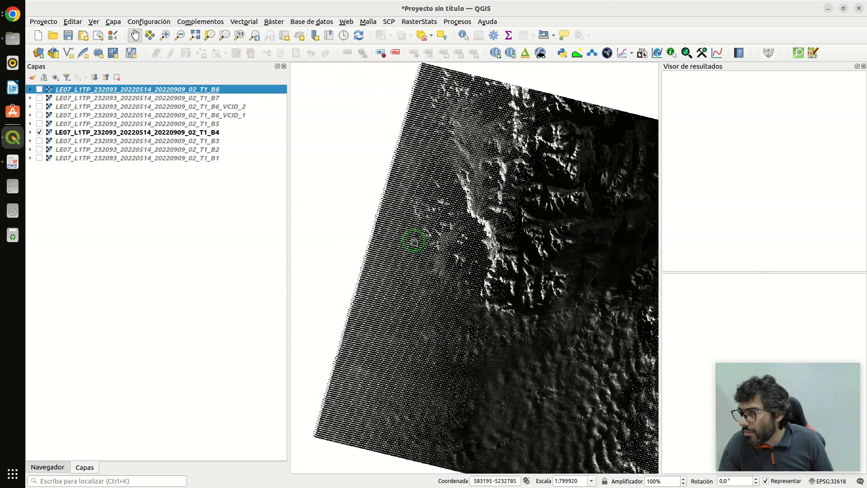
pyautogui.scroll(2, 393, 223)
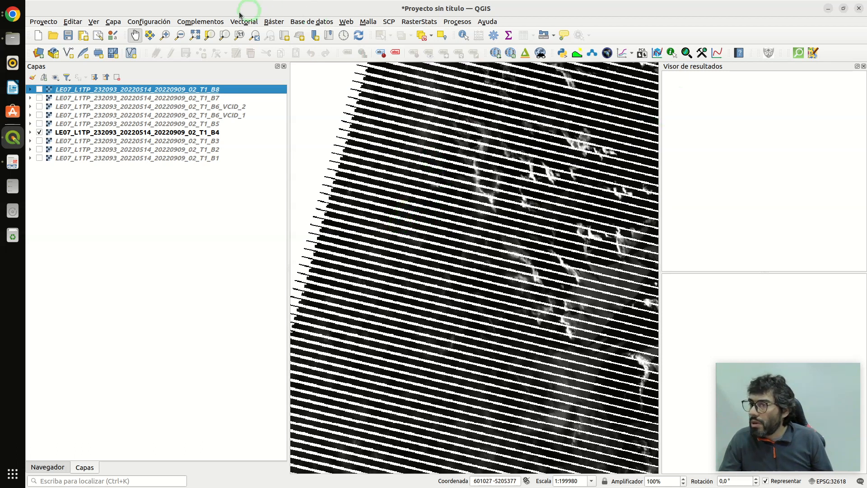
# - Search the plugin manager for "value" and review the Value Tool plugin's details
pyautogui.click(207, 23)
pyautogui.click(211, 34)
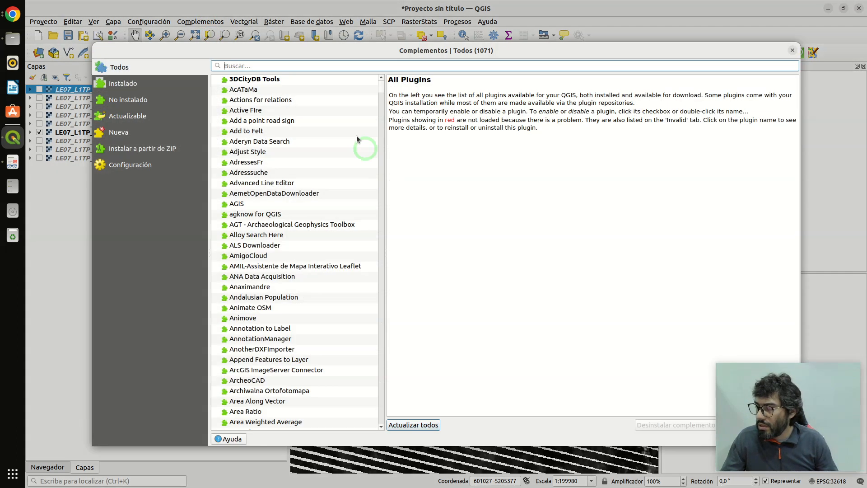
pyautogui.click(245, 64)
pyautogui.write('va')
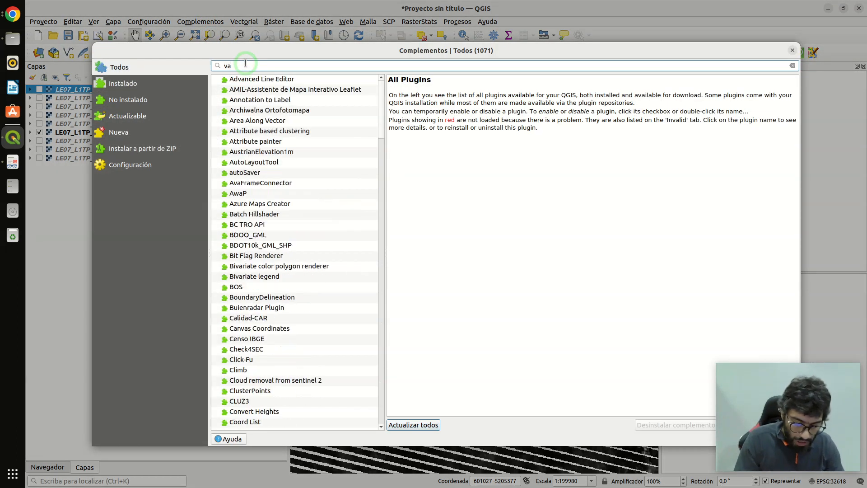
pyautogui.write('lue')
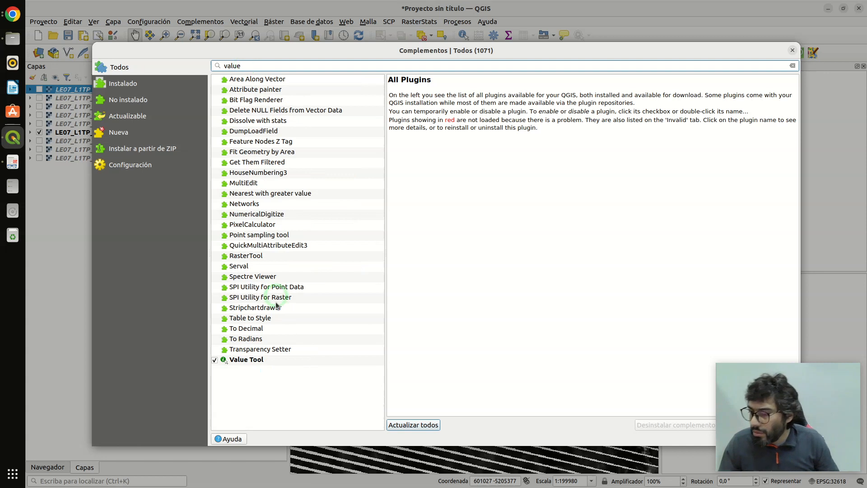
pyautogui.click(257, 358)
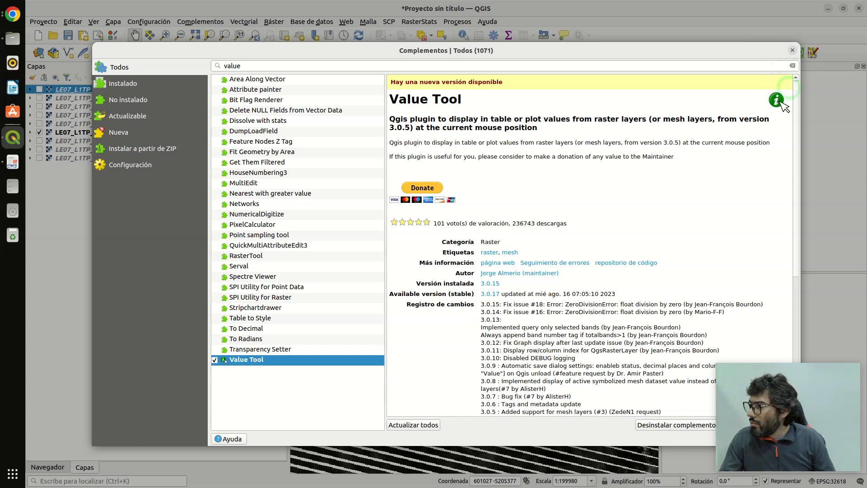
pyautogui.rightClick(794, 51)
pyautogui.click(747, 216)
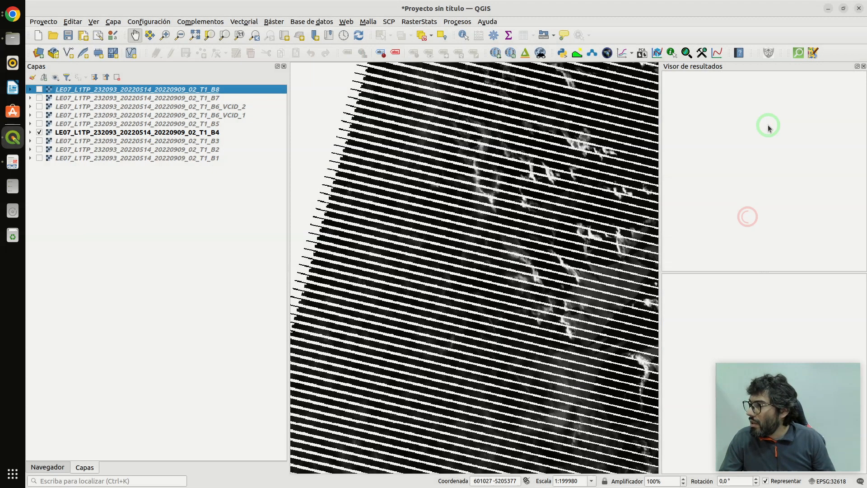
# - Open the Value Tool and inspect band B4 pixel values inside the stripes and across the valid image area
pyautogui.click(672, 53)
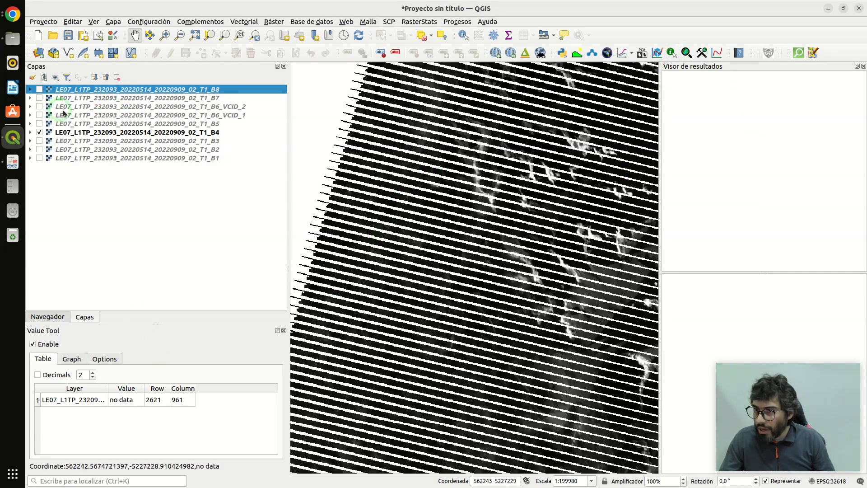
pyautogui.scroll(3, 413, 172)
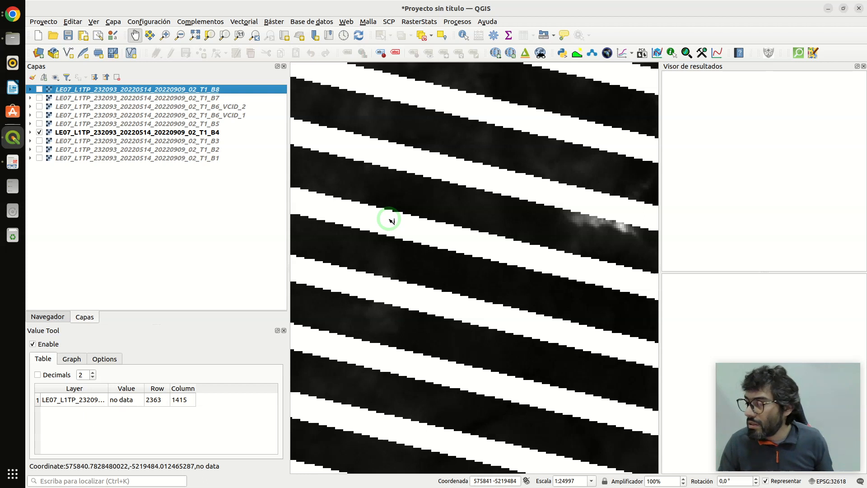
pyautogui.scroll(-5, 391, 220)
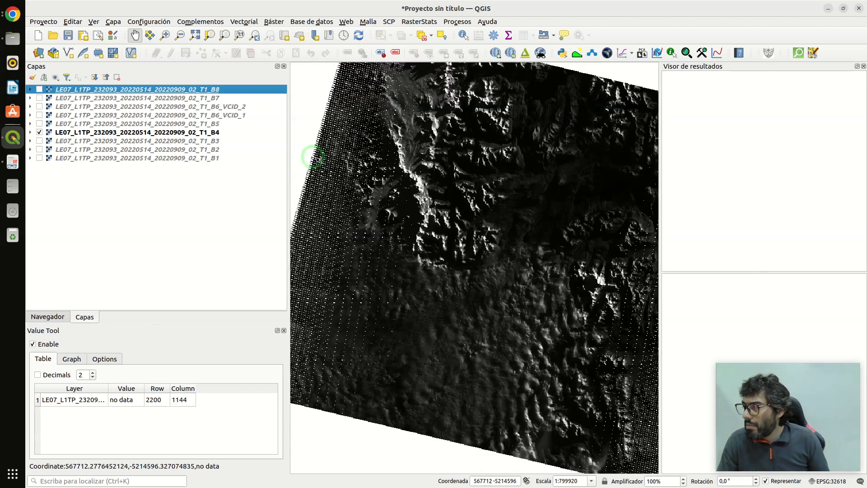
pyautogui.scroll(-1, 315, 153)
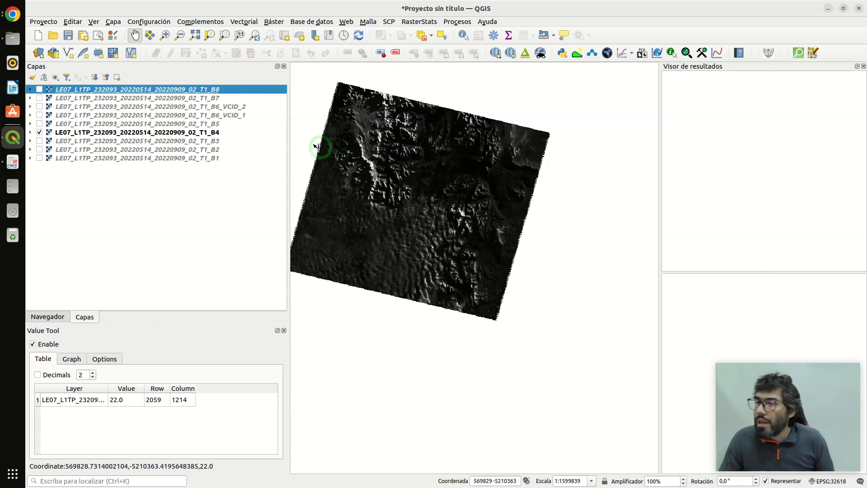
pyautogui.scroll(1, 310, 131)
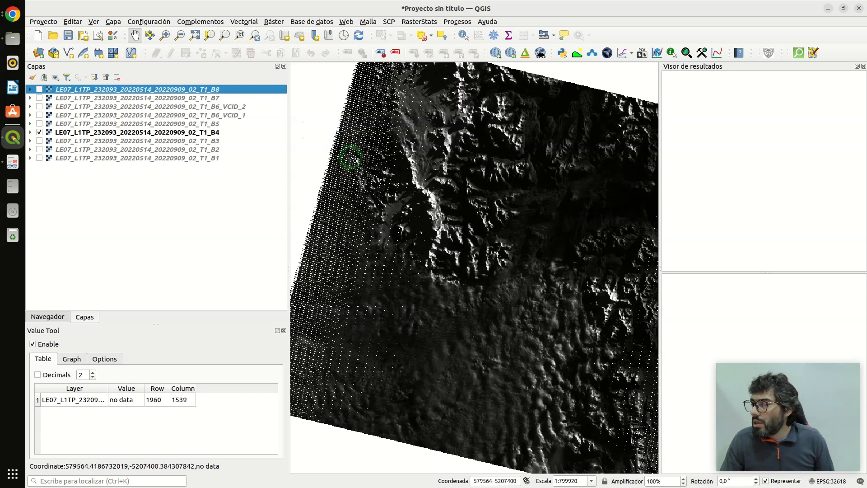
pyautogui.scroll(1, 357, 162)
pyautogui.scroll(-1, 451, 233)
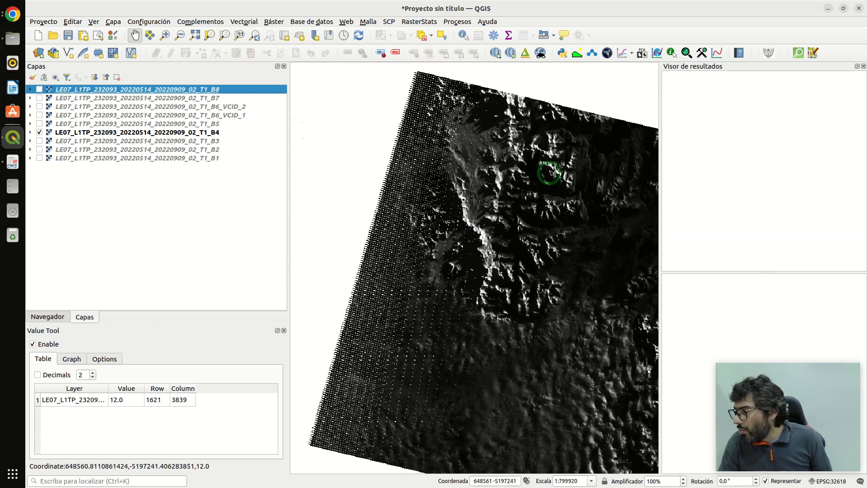
pyautogui.scroll(1, 550, 156)
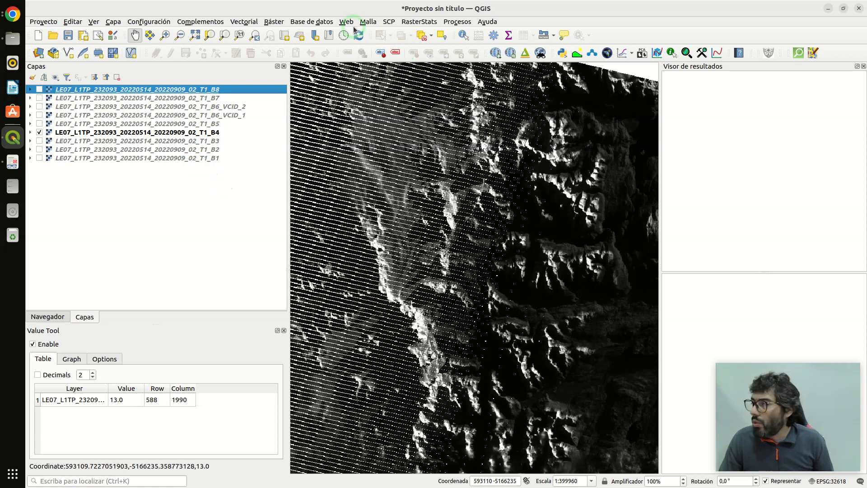
# - Define band set 1 in the Semi-Automatic Classification Plugin with all nine loaded Landsat bands
pyautogui.click(387, 22)
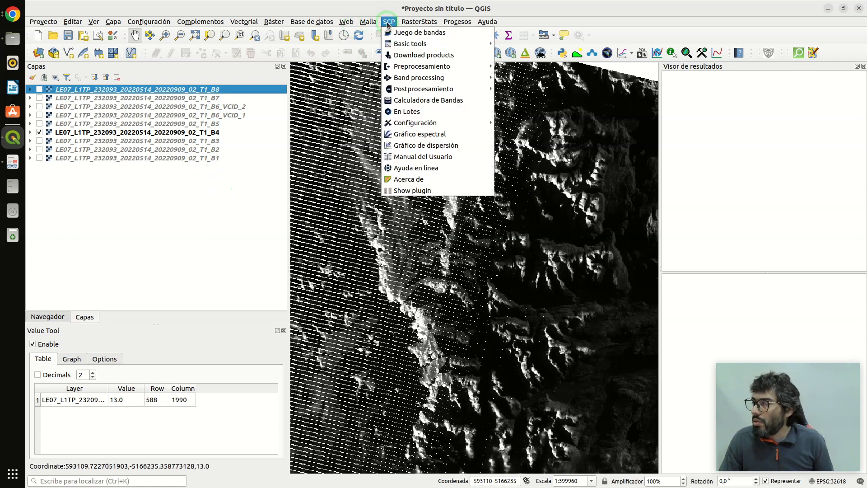
pyautogui.click(412, 34)
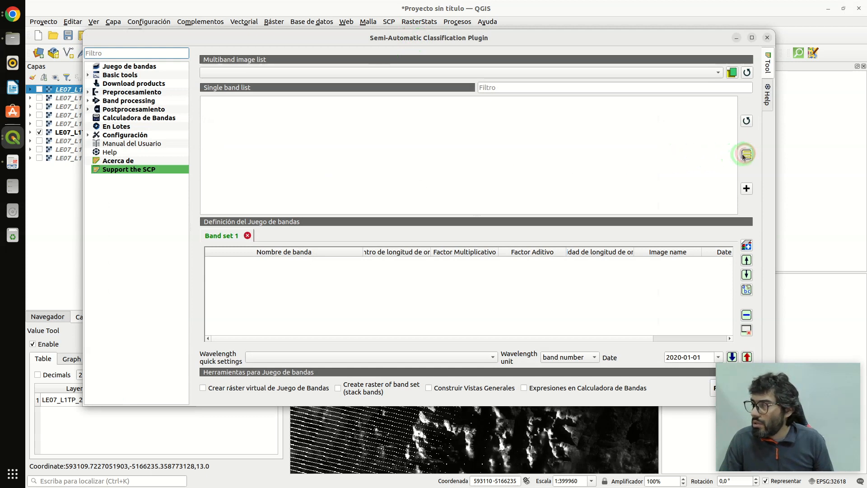
pyautogui.click(746, 120)
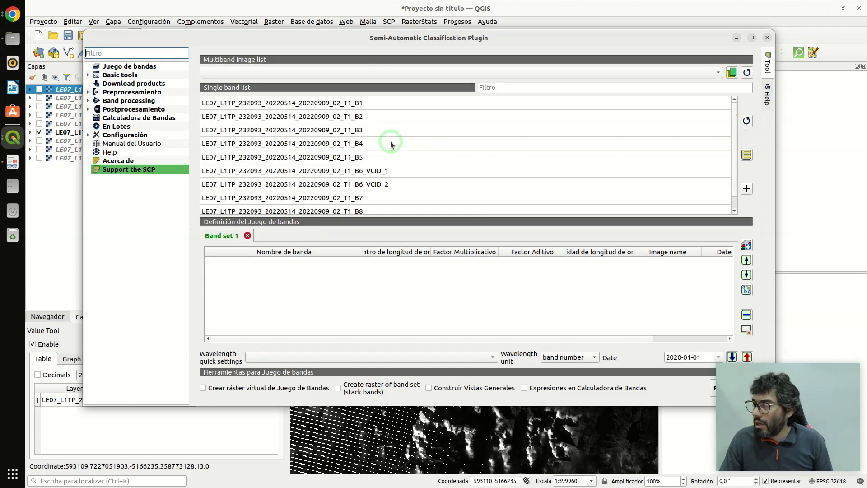
pyautogui.scroll(-1, 391, 144)
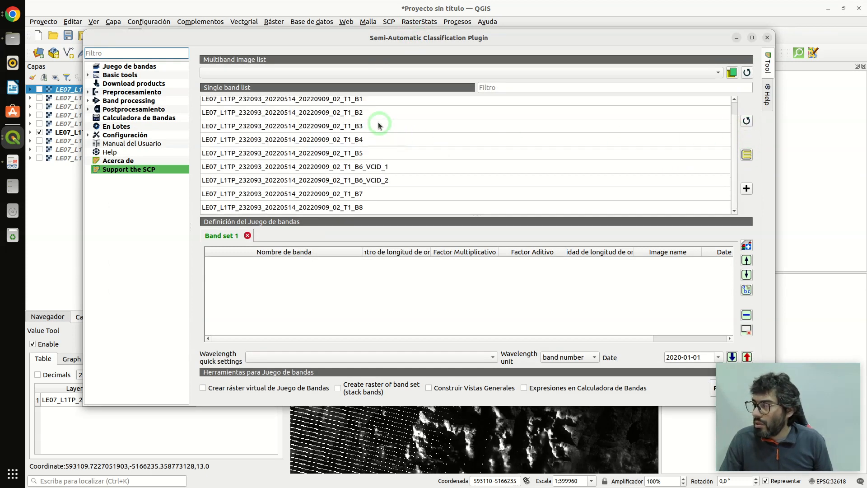
pyautogui.click(746, 155)
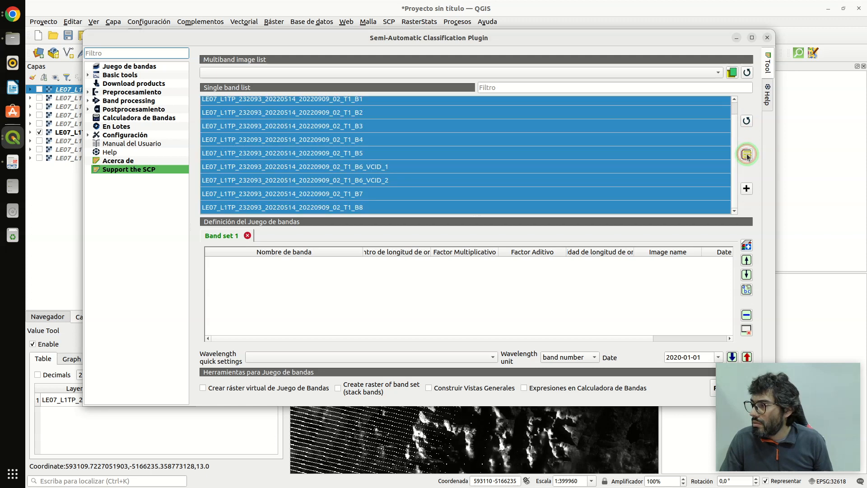
pyautogui.click(746, 188)
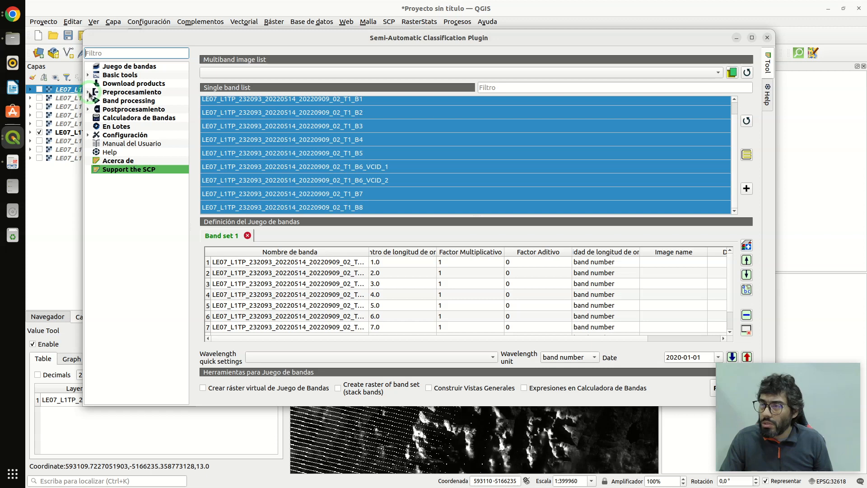
# - Open the SCP tool for clipping multiple rasters and draw a rectangular clip area over the mountainous northern part of the scene
pyautogui.click(89, 93)
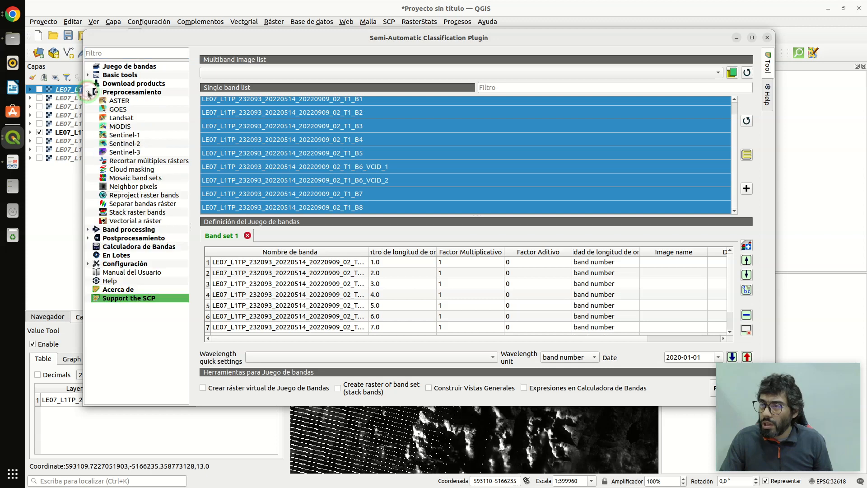
pyautogui.click(129, 161)
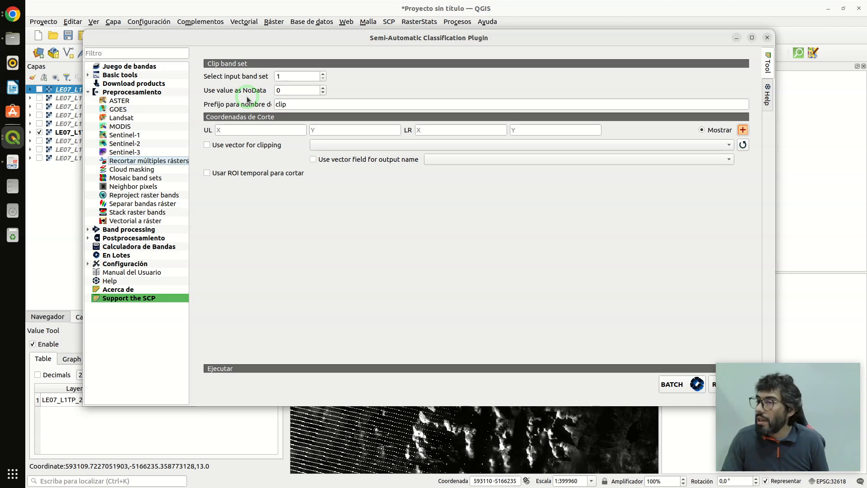
pyautogui.click(289, 93)
pyautogui.click(283, 91)
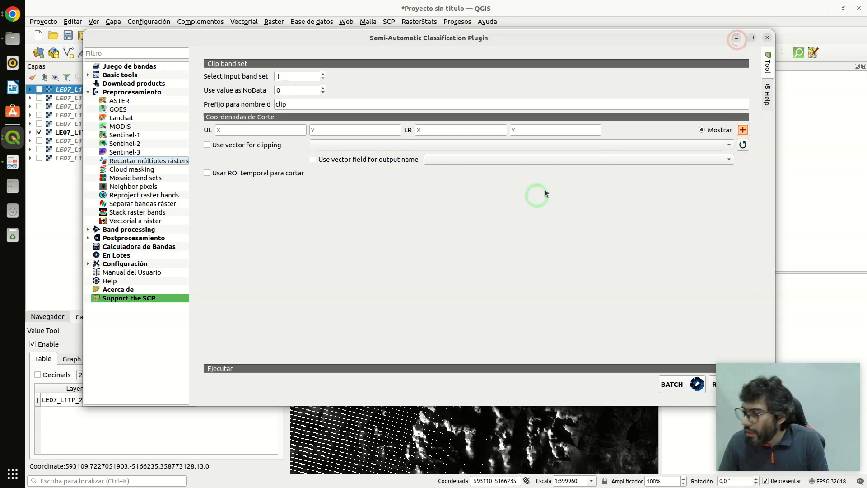
pyautogui.click(736, 41)
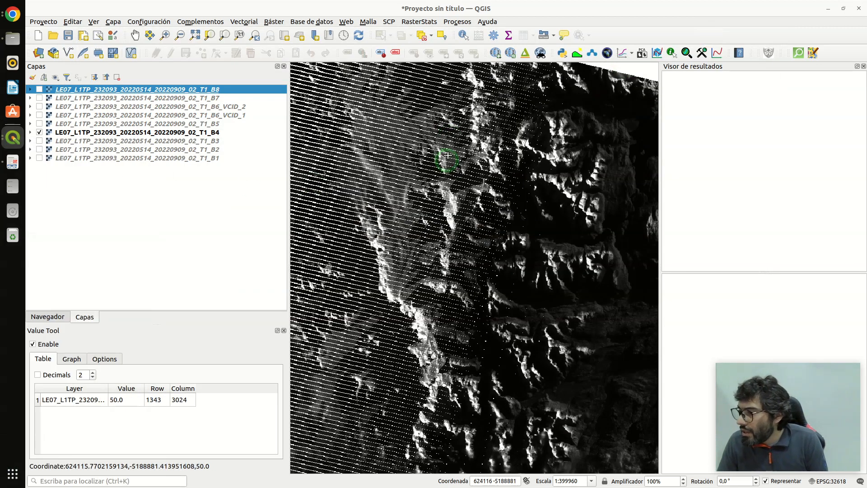
pyautogui.moveTo(380, 93); pyautogui.dragTo(599, 338)
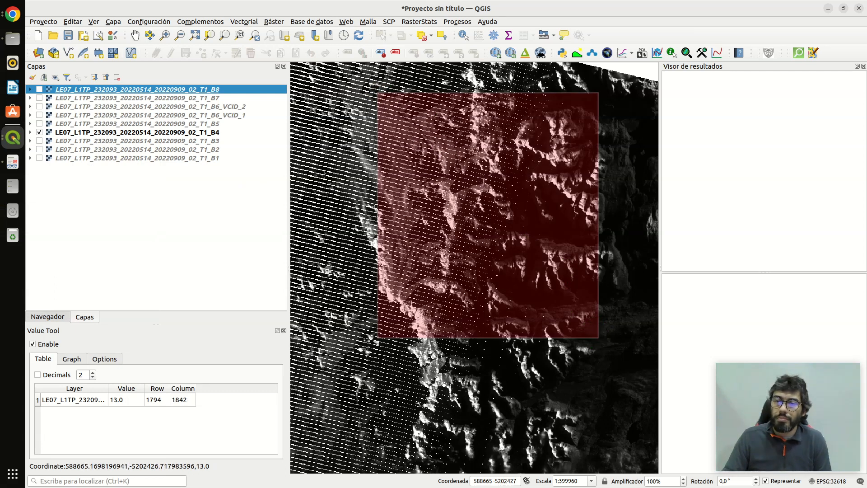
# - Run the clip of band set 1 with prefix "clip", saving the rasters to a new desktop folder named l7
pyautogui.moveTo(0, 135); pyautogui.dragTo(553, 32)
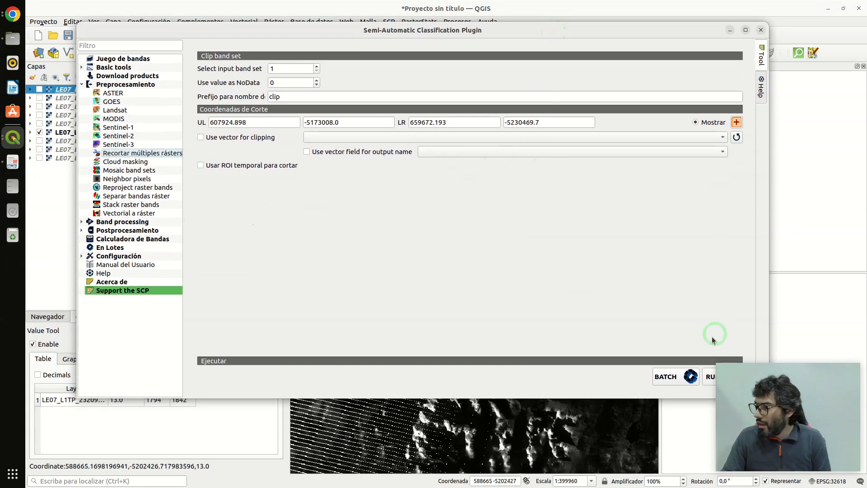
pyautogui.click(708, 378)
pyautogui.click(708, 378)
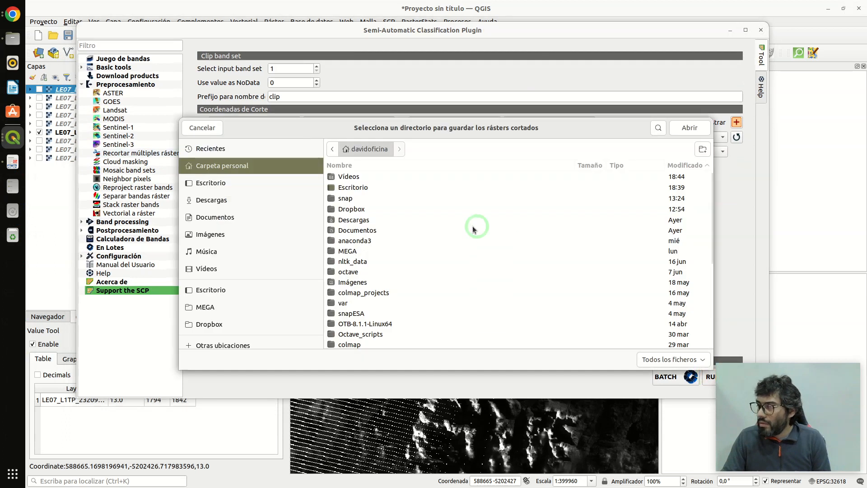
pyautogui.doubleClick(353, 188)
pyautogui.click(729, 161)
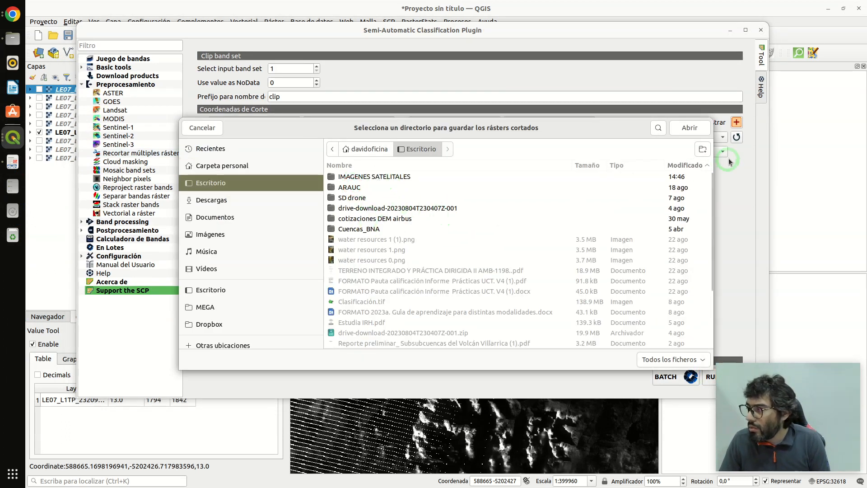
pyautogui.click(703, 149)
pyautogui.click(625, 190)
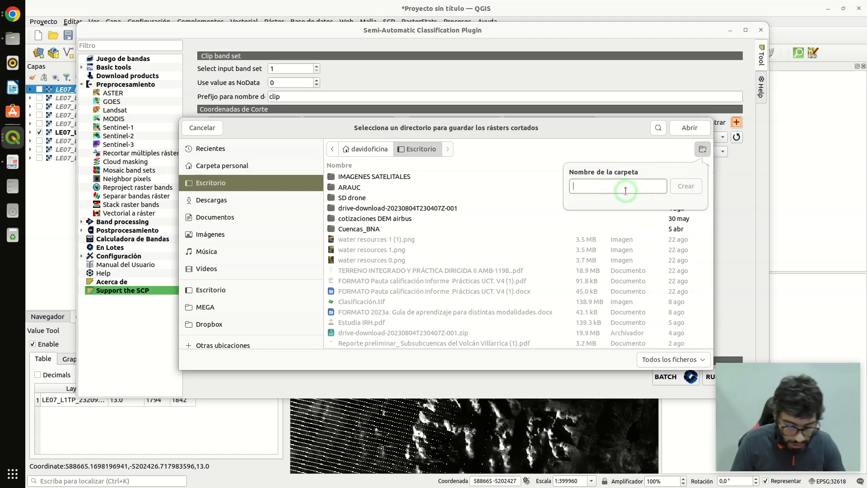
pyautogui.write('l7')
pyautogui.click(682, 190)
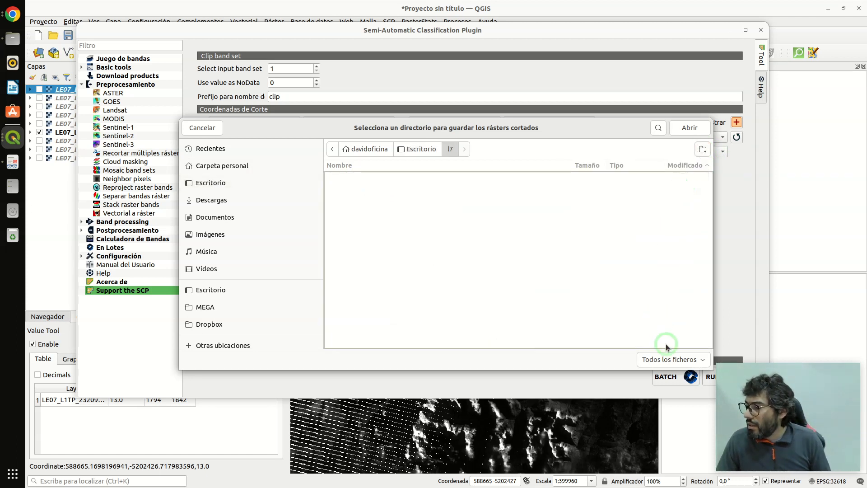
pyautogui.click(689, 128)
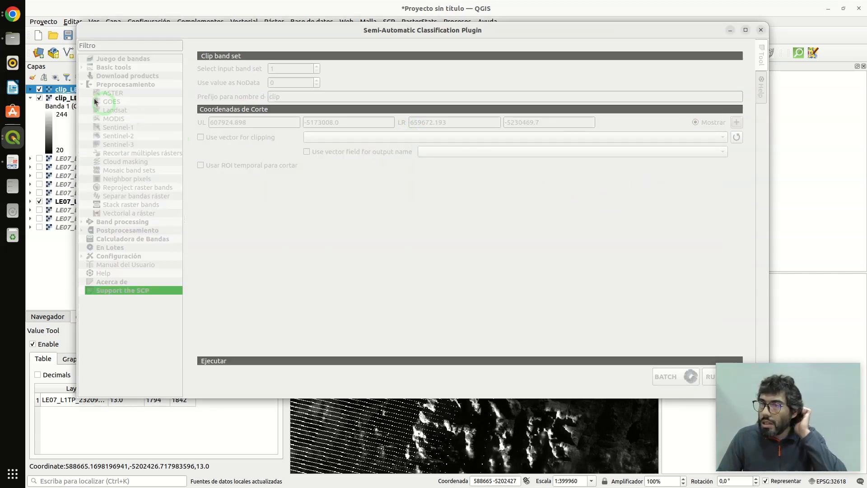
# - Switch to the file manager and check the clipped band files in the desktop's l7 folder
pyautogui.click(12, 38)
pyautogui.click(325, 121)
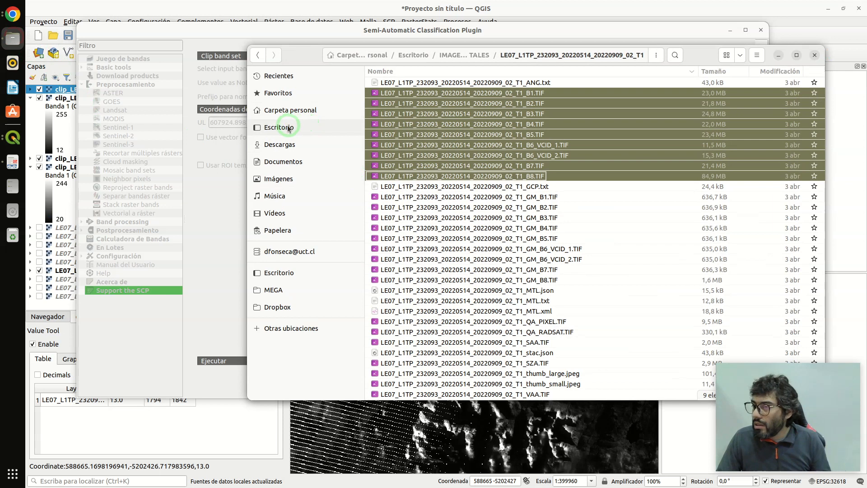
pyautogui.doubleClick(395, 82)
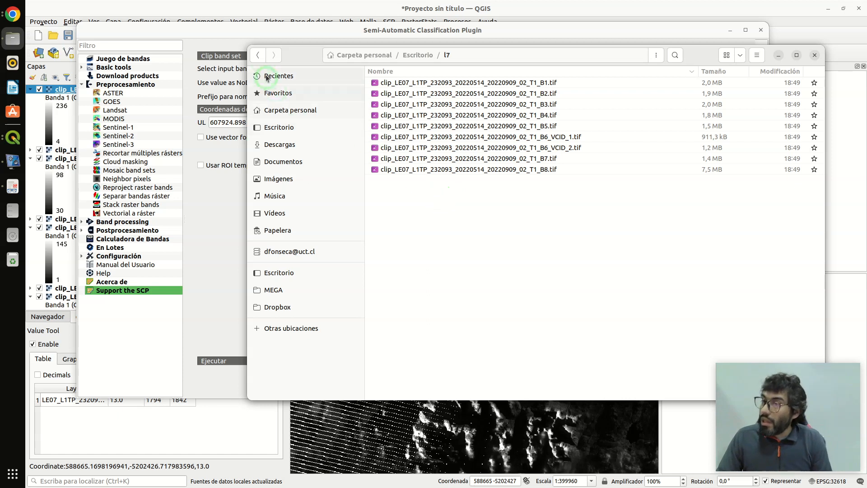
# - Copy the file LE07_L1TP_232093_20220514_20220909_02_T1_MTL.txt from the original Landsat folder into the l7 folder
pyautogui.click(258, 56)
pyautogui.click(259, 56)
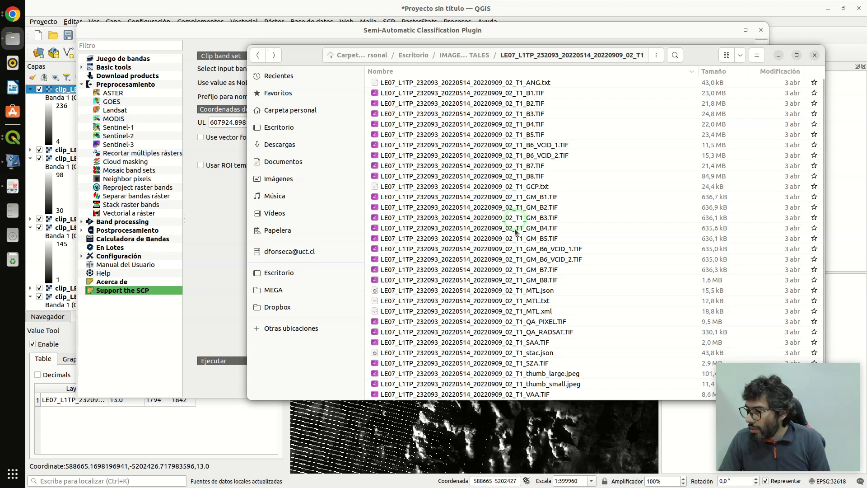
pyautogui.click(491, 303)
pyautogui.rightClick(484, 302)
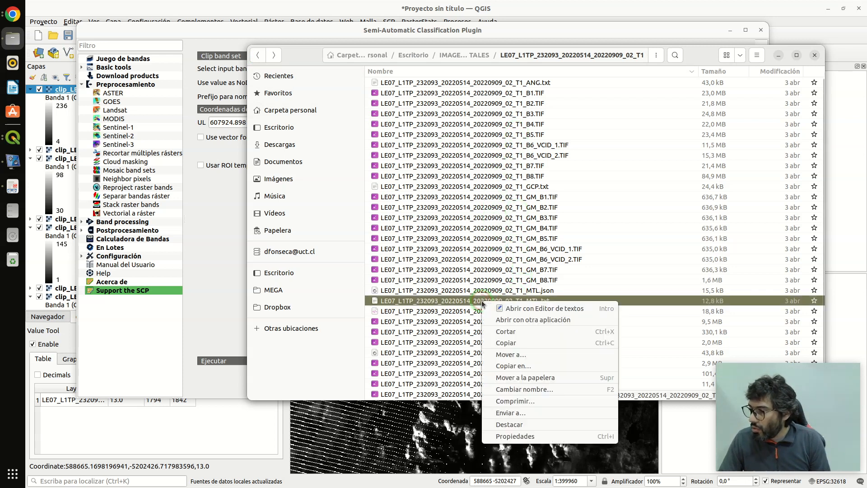
pyautogui.click(511, 346)
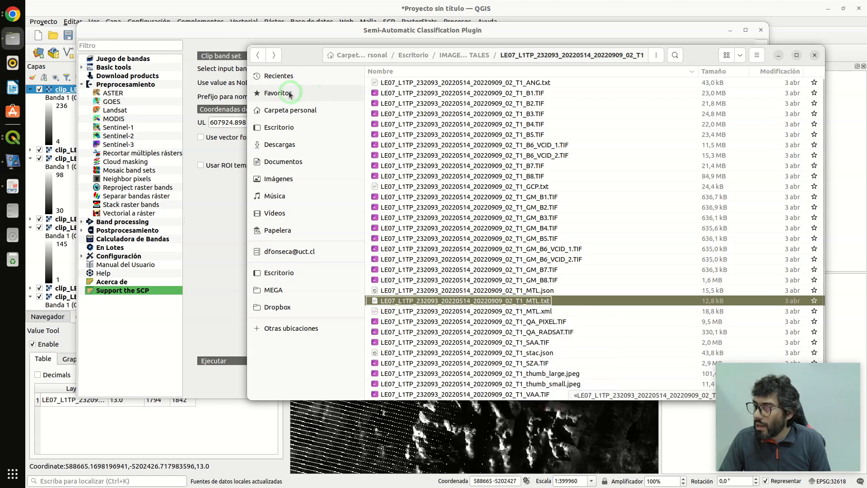
pyautogui.click(273, 58)
pyautogui.click(274, 58)
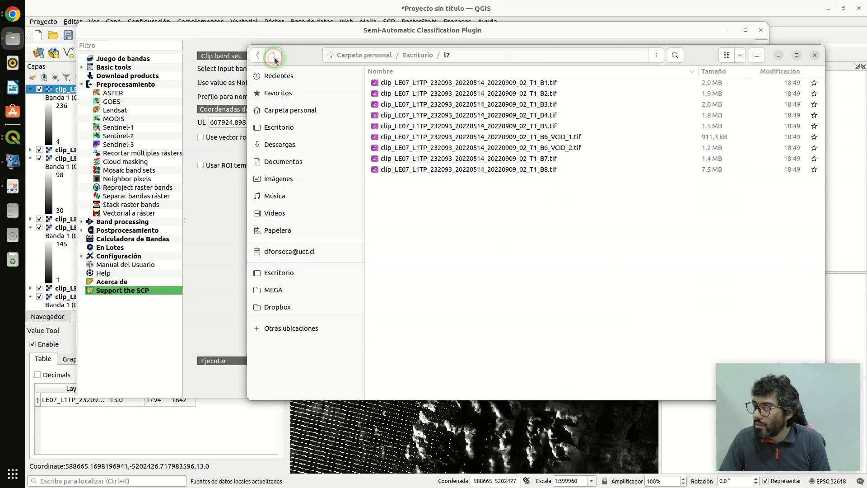
pyautogui.rightClick(412, 206)
pyautogui.click(435, 239)
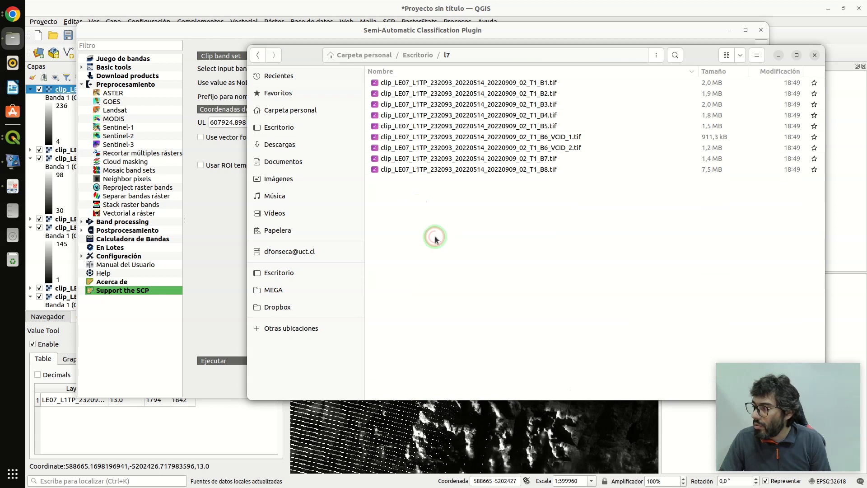
pyautogui.click(518, 203)
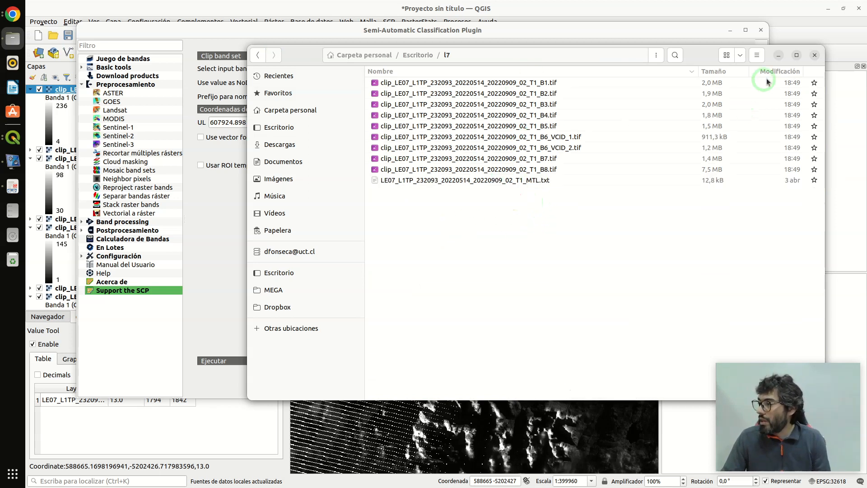
# - Close the Semi-Automatic Classification Plugin window and switch back to the main QGIS window
pyautogui.click(685, 34)
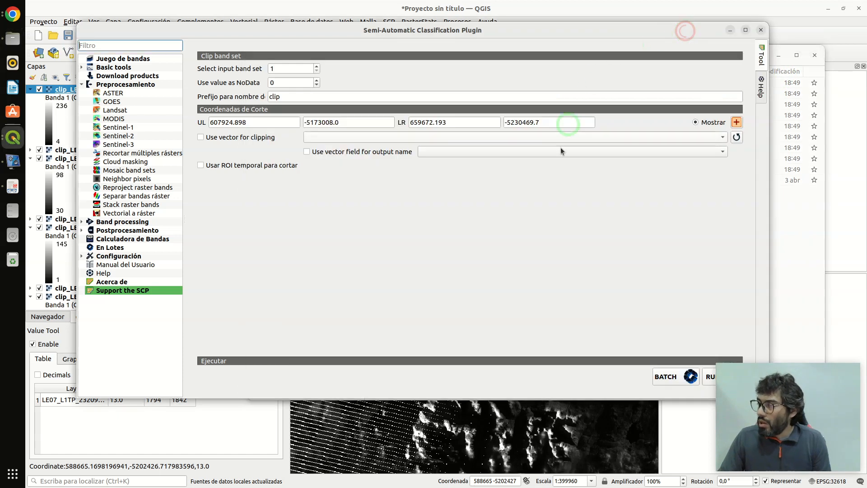
pyautogui.rightClick(763, 33)
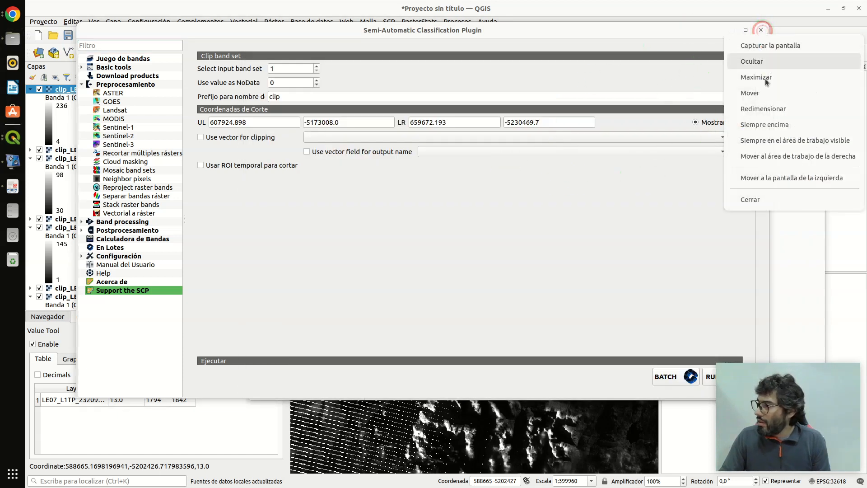
pyautogui.click(750, 199)
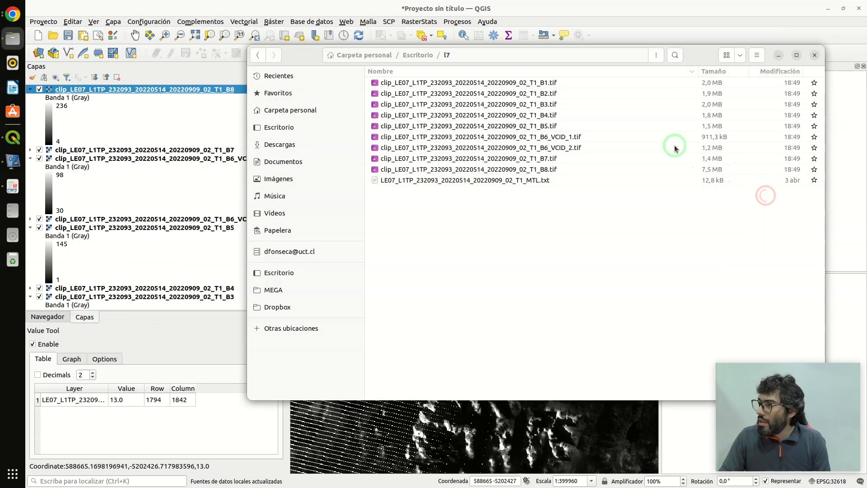
pyautogui.click(571, 8)
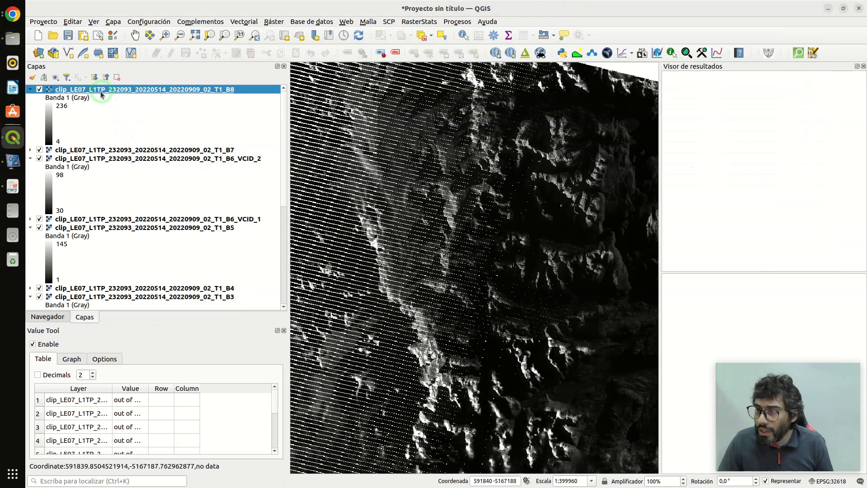
# - Collapse all layer legends and remove the nine original unclipped Landsat bands from the project
pyautogui.click(105, 78)
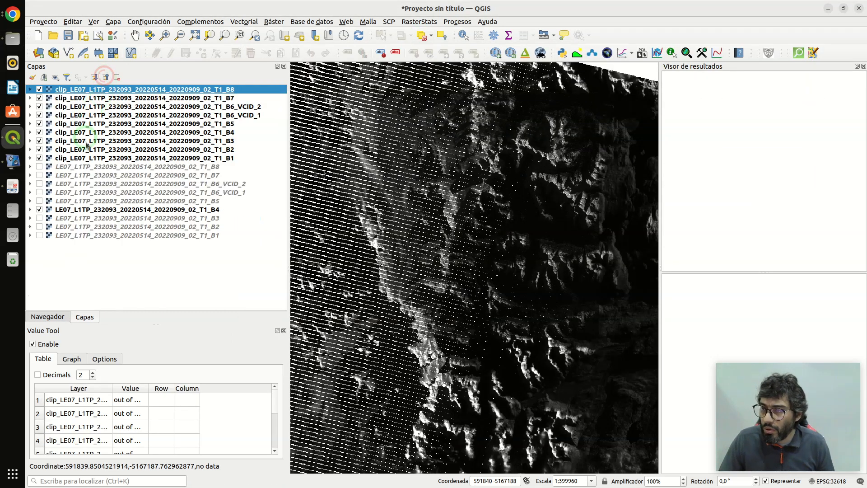
pyautogui.click(104, 166)
pyautogui.hotkey('shift', 'Down')
pyautogui.hotkey('shift', 'Down')
pyautogui.hotkey('shift', 'Down')
pyautogui.hotkey('shift', 'Down')
pyautogui.hotkey('shift', 'Down')
pyautogui.hotkey('shift', 'Down')
pyautogui.hotkey('shift', 'Down')
pyautogui.hotkey('shift', 'Down')
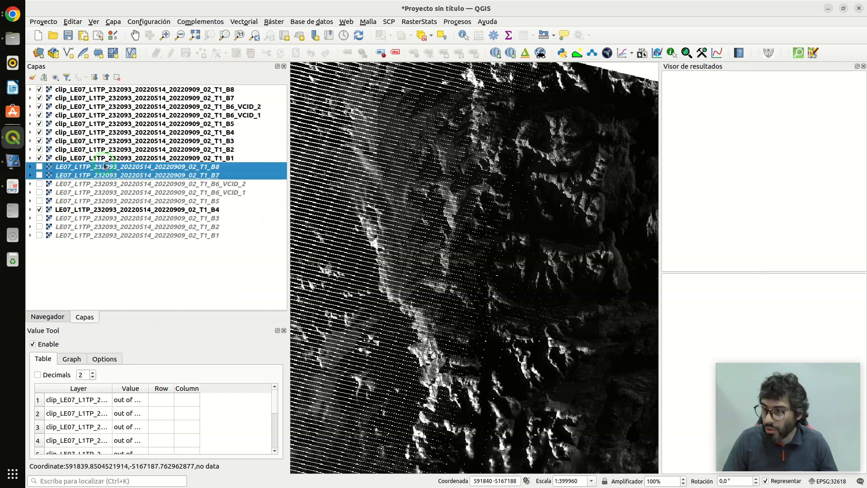
pyautogui.click(117, 78)
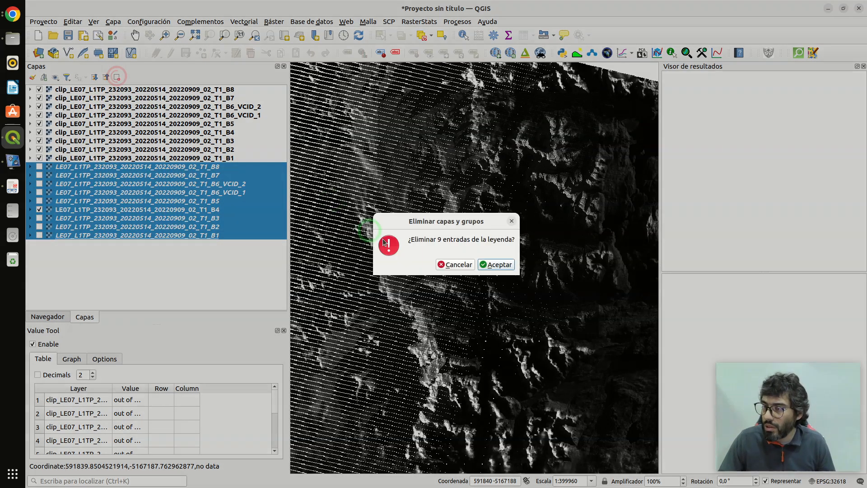
pyautogui.click(483, 263)
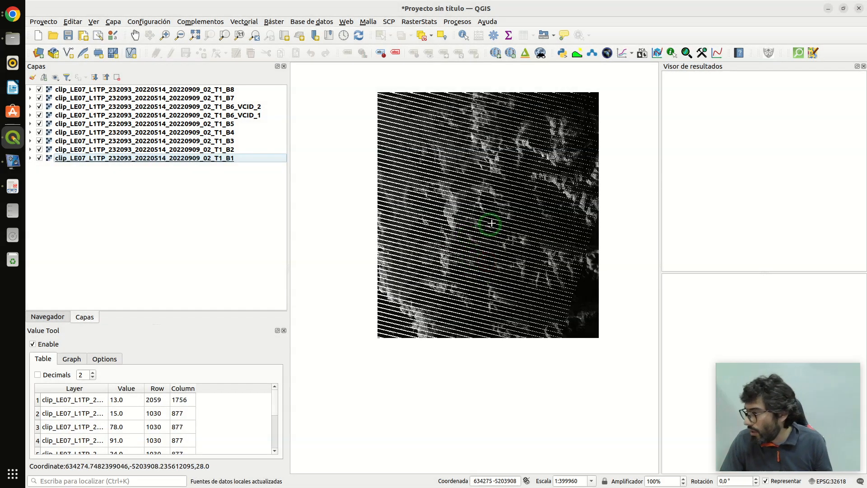
# - Check the clipped image in the map and close the Value Tool panel
pyautogui.scroll(3, 502, 190)
pyautogui.scroll(-3, 488, 193)
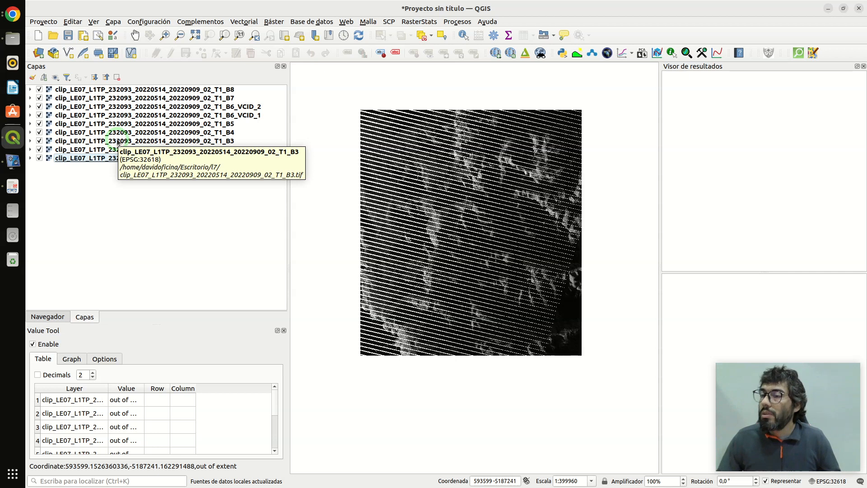
pyautogui.click(284, 330)
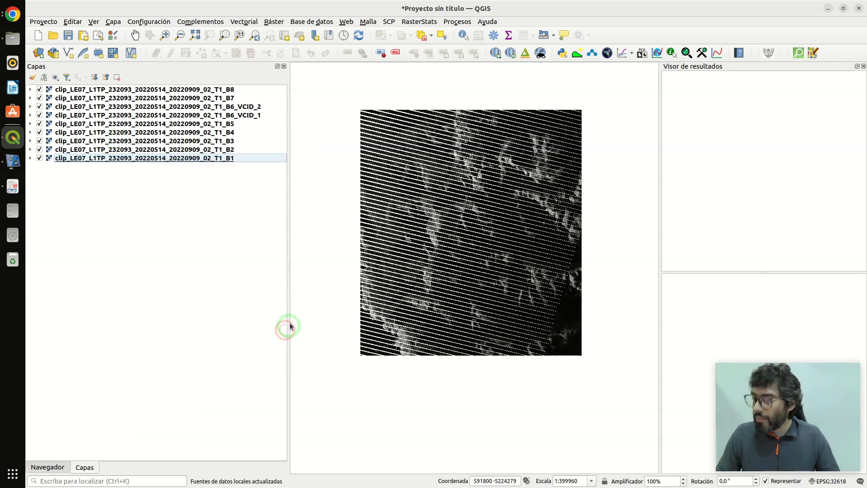
# - Open the raster Fill nodata analysis (Rellenar sin datos) with clipped band B1 as input layer and Banda 1 (Gray) as band
pyautogui.click(276, 21)
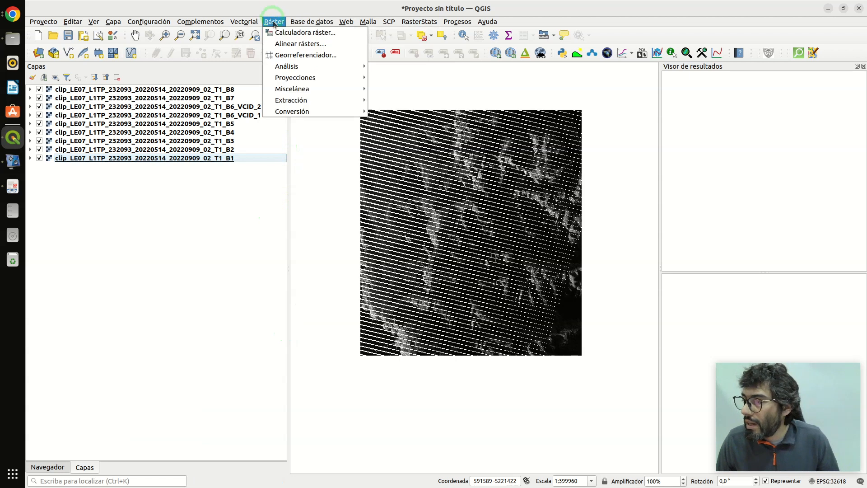
pyautogui.moveTo(298, 66)
pyautogui.click(404, 78)
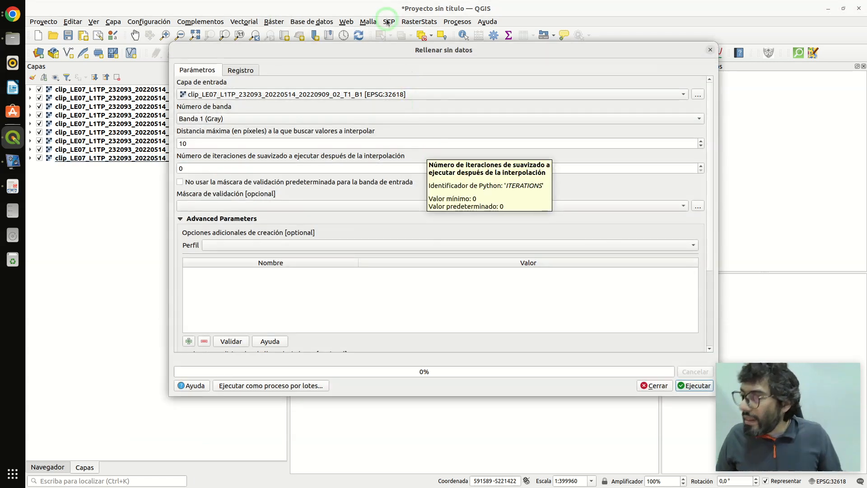
pyautogui.moveTo(395, 51); pyautogui.dragTo(383, 43)
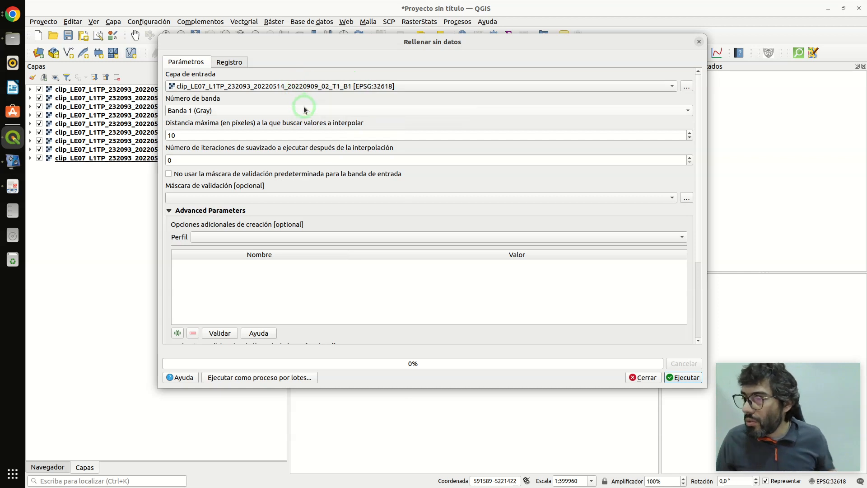
pyautogui.click(264, 87)
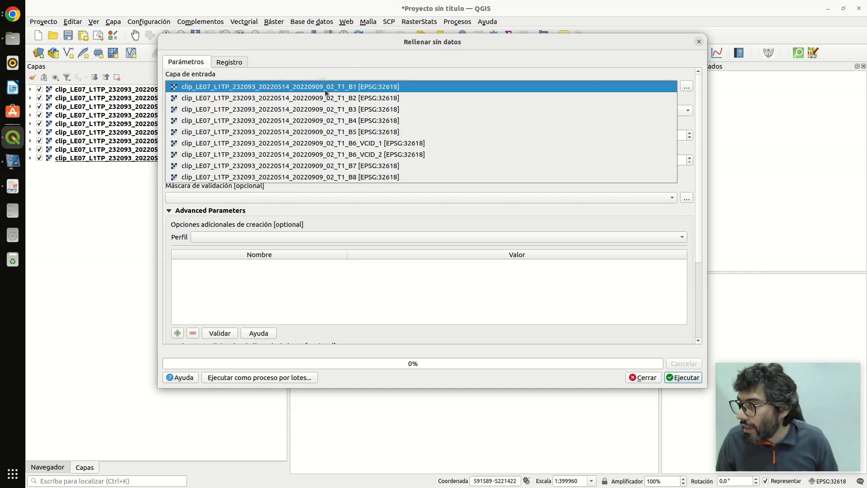
pyautogui.click(346, 88)
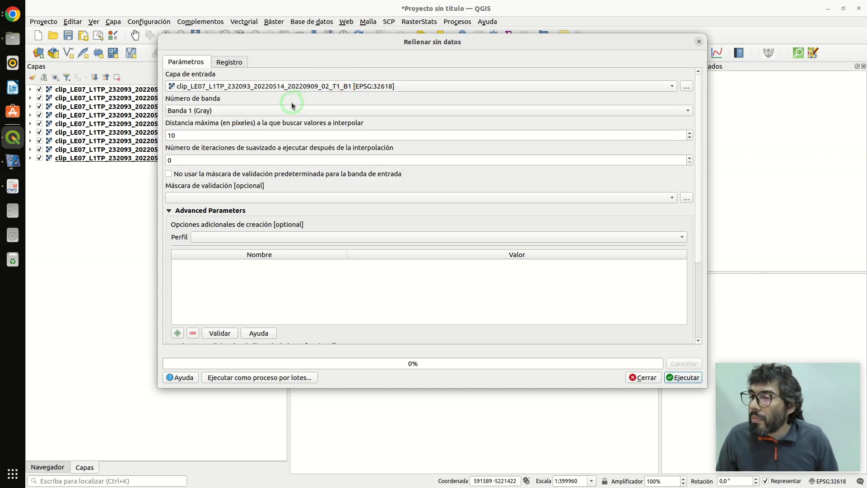
pyautogui.click(268, 112)
pyautogui.click(268, 112)
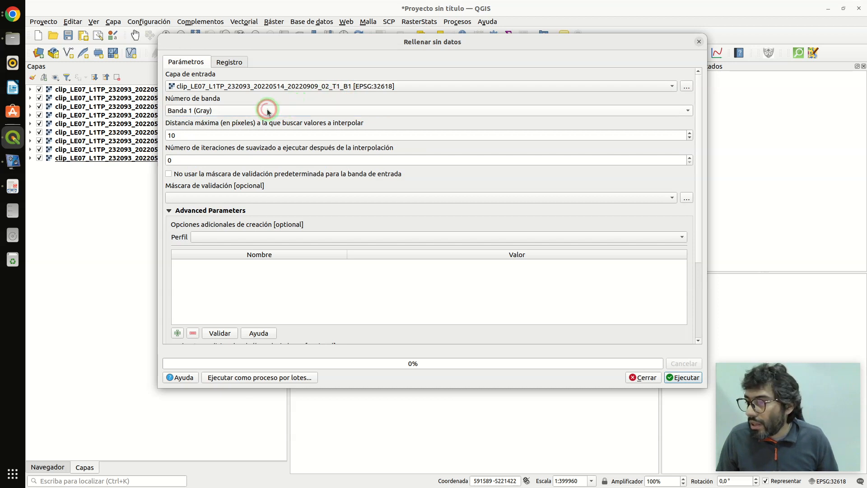
# - Set the maximum search distance for interpolated values to 20 pixels
pyautogui.click(194, 133)
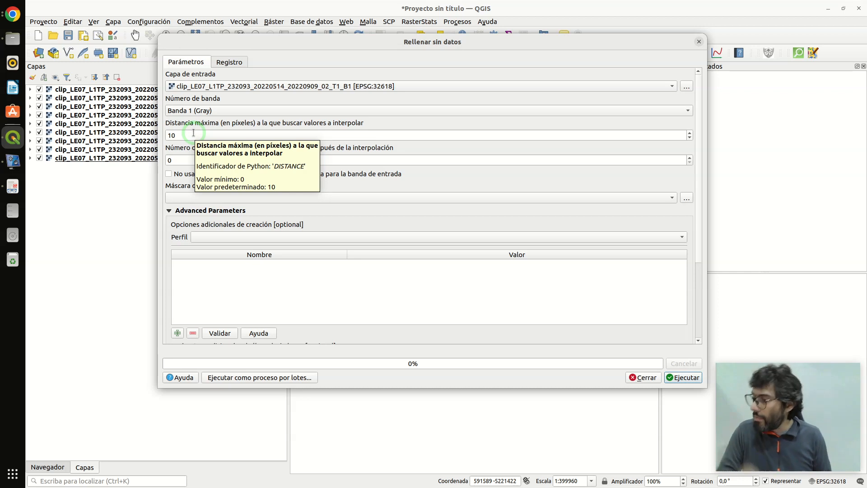
pyautogui.doubleClick(193, 132)
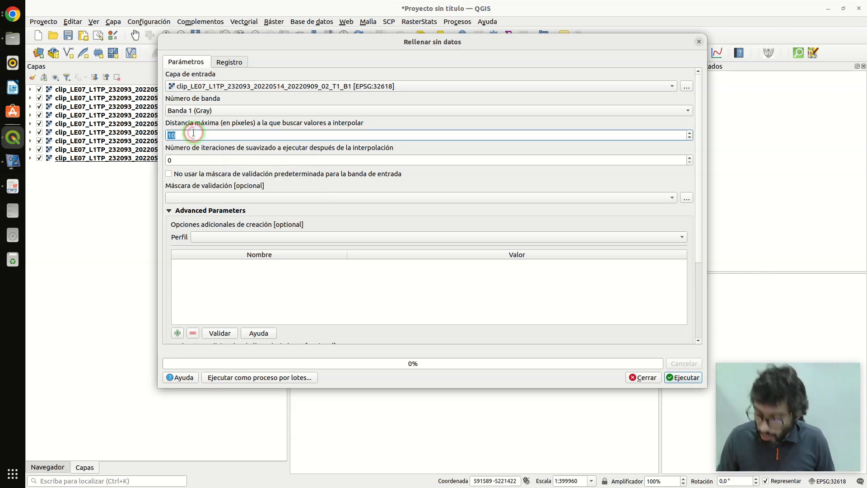
pyautogui.write('20')
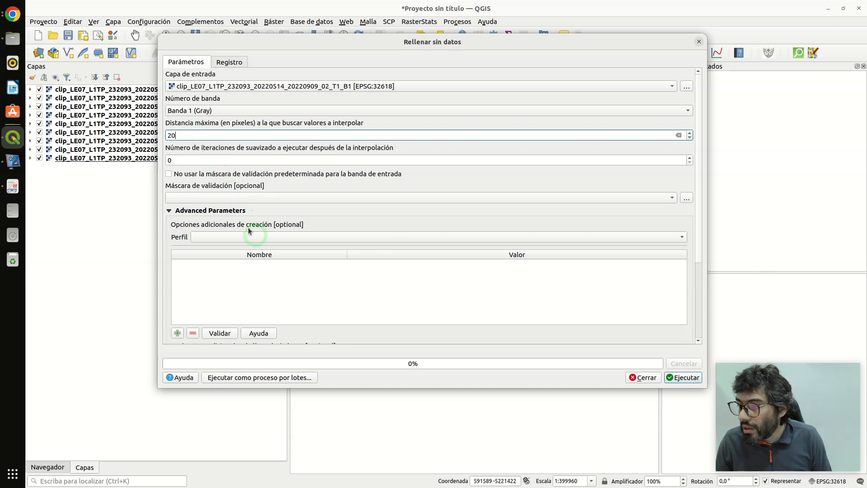
# - Choose to save the filled raster to a file and browse to the l7 folder in Escritorio
pyautogui.moveTo(700, 246); pyautogui.dragTo(707, 332)
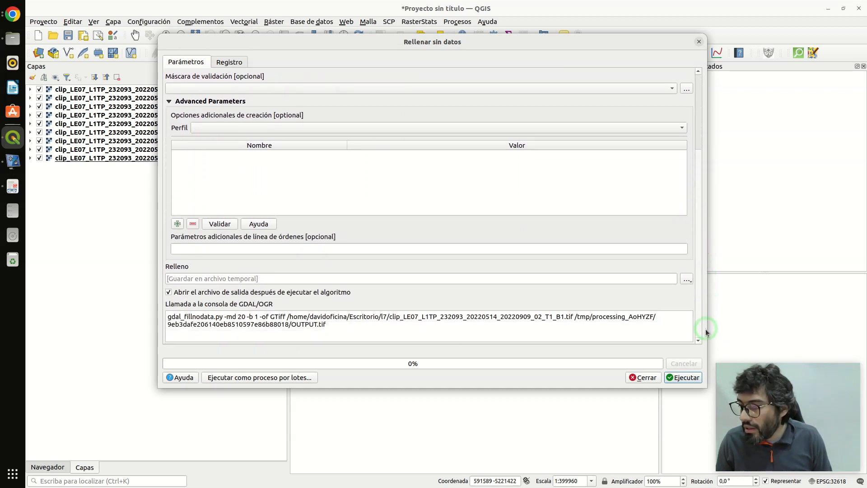
pyautogui.click(689, 280)
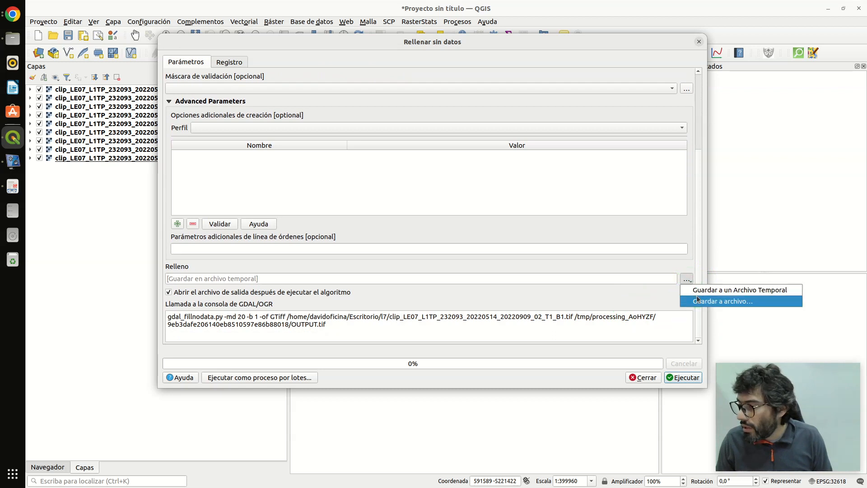
pyautogui.click(698, 300)
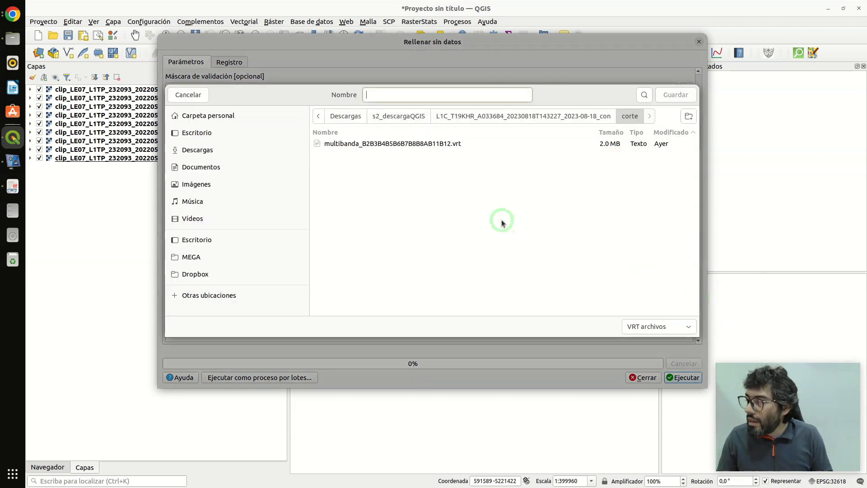
pyautogui.click(345, 116)
pyautogui.click(204, 133)
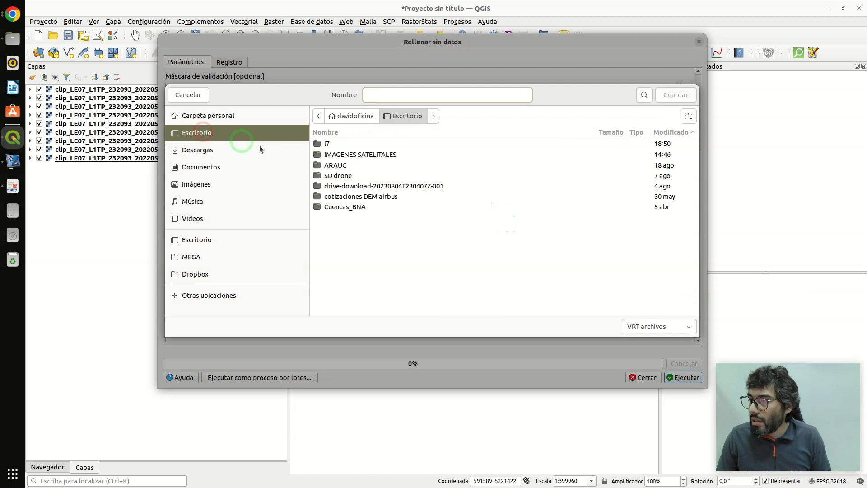
pyautogui.click(329, 144)
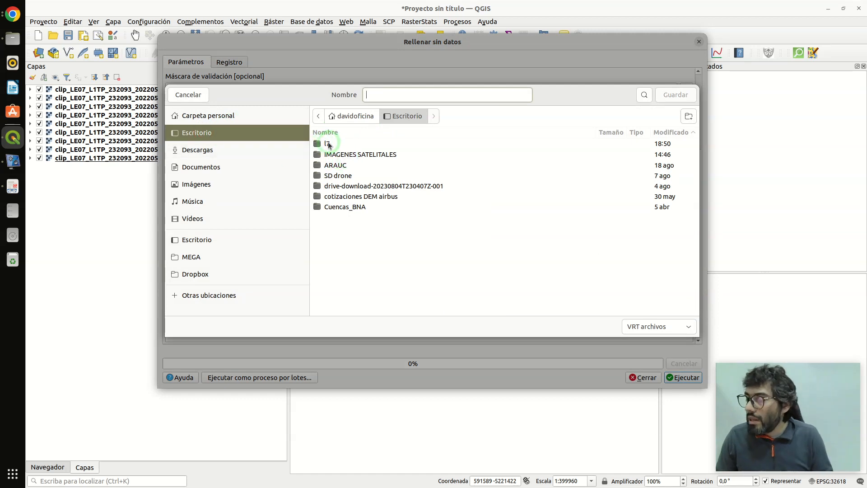
pyautogui.doubleClick(329, 144)
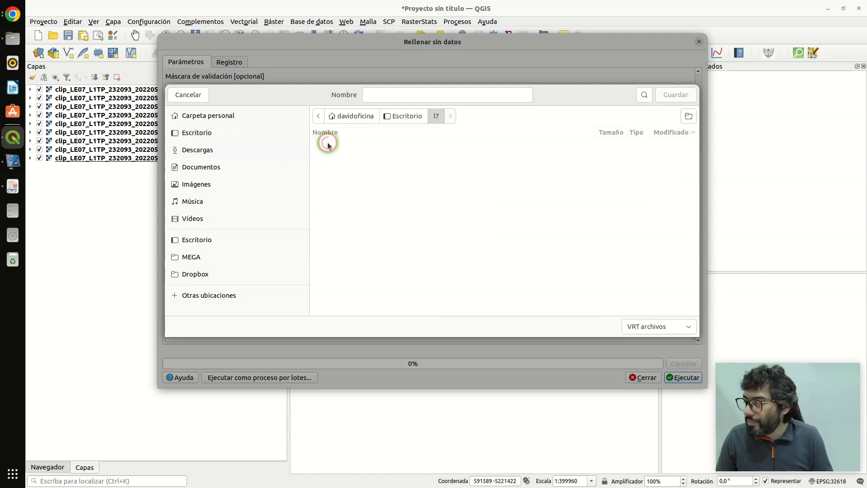
# - Set the output format to TIF and reuse the clipped band B1 file's name as the output name
pyautogui.click(645, 326)
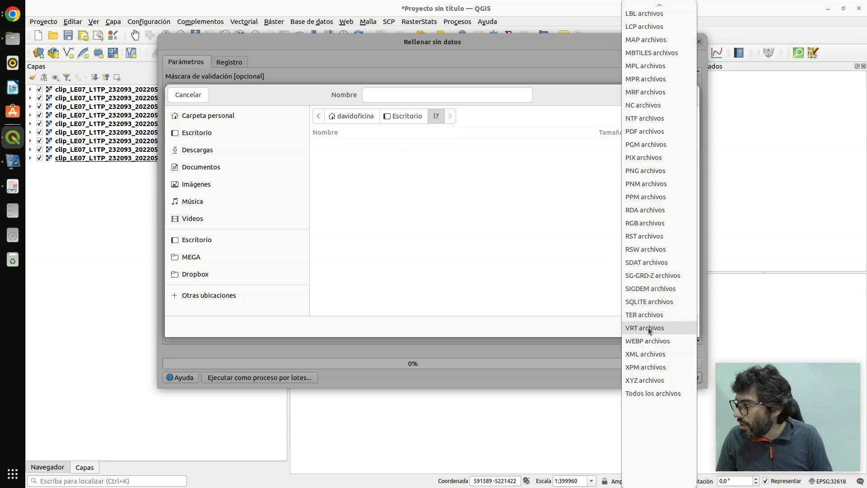
pyautogui.scroll(5, 649, 316)
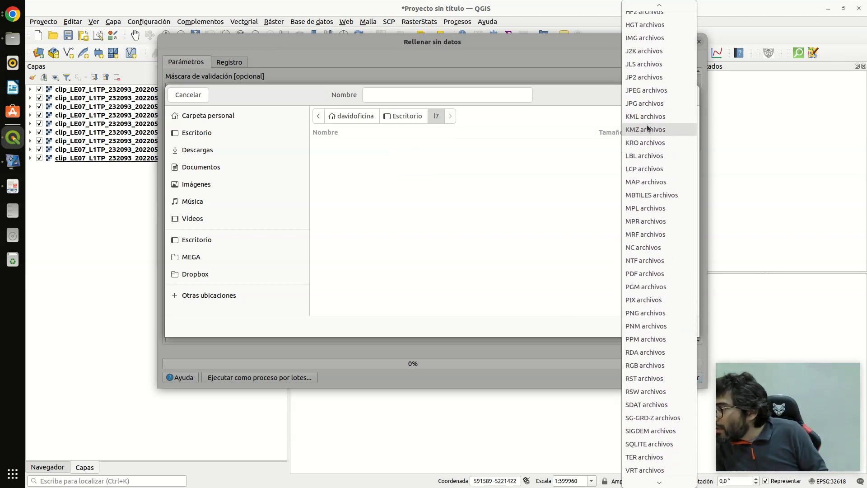
pyautogui.scroll(6, 647, 121)
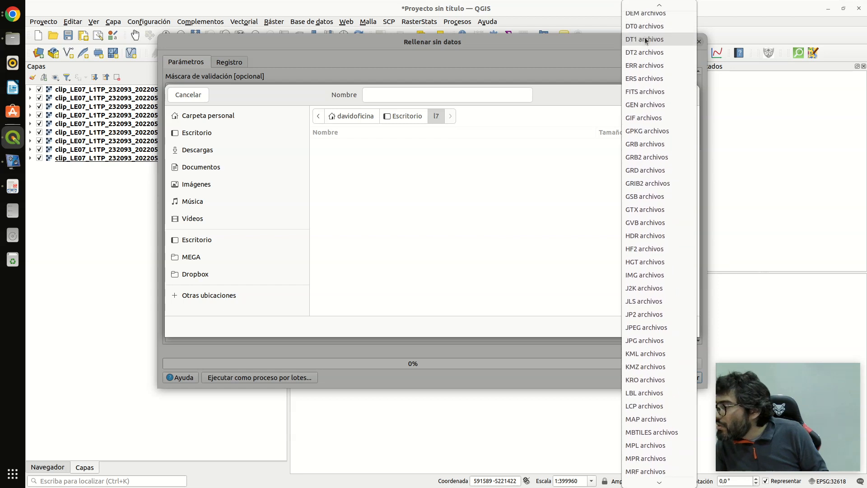
pyautogui.scroll(2, 647, 43)
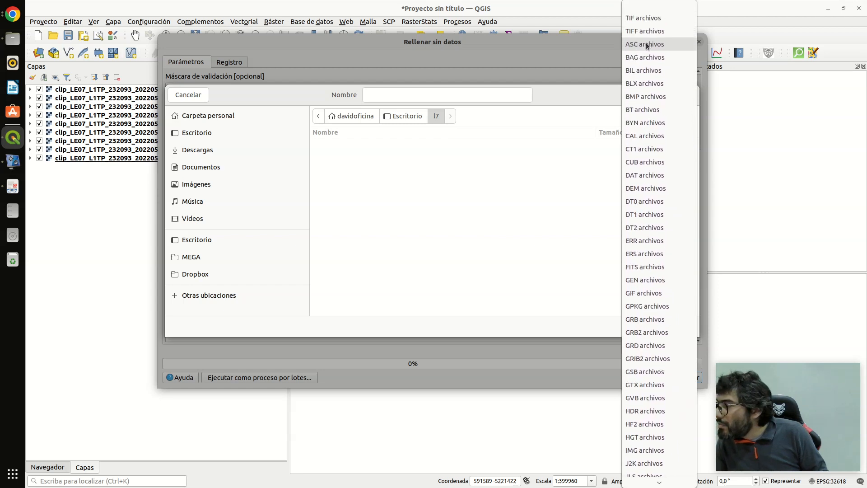
pyautogui.click(644, 18)
pyautogui.click(450, 262)
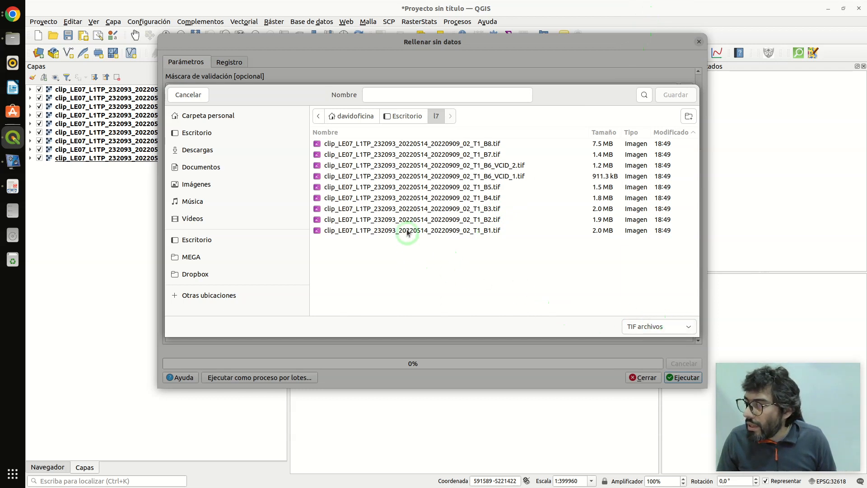
pyautogui.click(366, 231)
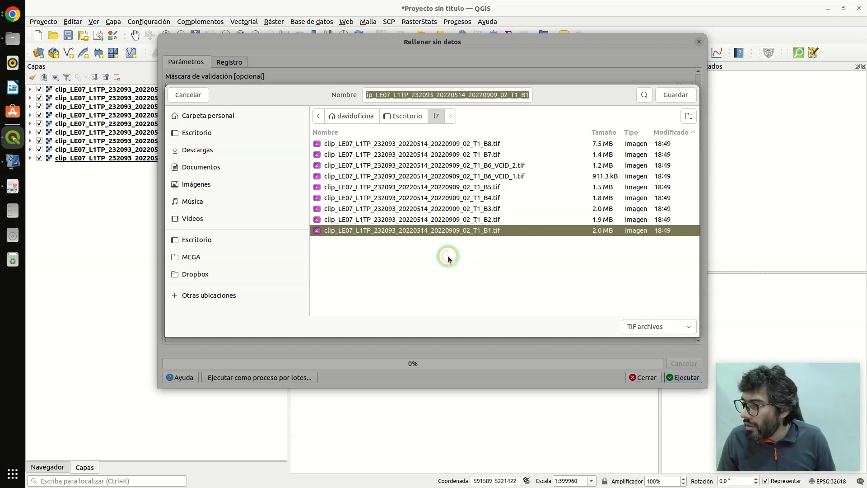
# - Create a new folder named rellenados inside l7 for the output
pyautogui.click(688, 116)
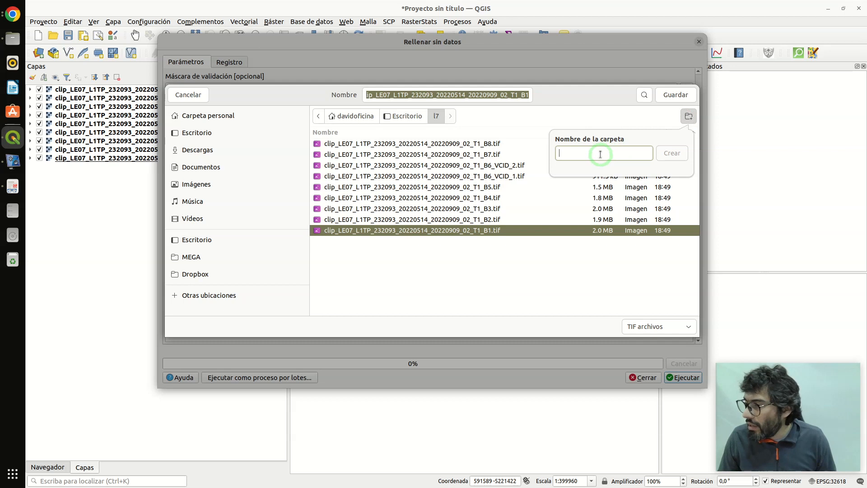
pyautogui.write('rellenados')
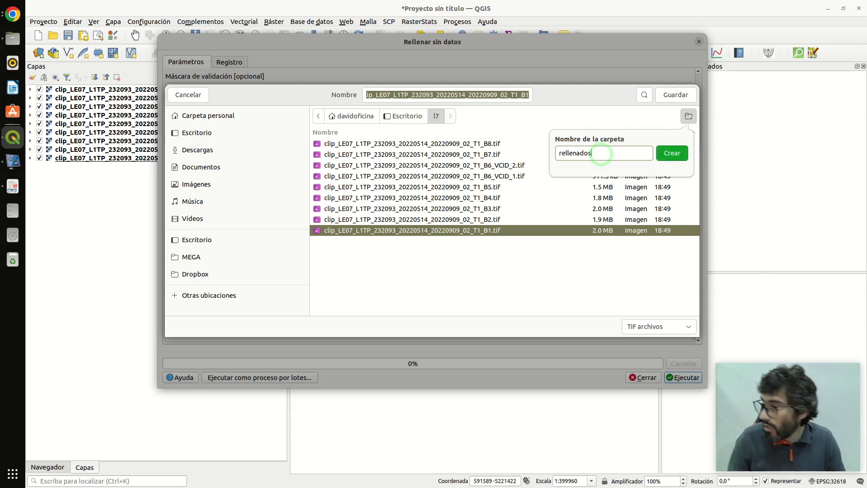
pyautogui.click(672, 154)
pyautogui.click(516, 95)
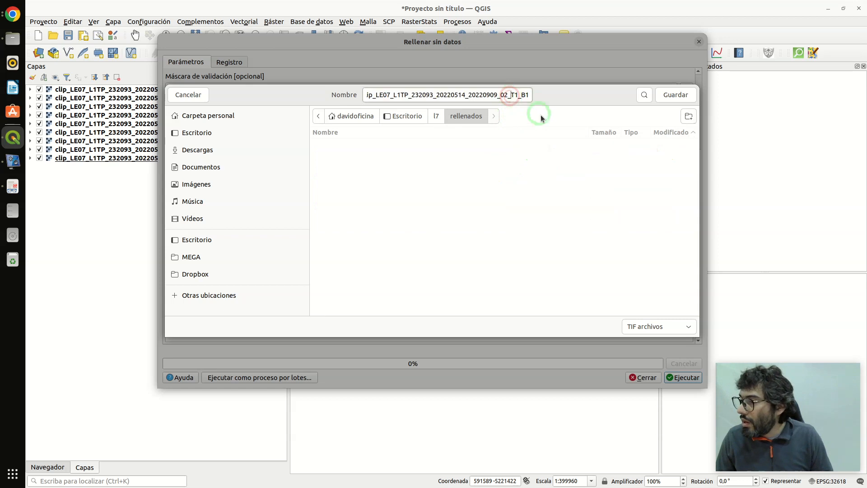
pyautogui.press('Right')
pyautogui.press('Right')
pyautogui.press('Right')
pyautogui.press('Right')
pyautogui.press('Right')
pyautogui.press('Right')
pyautogui.press('Right')
pyautogui.press('Right')
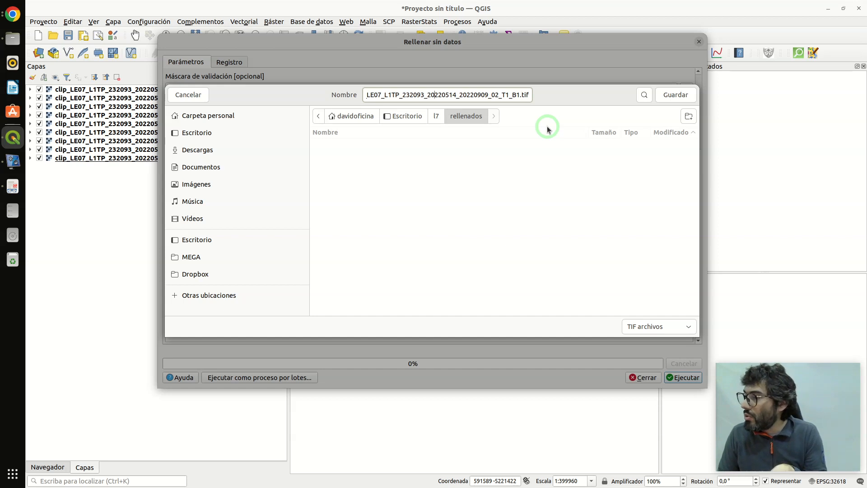
pyautogui.press('Left')
pyautogui.press('Left')
pyautogui.press('Left')
pyautogui.press('Left')
pyautogui.press('Left')
pyautogui.press('Left')
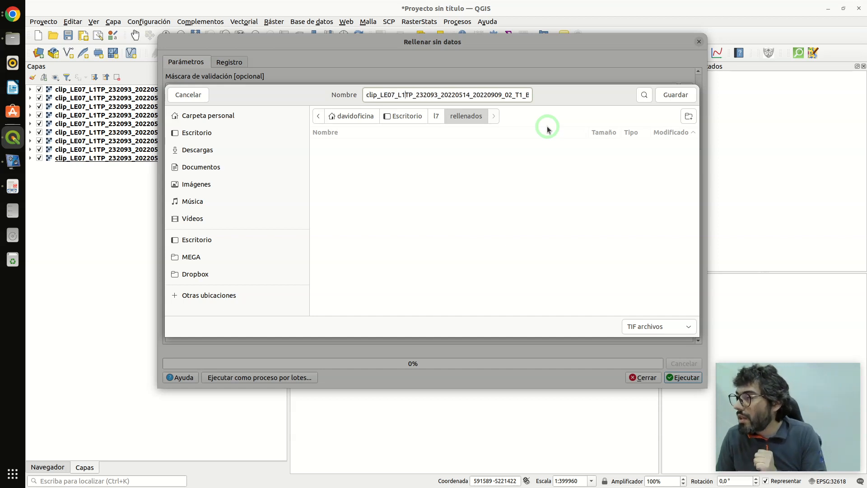
pyautogui.press('Right')
pyautogui.press('Right')
pyautogui.press('Right')
pyautogui.press('Right')
pyautogui.press('Right')
pyautogui.press('Right')
pyautogui.press('Right')
pyautogui.press('Right')
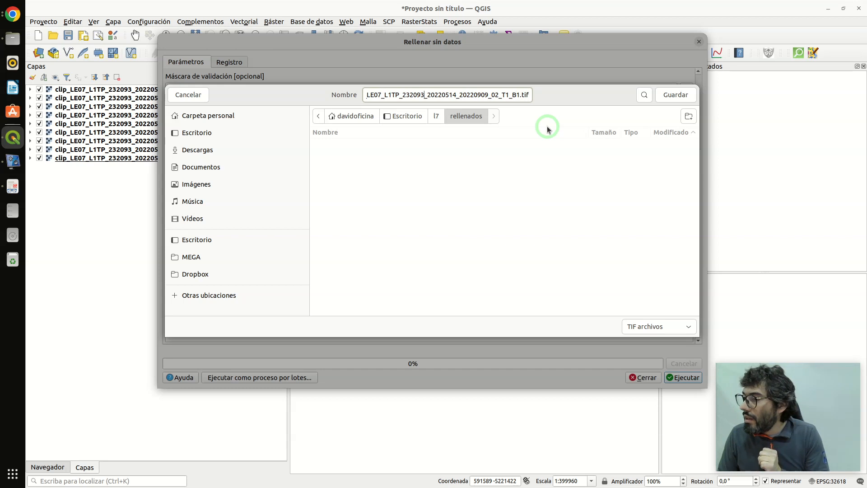
pyautogui.press('Left')
pyautogui.press('Left')
pyautogui.press('Left')
pyautogui.press('Left')
pyautogui.press('Left')
pyautogui.press('Left')
pyautogui.press('Left')
pyautogui.press('Left')
pyautogui.press('Left')
pyautogui.press('Left')
pyautogui.press('Left')
pyautogui.press('Left')
pyautogui.press('Left')
pyautogui.press('Left')
pyautogui.press('Left')
pyautogui.press('Left')
pyautogui.press('Left')
pyautogui.press('Left')
pyautogui.press('Left')
pyautogui.press('Left')
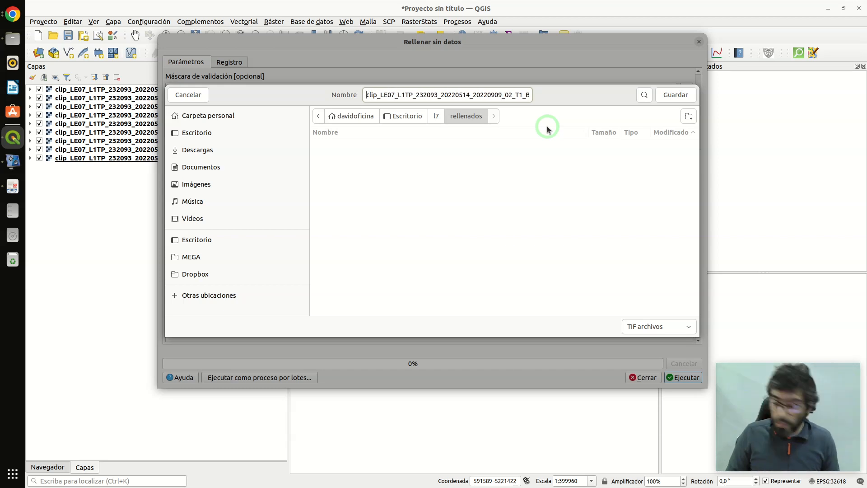
pyautogui.write('rell_')
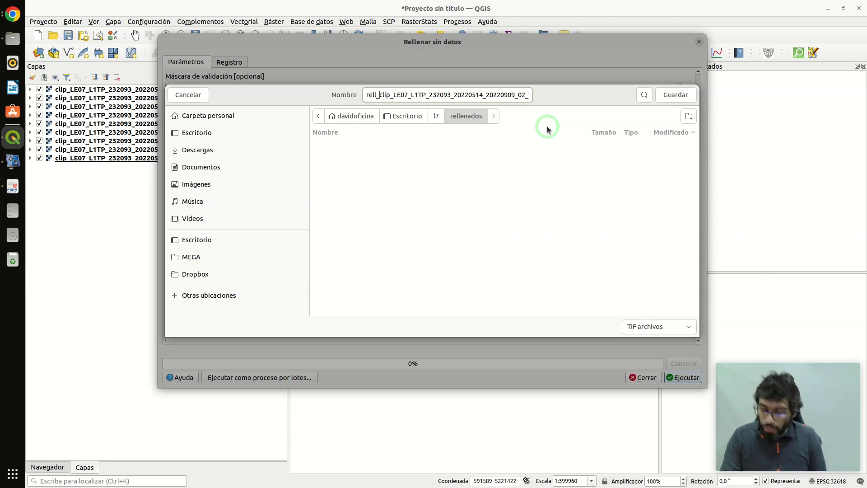
pyautogui.press('BackSpace')
pyautogui.press('BackSpace')
pyautogui.press('BackSpace')
pyautogui.press('BackSpace')
pyautogui.press('BackSpace')
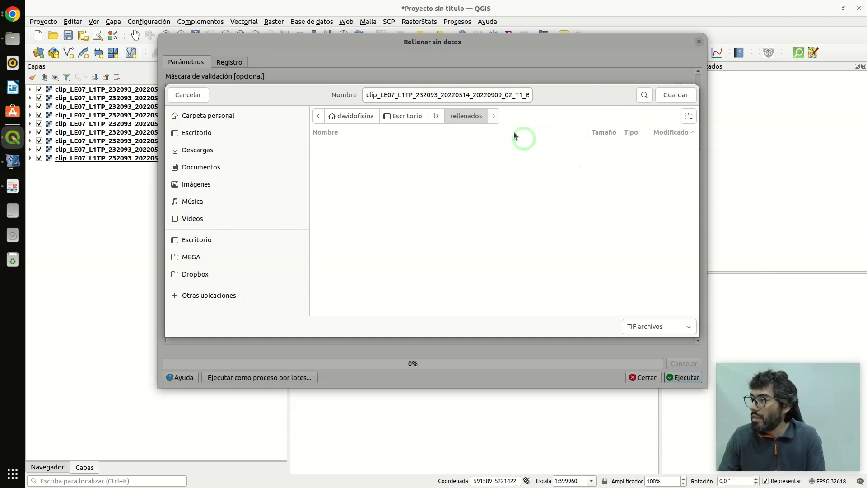
# - Save the output as clip_LE07_L1TP_232093_20220514_20220909_02_T1_B1.tif in rellenados, run the fill and close the dialog
pyautogui.click(674, 100)
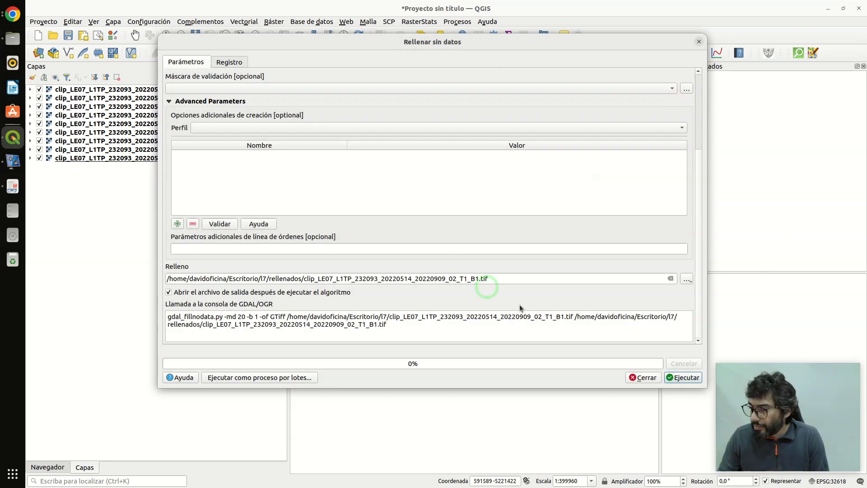
pyautogui.click(683, 378)
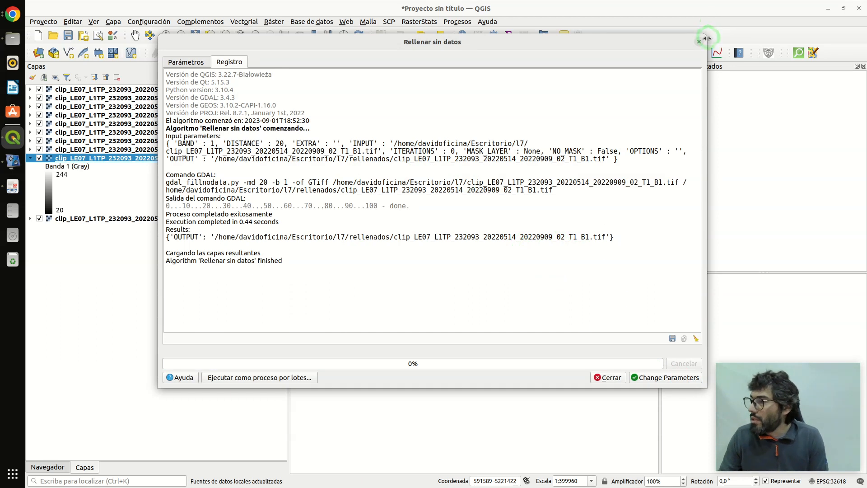
pyautogui.click(621, 377)
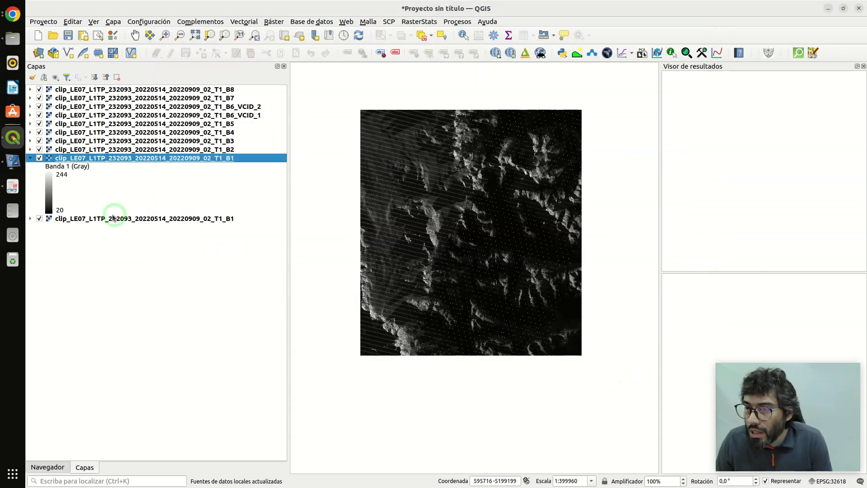
# - Hide all layers and show only the filled band B1 in the map
pyautogui.click(55, 77)
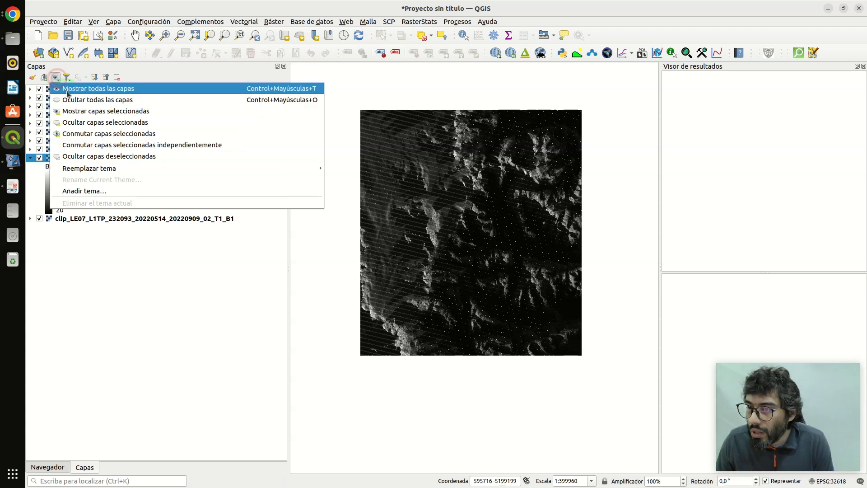
pyautogui.click(67, 100)
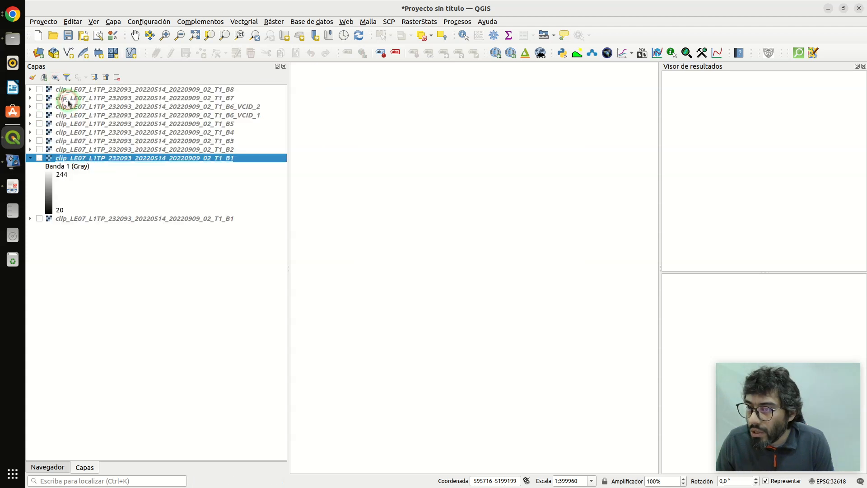
pyautogui.click(40, 157)
pyautogui.scroll(2, 413, 129)
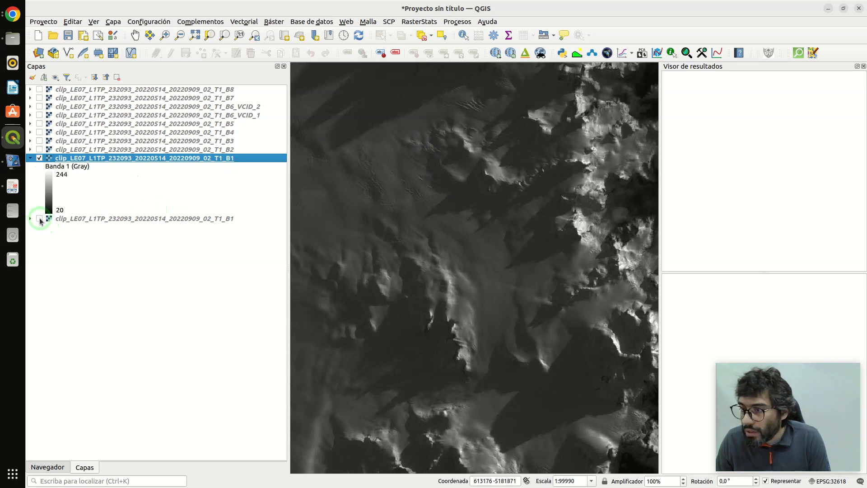
# - Show the original clipped band B1 and compare it with the filled B1 by toggling the filled layer's visibility
pyautogui.click(39, 158)
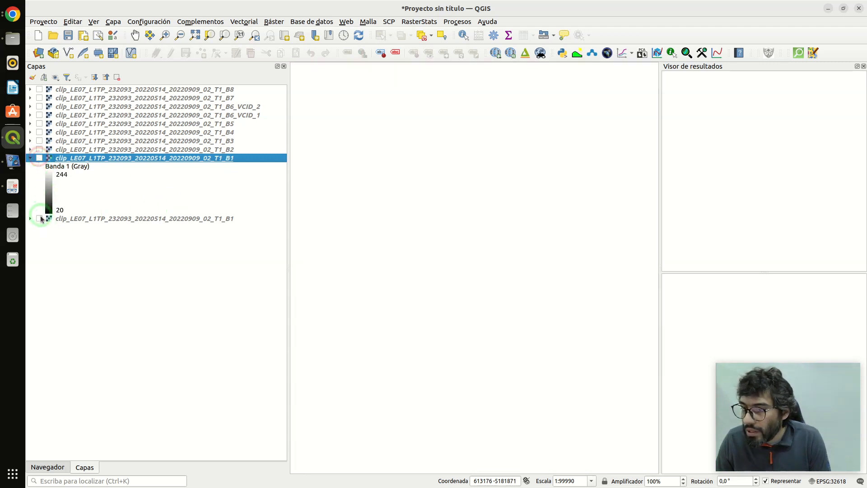
pyautogui.click(40, 219)
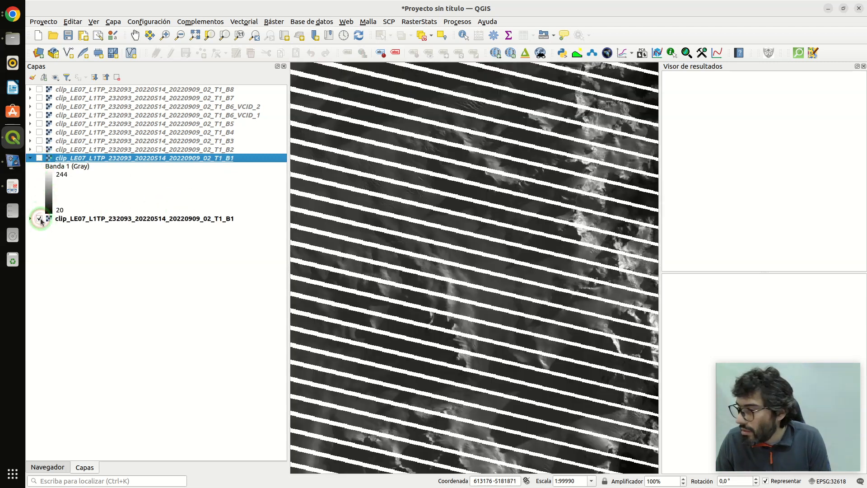
pyautogui.click(40, 158)
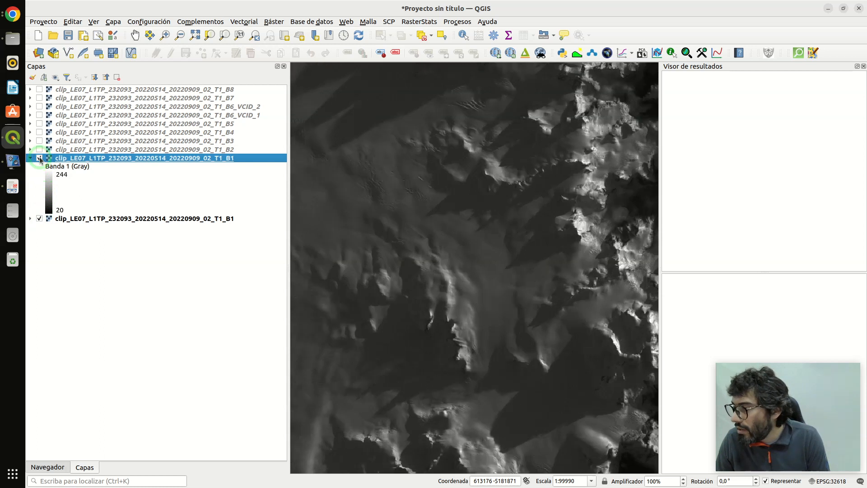
pyautogui.click(40, 158)
pyautogui.click(39, 158)
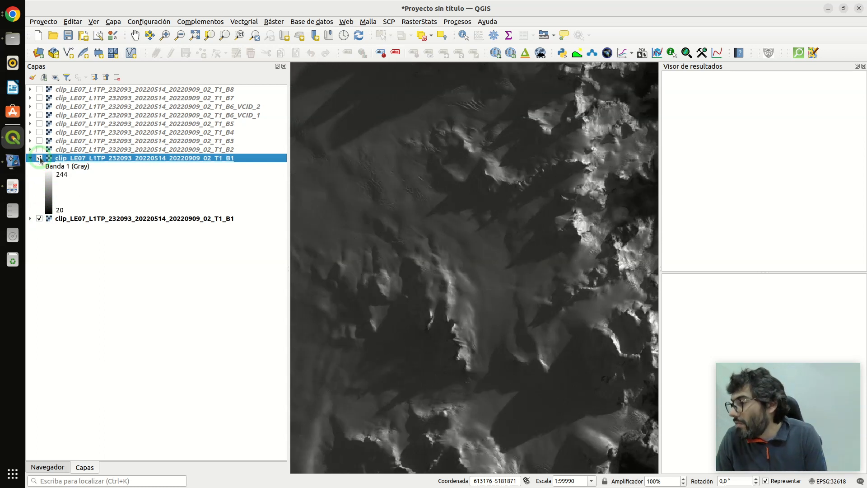
pyautogui.click(39, 157)
pyautogui.click(39, 158)
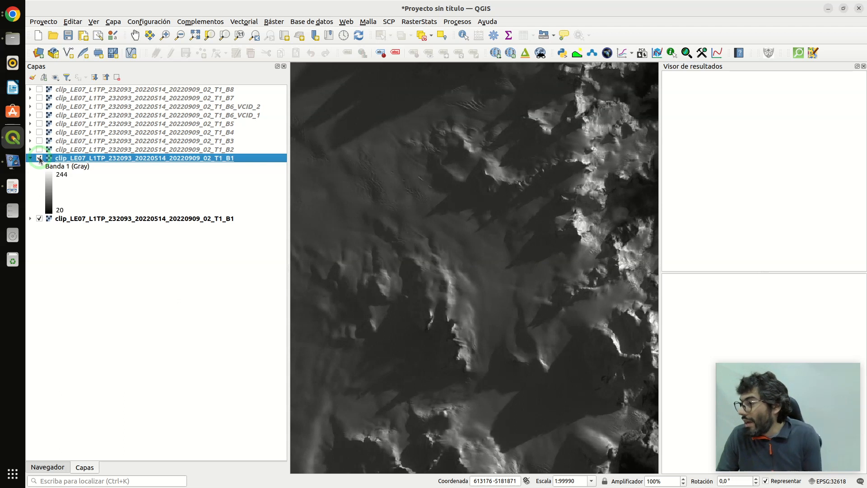
pyautogui.click(39, 158)
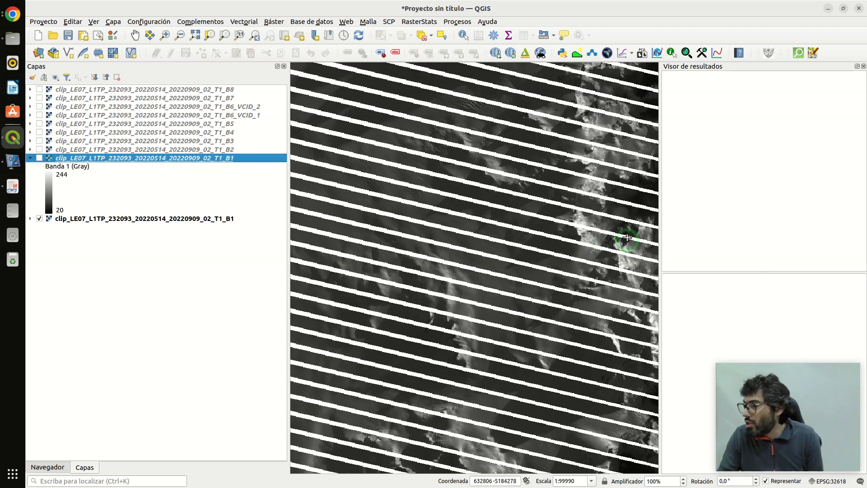
# - Examine a single no-data stripe at pixel level without and with the filled B1 layer shown
pyautogui.scroll(1, 633, 214)
pyautogui.scroll(2, 636, 209)
pyautogui.scroll(1, 633, 218)
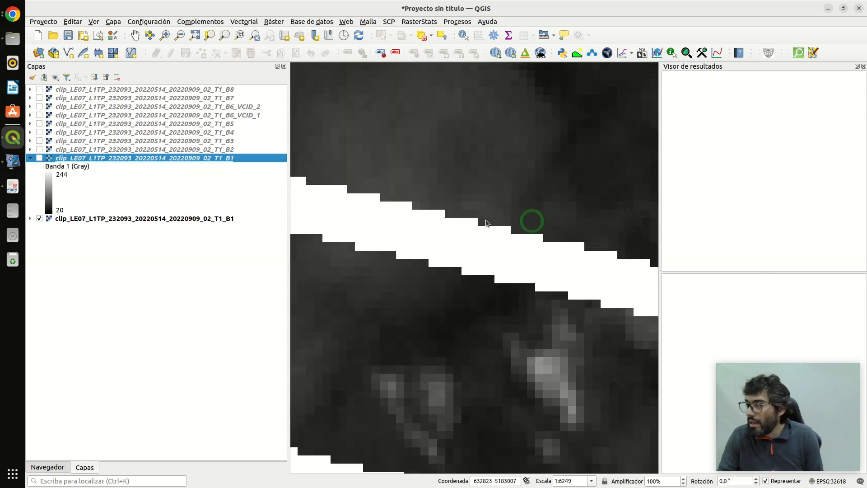
pyautogui.click(39, 158)
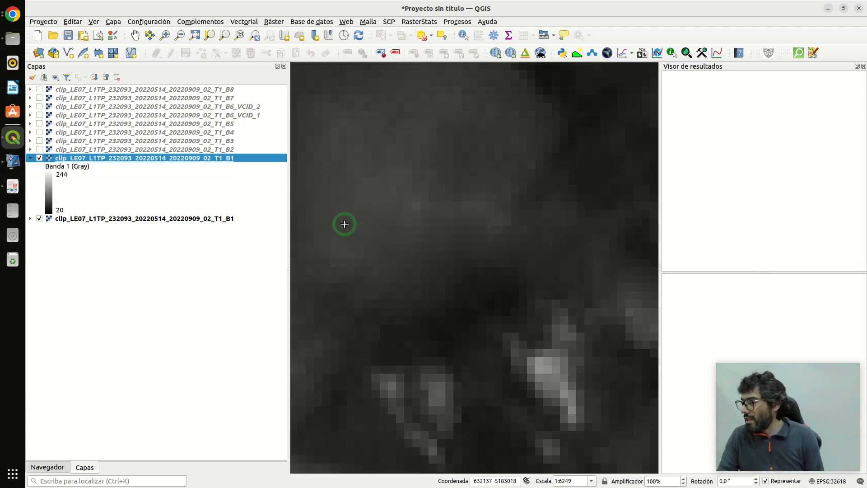
# - Examine the filled B1 raster at several scales, from pixel level out to the whole clipped area
pyautogui.scroll(-2, 347, 225)
pyautogui.scroll(1, 417, 239)
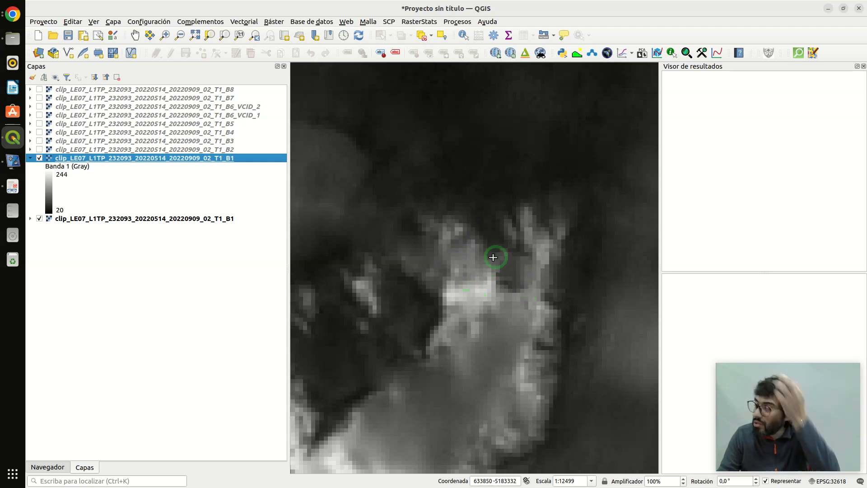
pyautogui.scroll(-2, 528, 272)
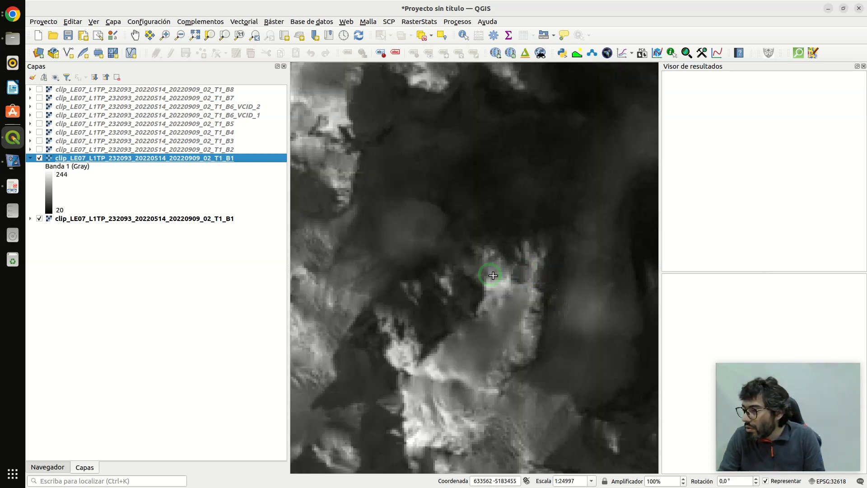
pyautogui.scroll(-3, 486, 275)
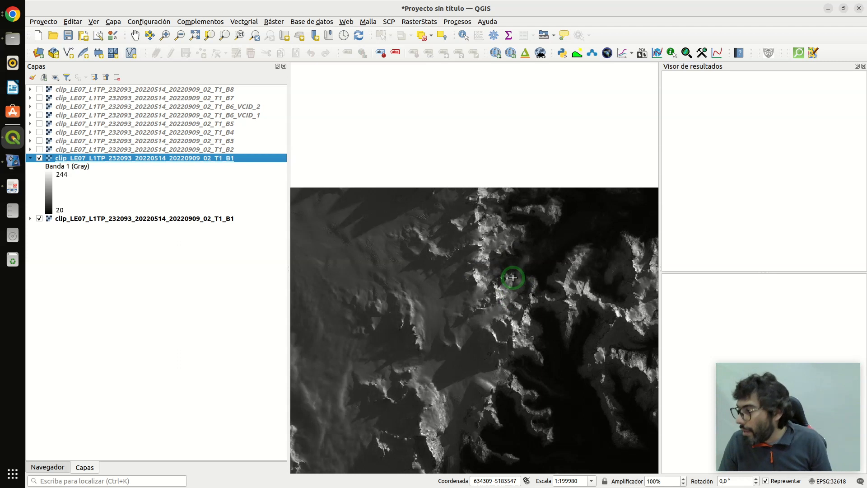
pyautogui.scroll(1, 501, 238)
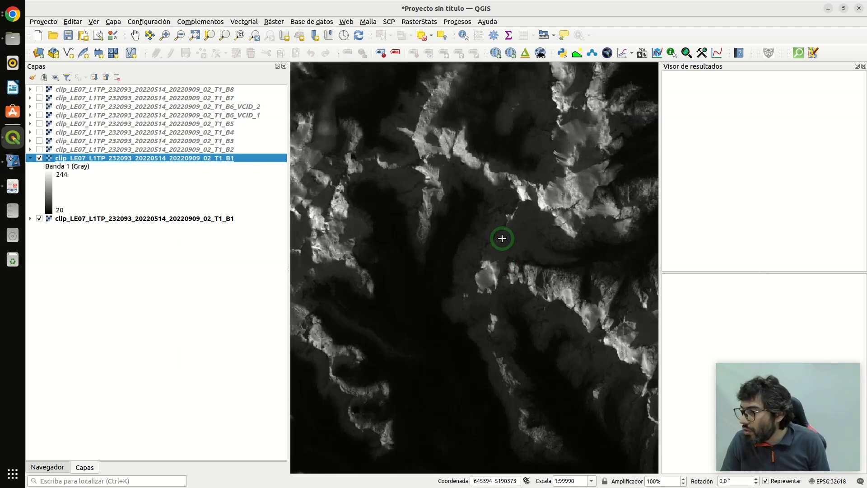
pyautogui.scroll(-1, 510, 307)
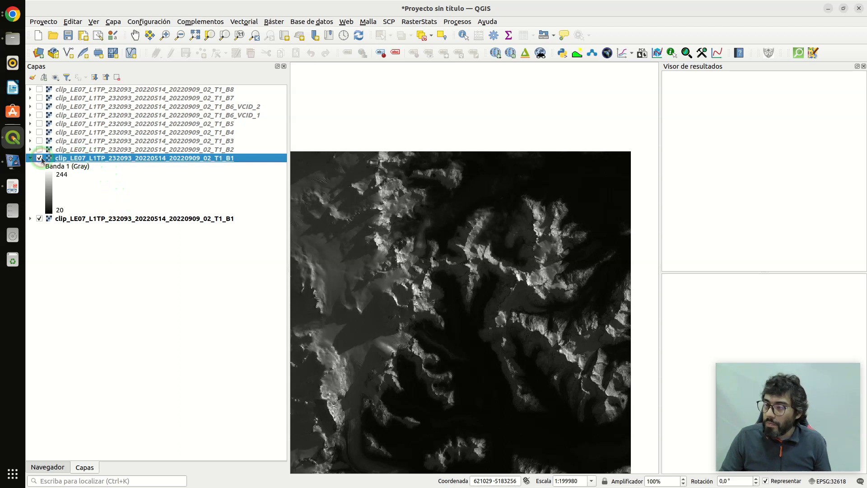
# - Check the filled B1 against the original by toggling its visibility, and remove the filled layer from the project
pyautogui.click(39, 158)
pyautogui.click(39, 158)
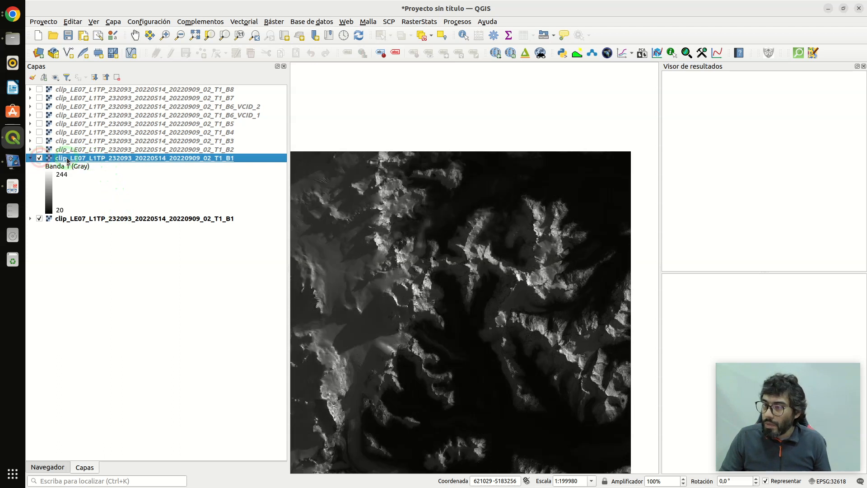
pyautogui.click(122, 79)
pyautogui.click(497, 265)
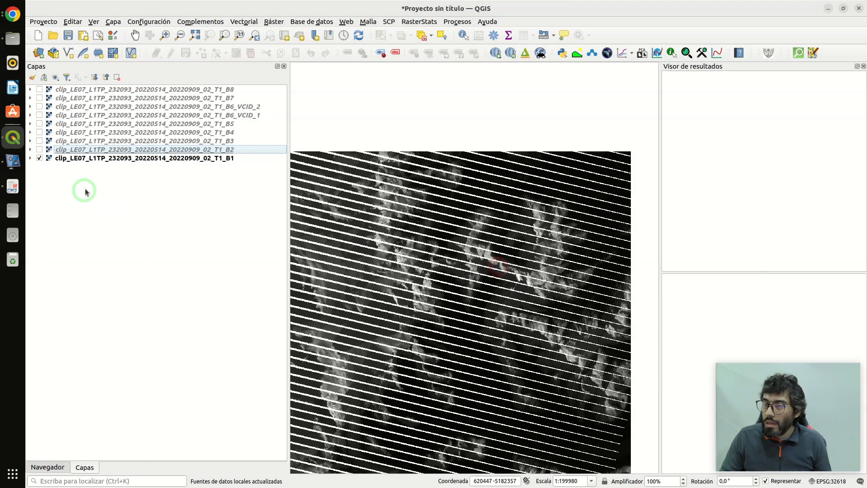
# - Open the raster Fill nodata tool (Rellenar sin datos) as a batch process and widen the input layer column
pyautogui.click(275, 20)
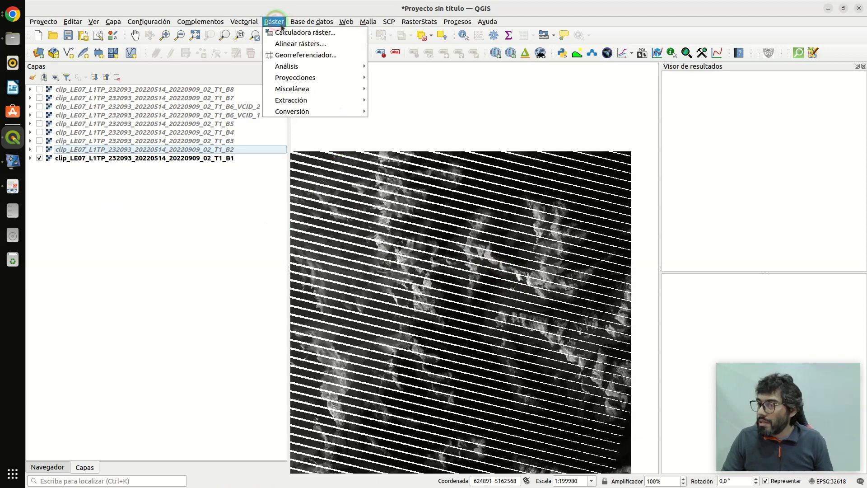
pyautogui.moveTo(302, 67)
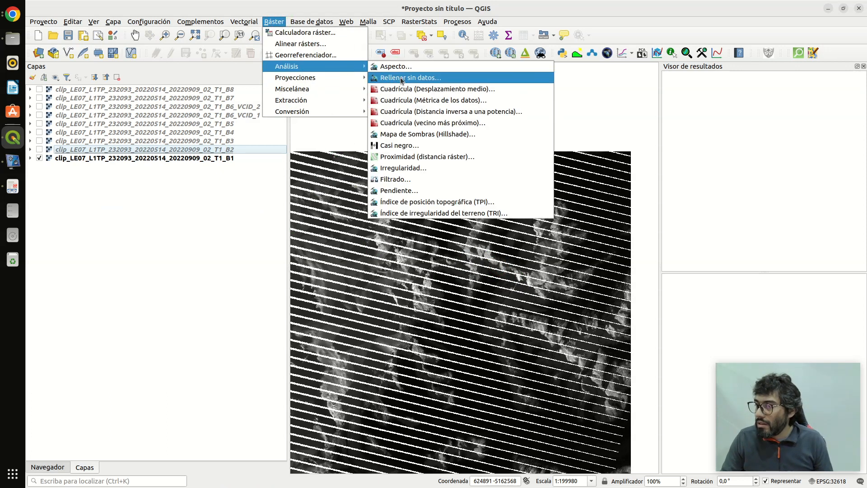
pyautogui.click(401, 78)
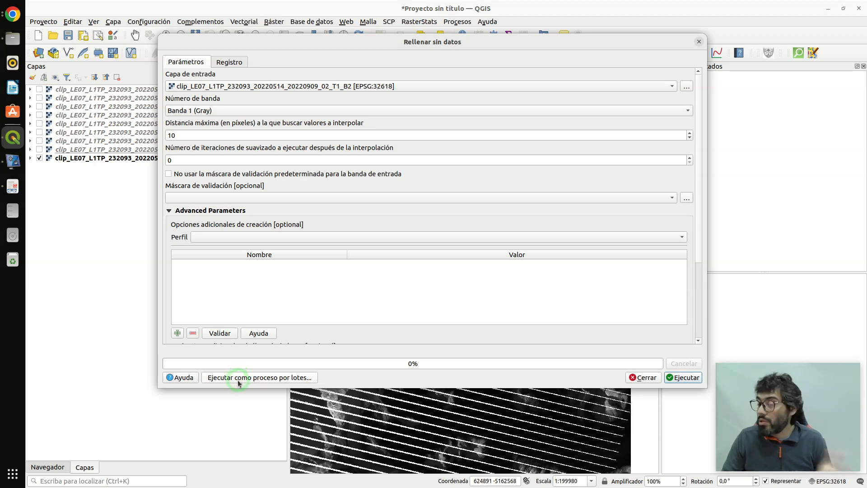
pyautogui.click(273, 378)
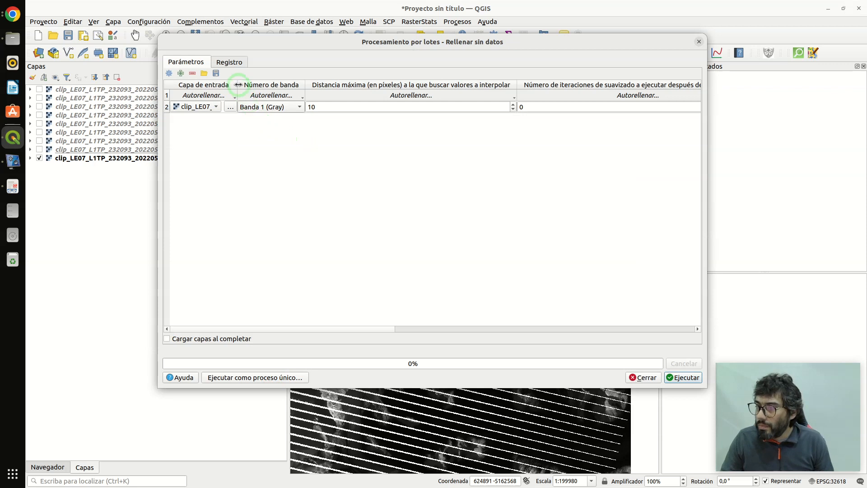
pyautogui.moveTo(238, 85); pyautogui.dragTo(344, 85)
pyautogui.click(335, 108)
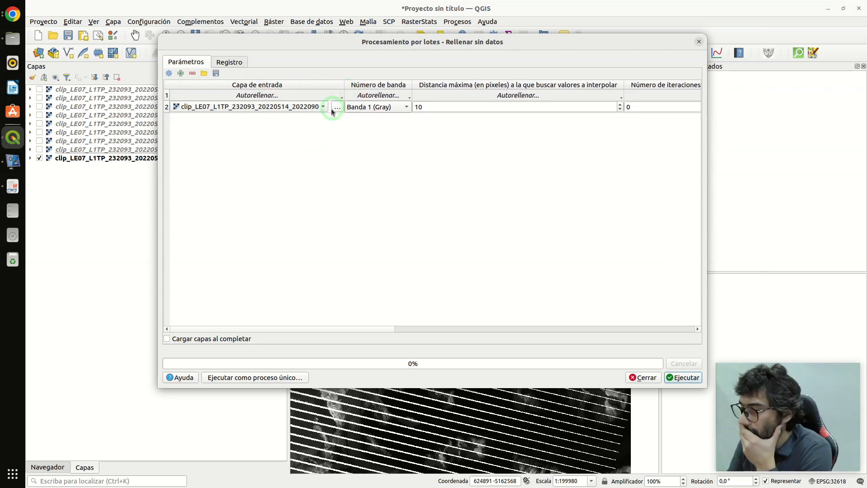
pyautogui.click(325, 110)
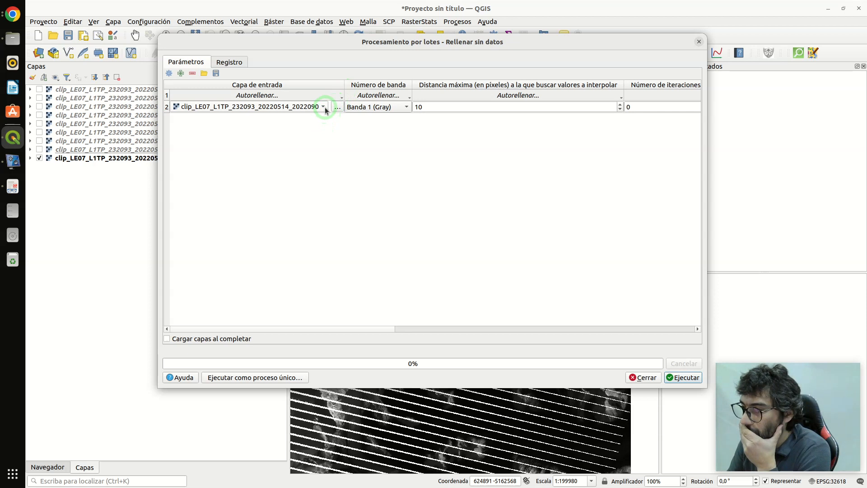
pyautogui.click(323, 109)
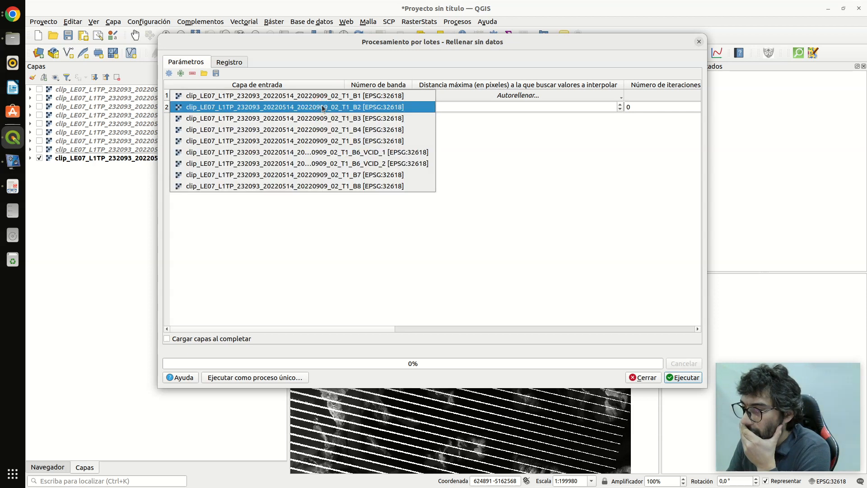
pyautogui.click(287, 226)
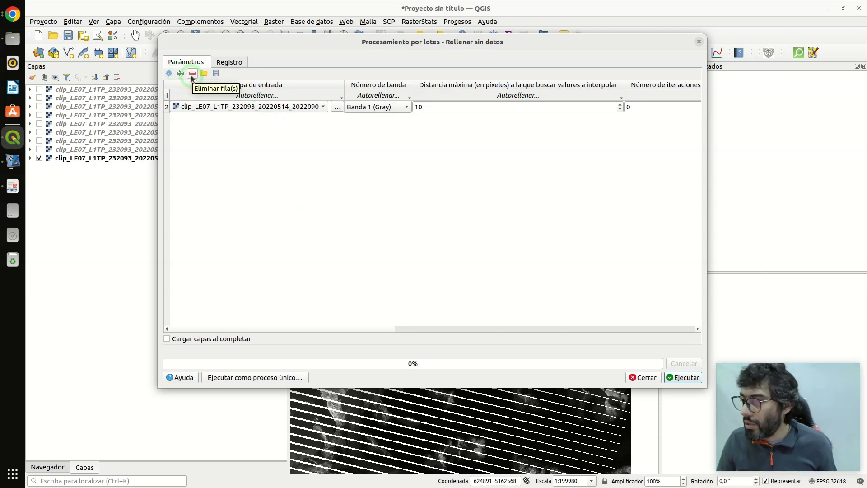
pyautogui.click(340, 97)
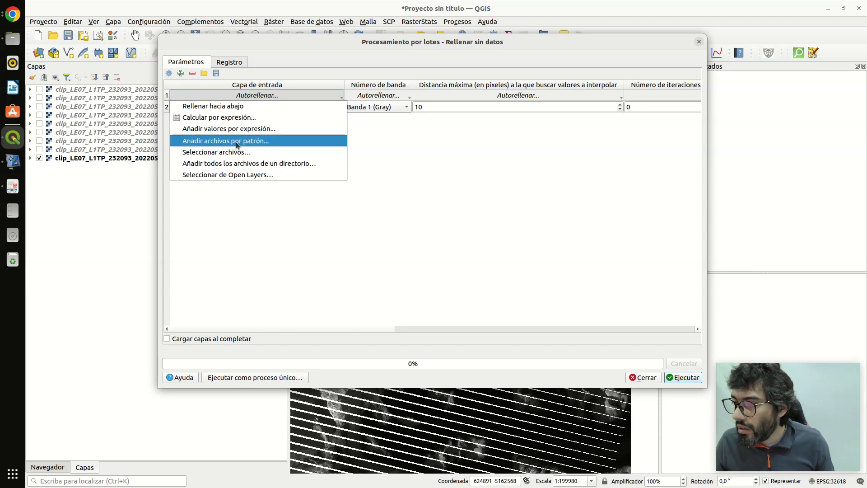
pyautogui.click(232, 177)
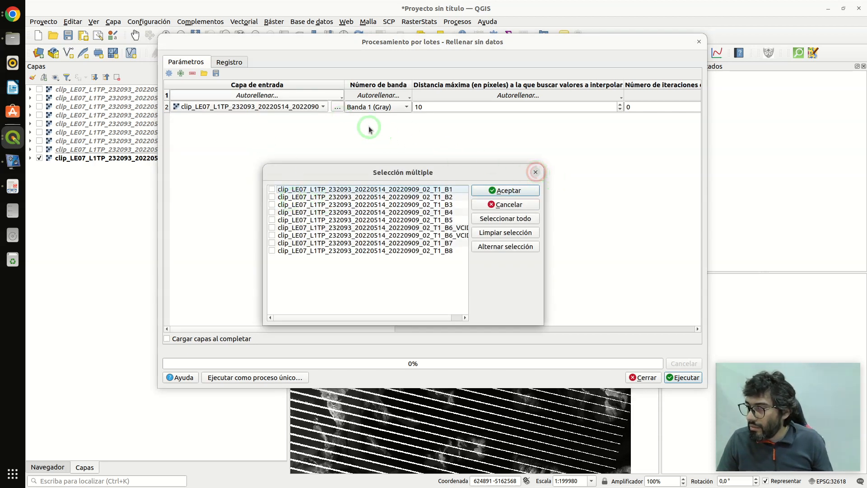
pyautogui.click(517, 205)
pyautogui.click(324, 107)
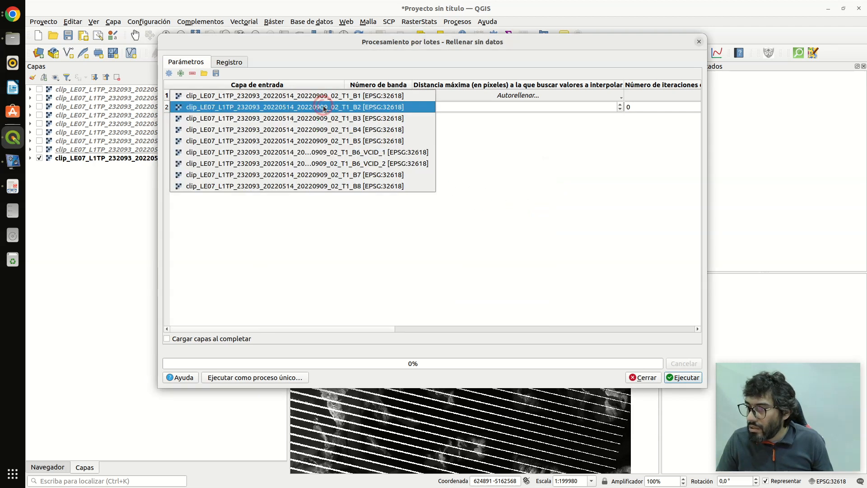
pyautogui.click(324, 107)
pyautogui.click(338, 107)
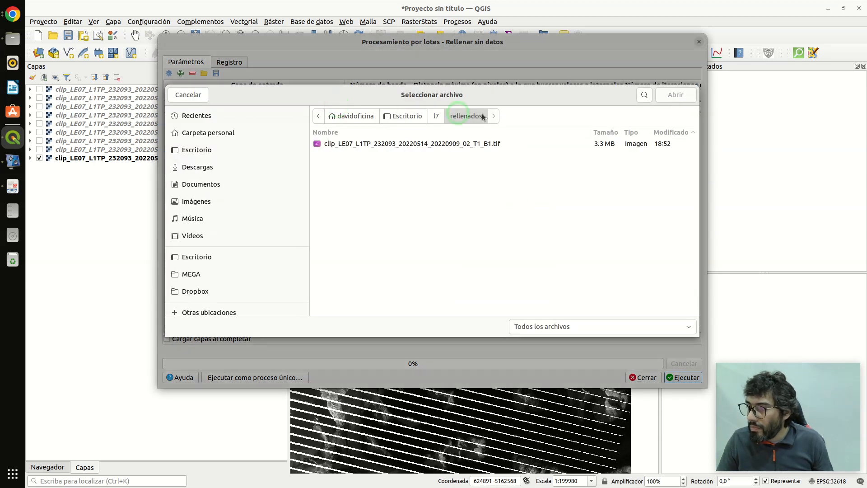
pyautogui.click(190, 95)
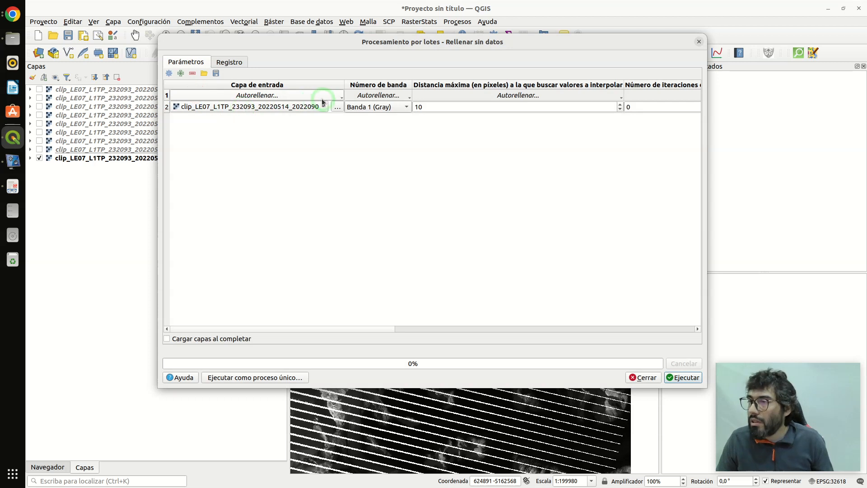
# - Autofill the batch input layers with all open clipped bands, B1 to B8, and widen the column to show their full names
pyautogui.click(313, 97)
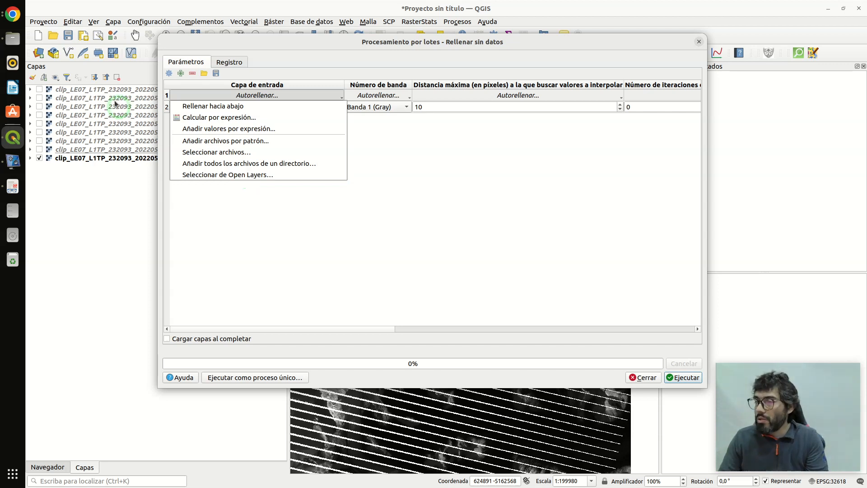
pyautogui.click(221, 176)
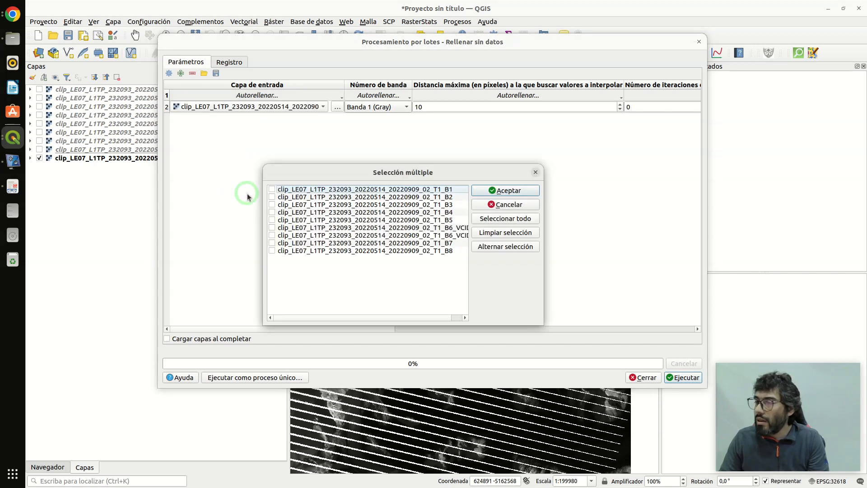
pyautogui.click(503, 220)
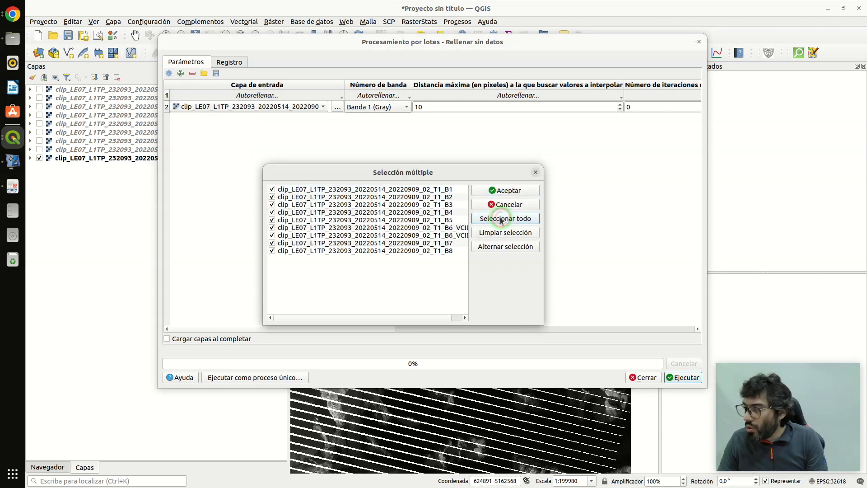
pyautogui.click(506, 190)
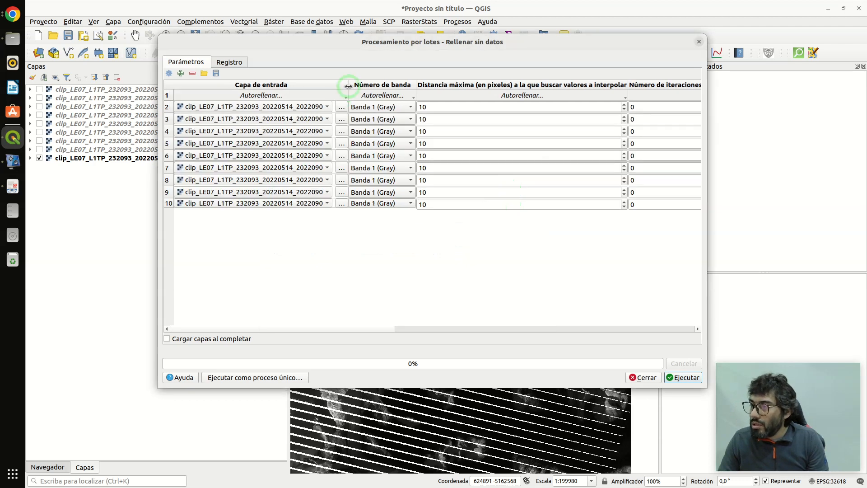
pyautogui.moveTo(347, 84); pyautogui.dragTo(455, 84)
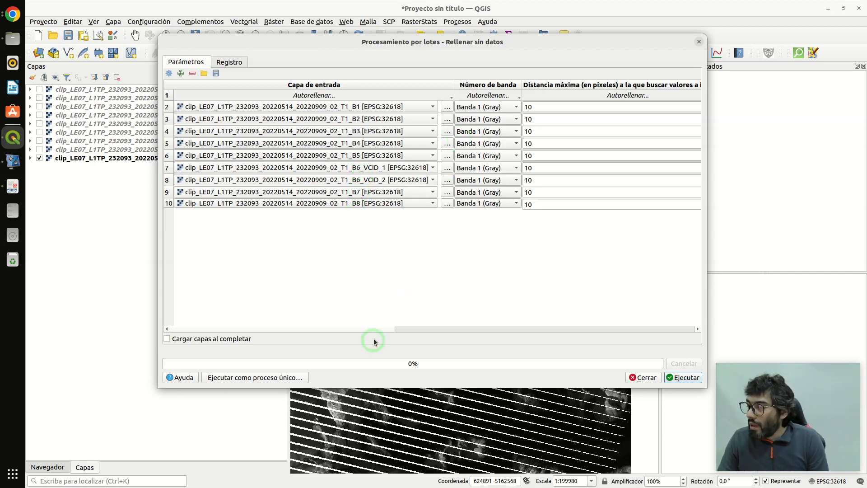
# - Set the maximum interpolation search distance to 20 pixels in the first row and fill it down to all rows
pyautogui.moveTo(377, 328); pyautogui.dragTo(447, 335)
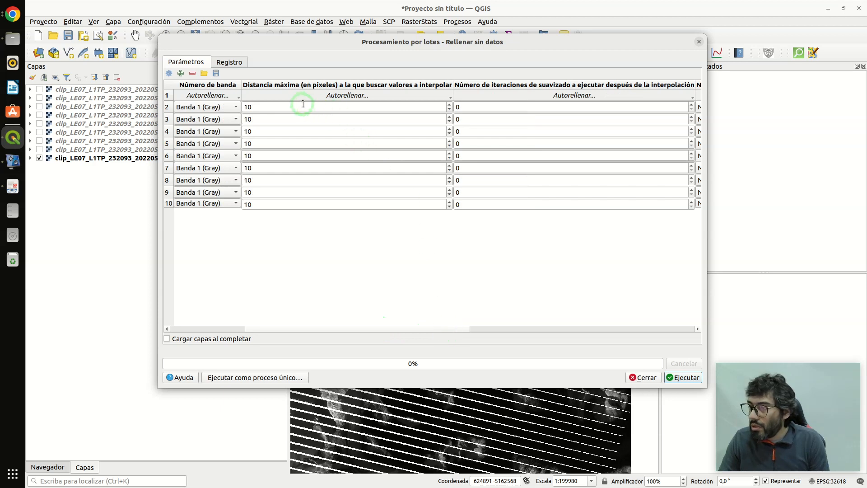
pyautogui.click(447, 96)
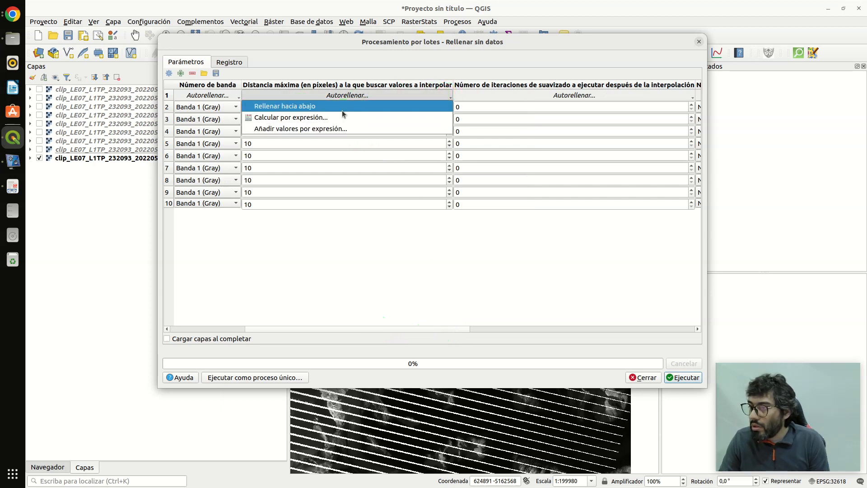
pyautogui.click(343, 254)
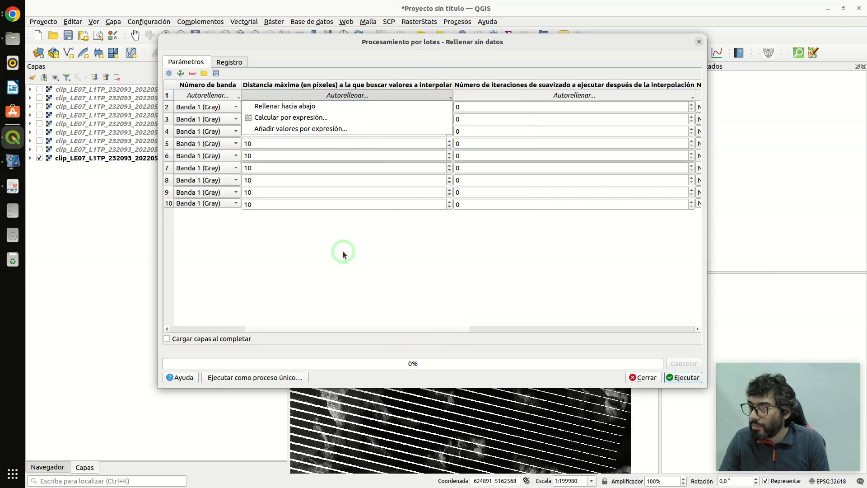
pyautogui.doubleClick(255, 107)
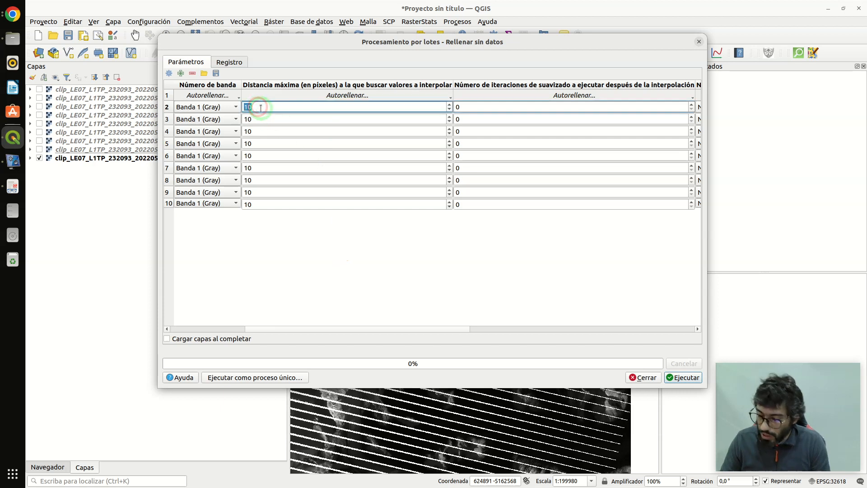
pyautogui.click(357, 96)
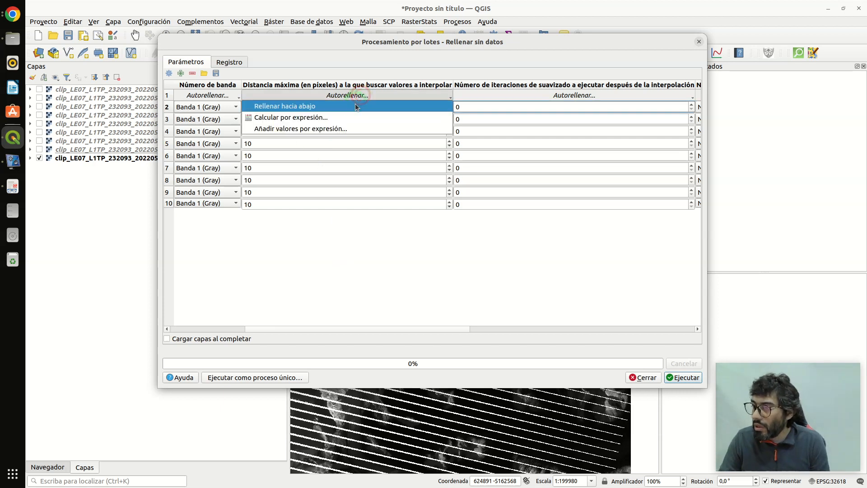
pyautogui.click(356, 107)
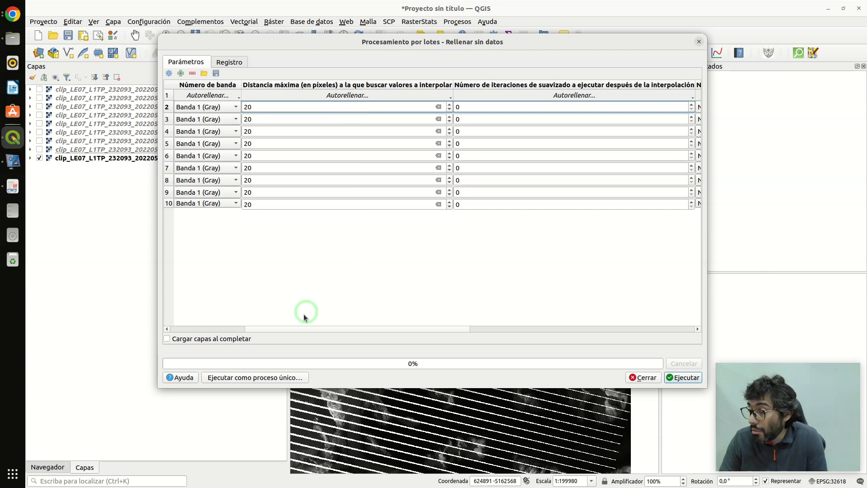
pyautogui.moveTo(296, 329); pyautogui.dragTo(498, 333)
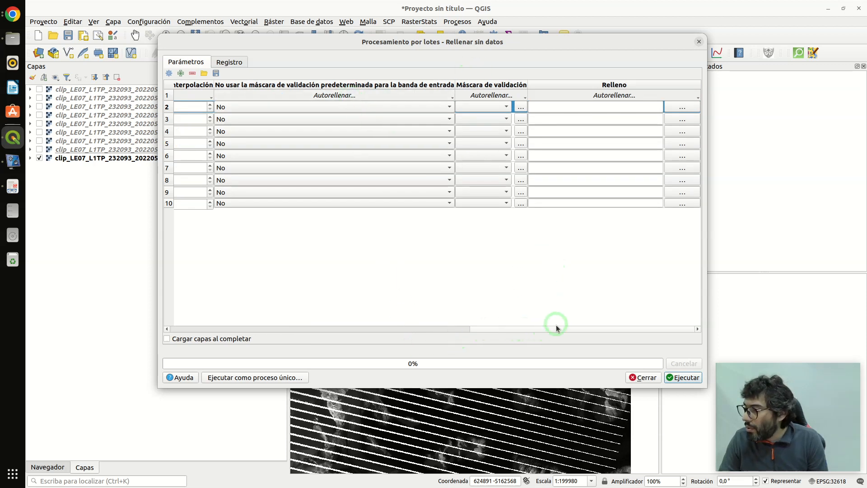
pyautogui.click(695, 97)
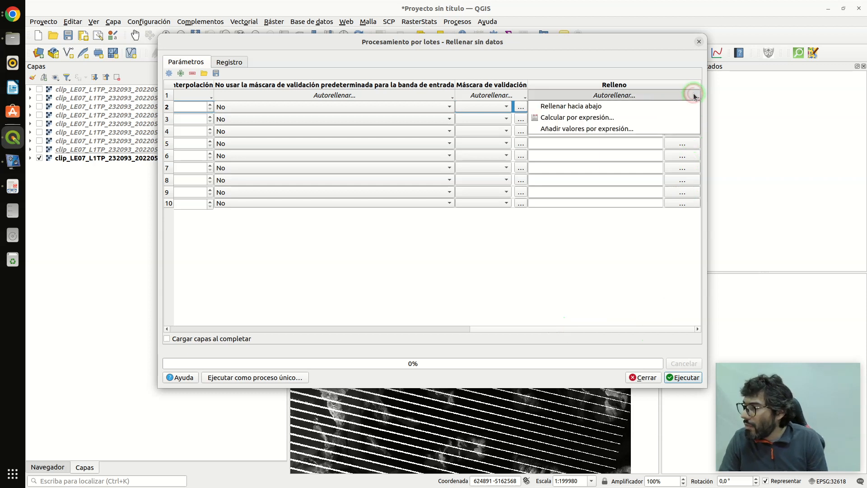
pyautogui.click(683, 81)
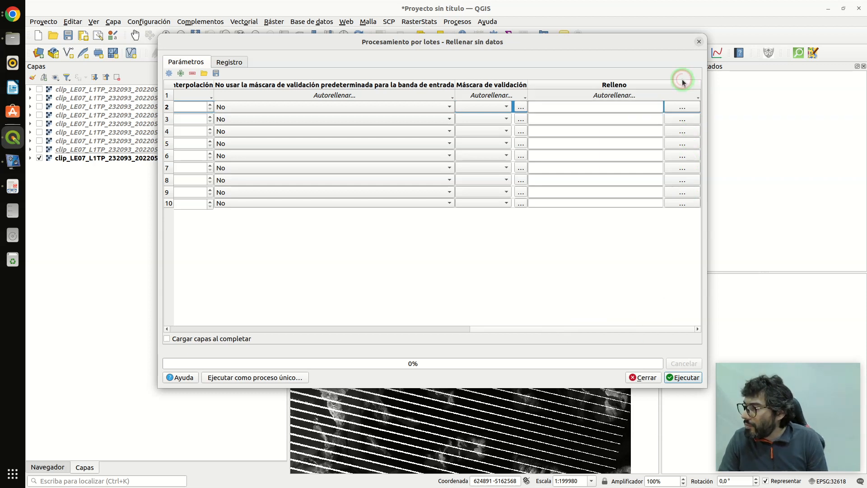
pyautogui.click(680, 106)
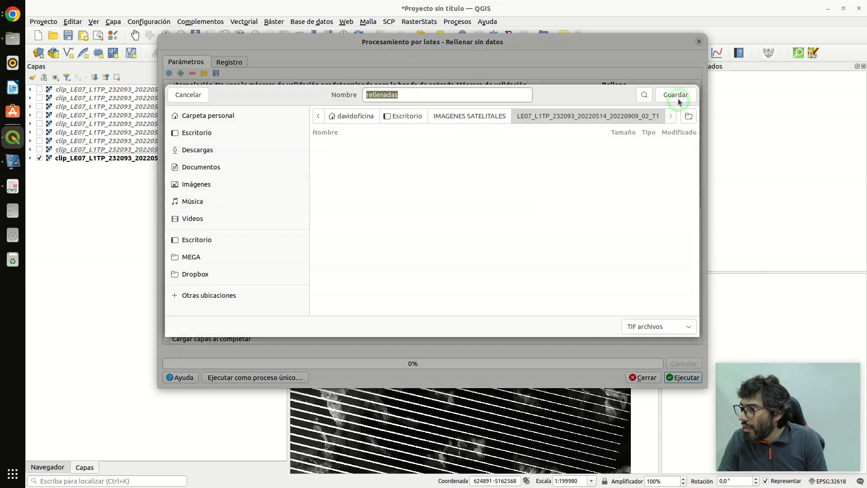
pyautogui.click(631, 173)
pyautogui.click(195, 94)
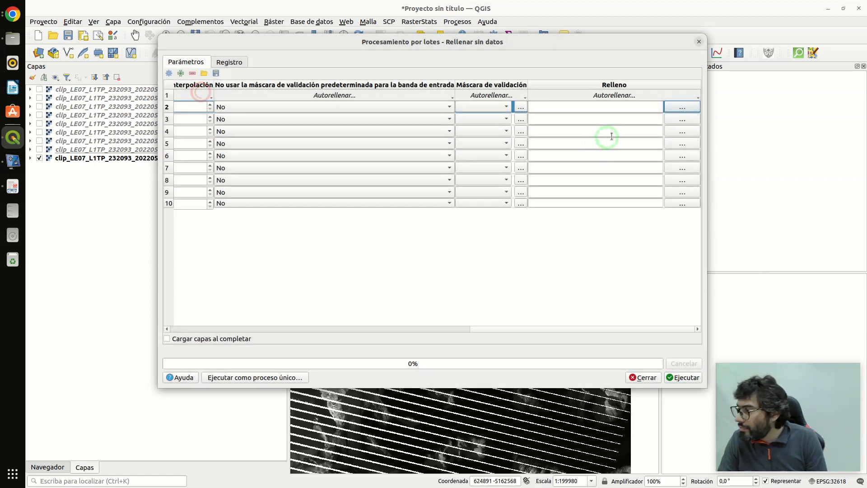
pyautogui.click(622, 106)
pyautogui.click(683, 108)
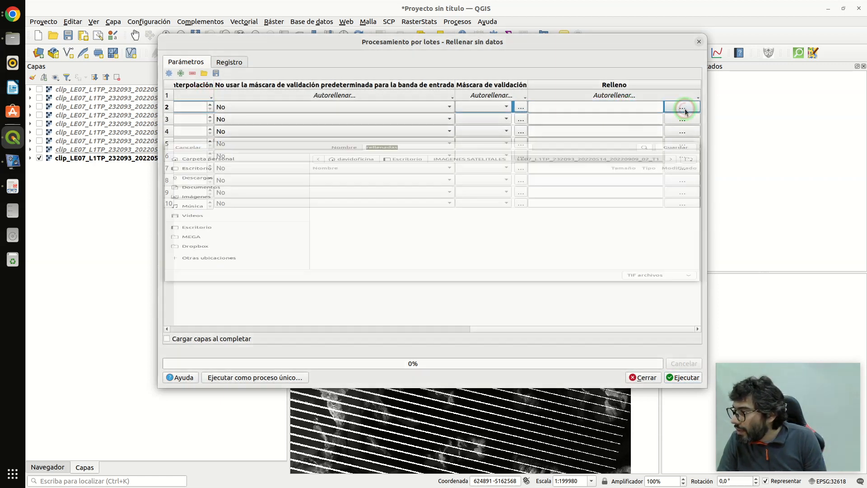
pyautogui.click(189, 95)
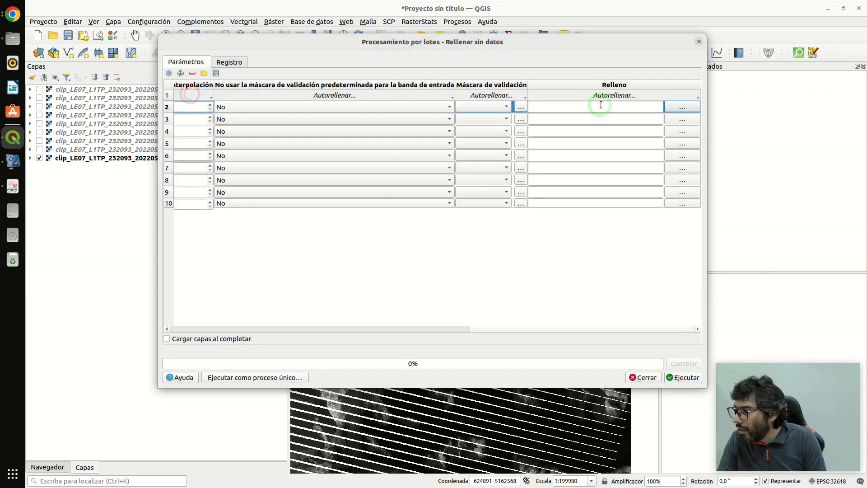
# - Try to fill the output (Relleno) column down to all rows from the empty first row
pyautogui.click(615, 96)
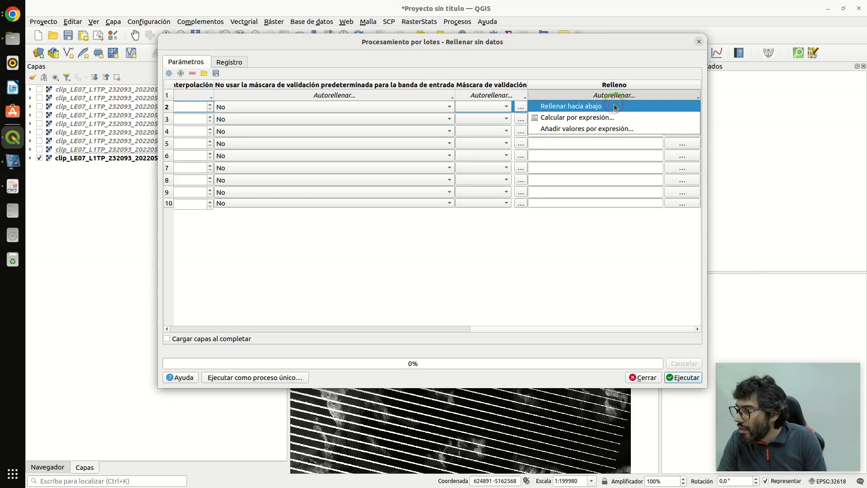
pyautogui.click(615, 107)
pyautogui.click(621, 99)
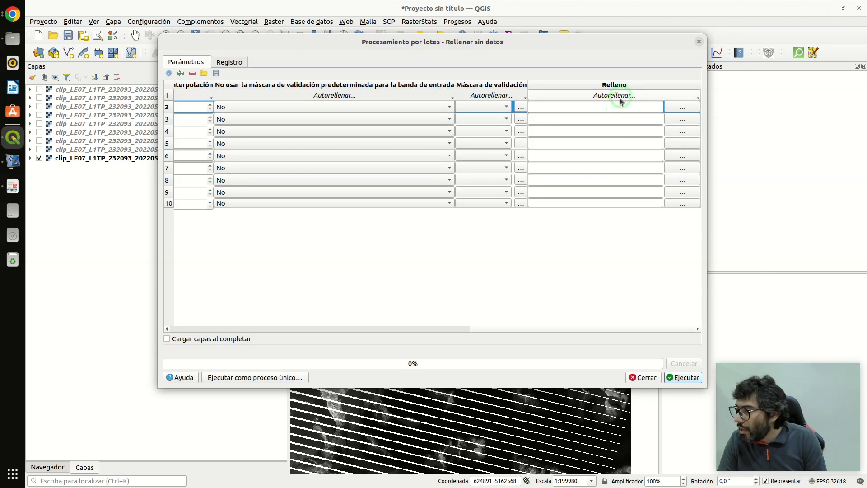
pyautogui.click(619, 109)
pyautogui.click(678, 109)
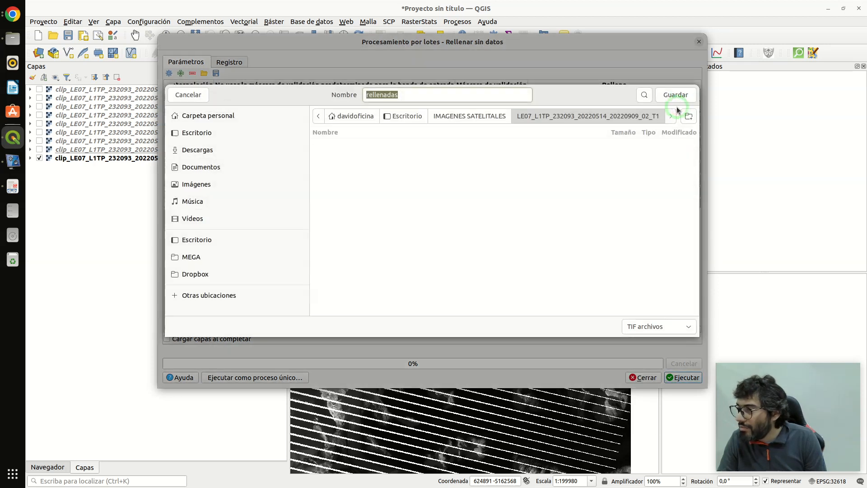
pyautogui.click(188, 95)
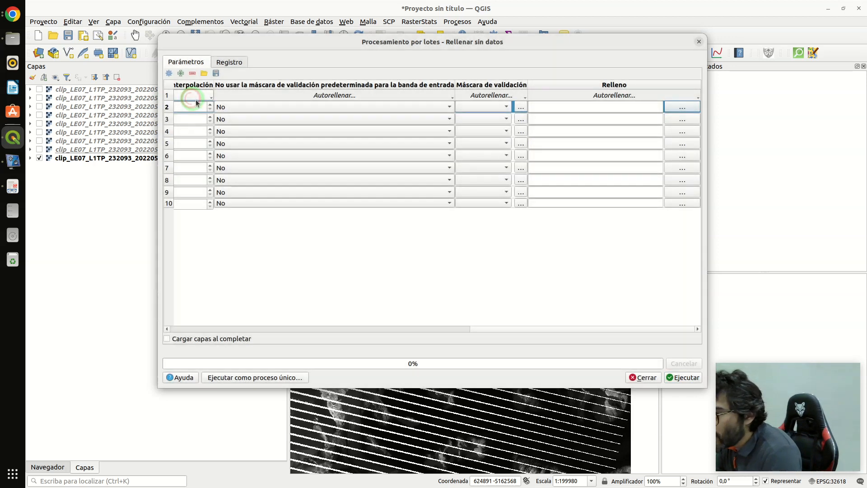
# - Widen the batch processing dialog and look over the autofill and save options of the Relleno output column
pyautogui.moveTo(708, 140); pyautogui.dragTo(766, 135)
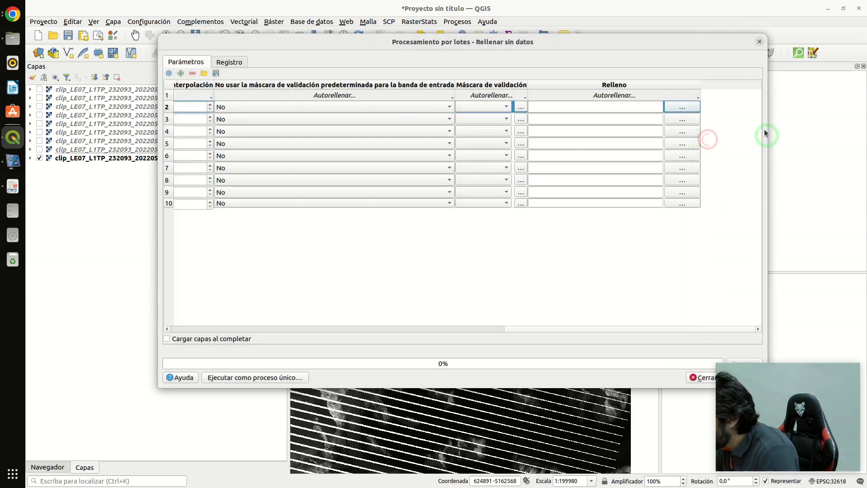
pyautogui.click(698, 98)
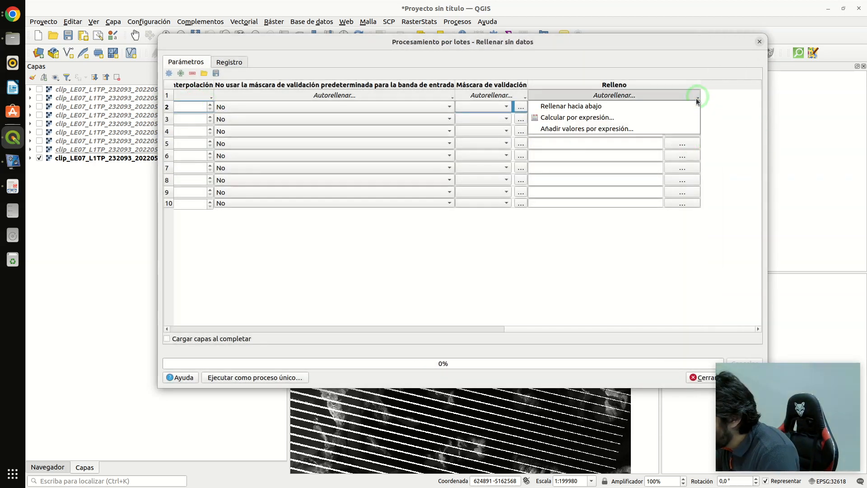
pyautogui.click(690, 119)
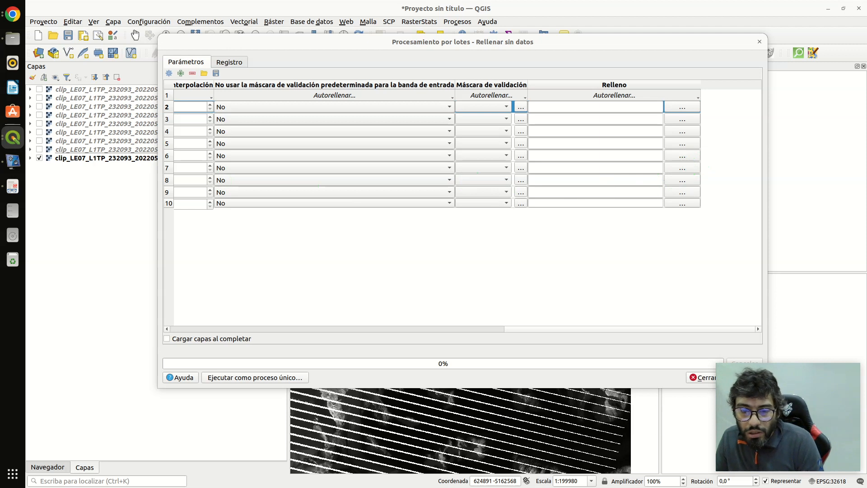
pyautogui.click(683, 107)
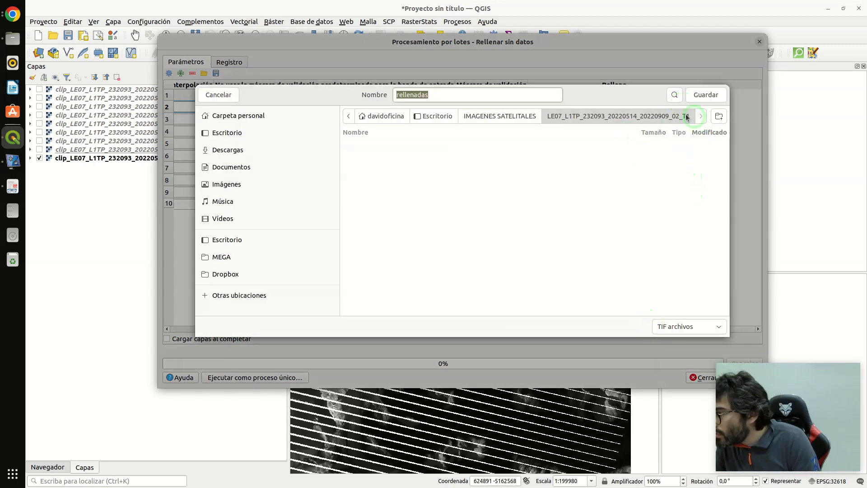
pyautogui.click(217, 95)
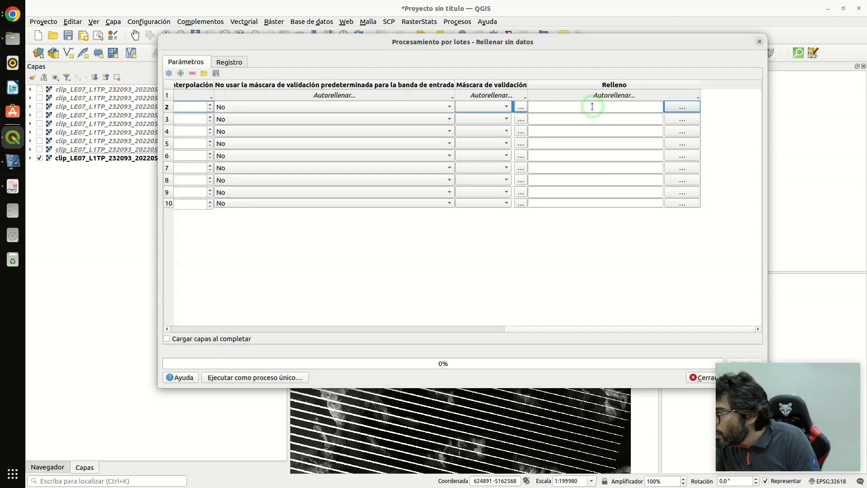
pyautogui.click(590, 106)
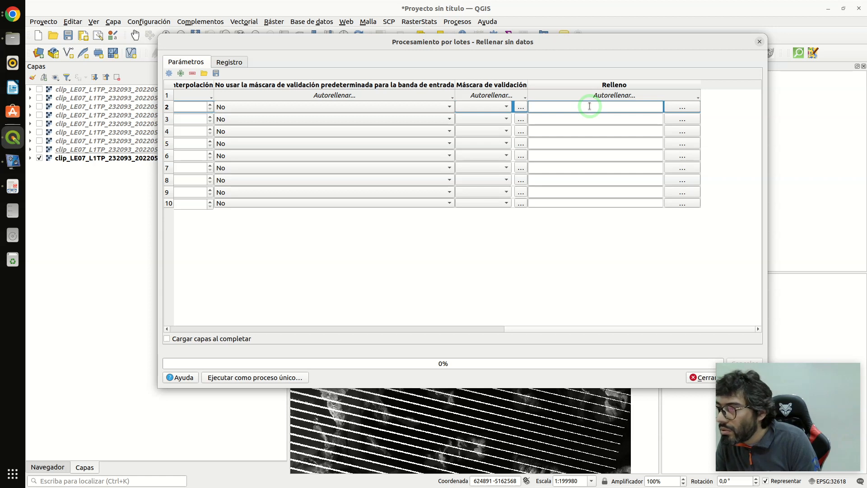
pyautogui.click(597, 95)
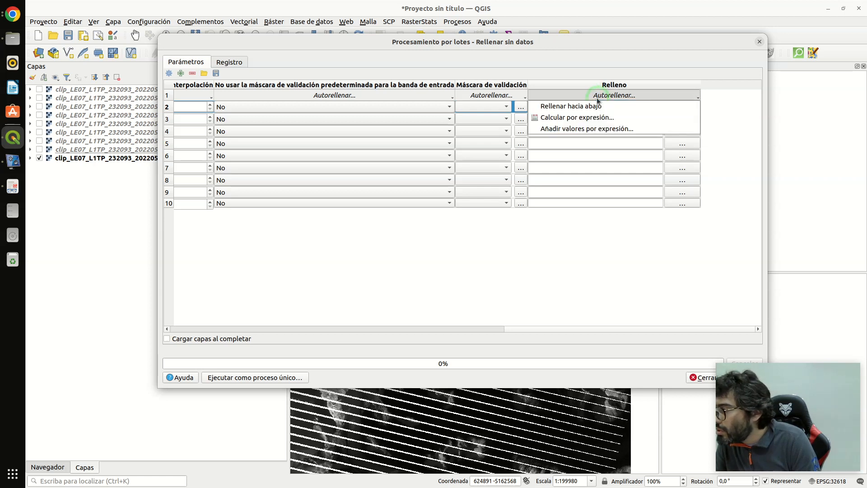
pyautogui.click(587, 129)
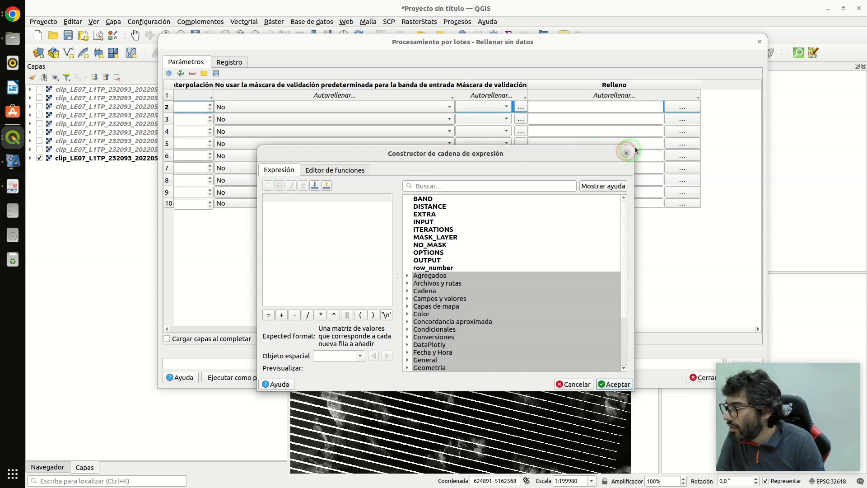
pyautogui.click(587, 384)
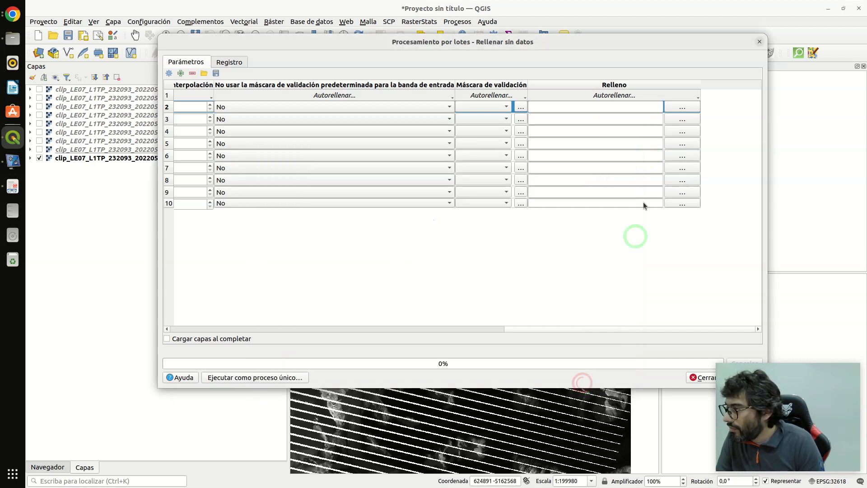
# - Try again to fill the Relleno output column down after closing the first row's save dialog
pyautogui.click(681, 108)
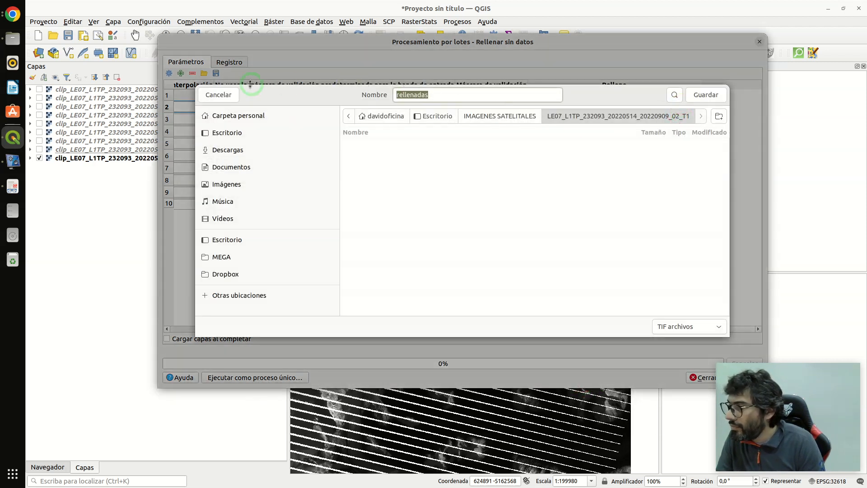
pyautogui.click(218, 94)
pyautogui.click(588, 108)
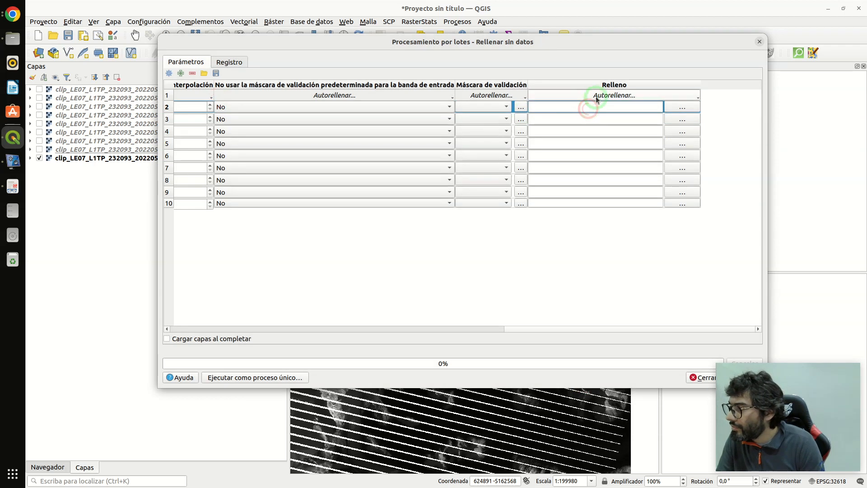
pyautogui.click(595, 96)
pyautogui.click(596, 104)
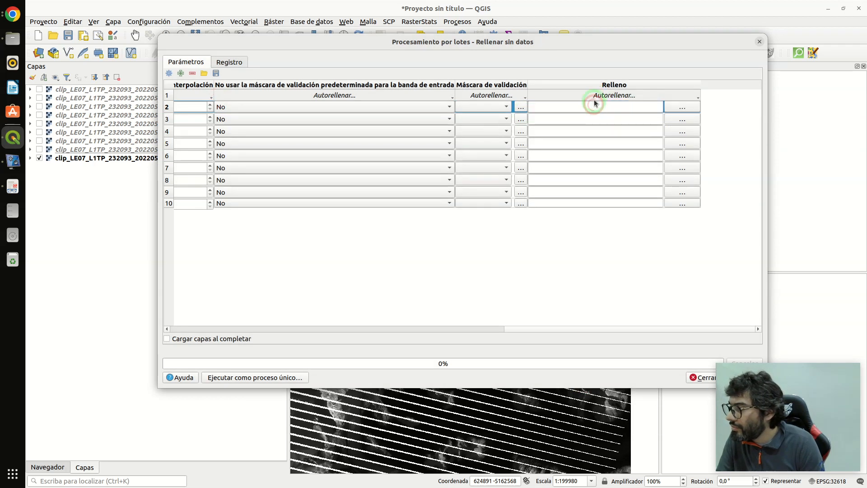
pyautogui.click(594, 107)
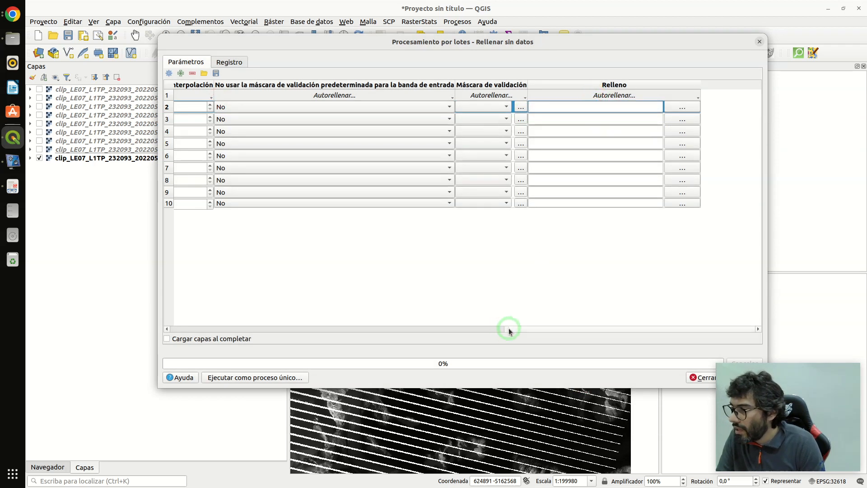
# - Try to save the first row's output in the l7 folder over clip_LE07_L1TP_232093_20220514_20220909_02_T1_B1.tif, and cancel the replacement
pyautogui.moveTo(508, 330); pyautogui.dragTo(194, 277)
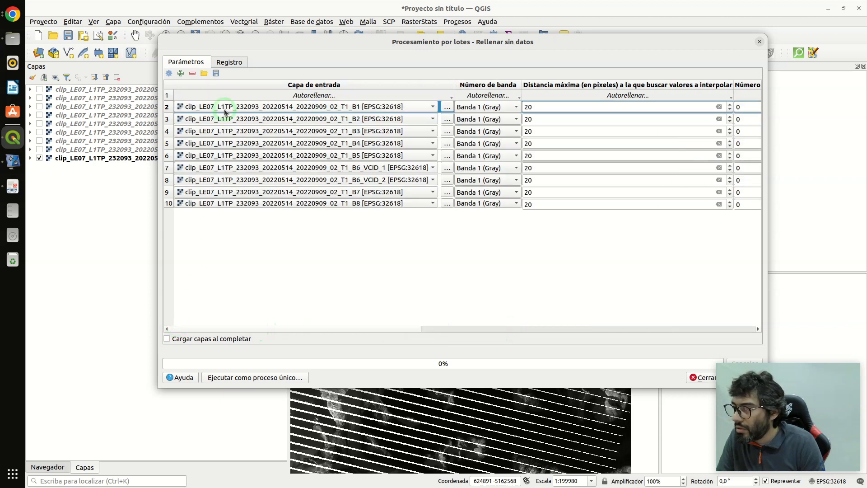
pyautogui.moveTo(246, 331); pyautogui.dragTo(634, 290)
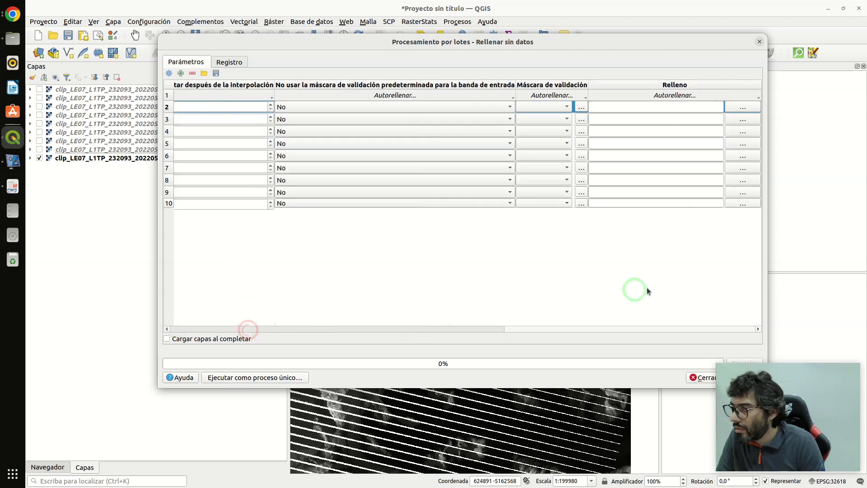
pyautogui.click(742, 107)
pyautogui.click(494, 116)
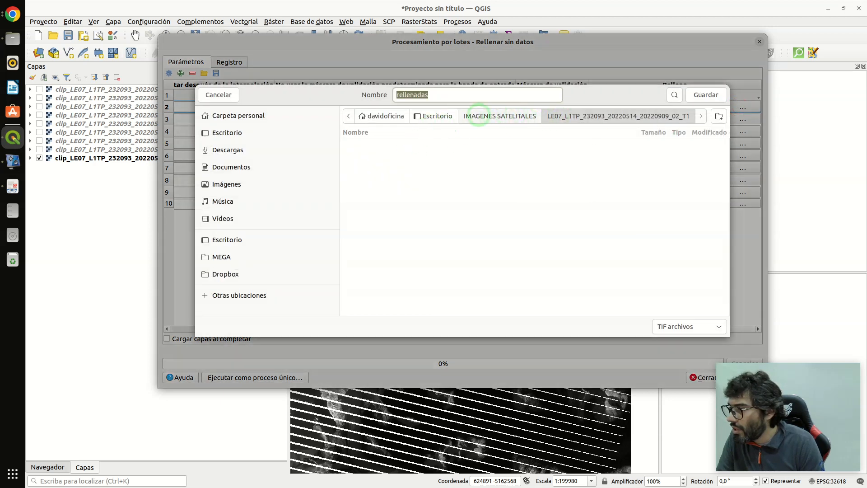
pyautogui.click(240, 132)
pyautogui.doubleClick(357, 143)
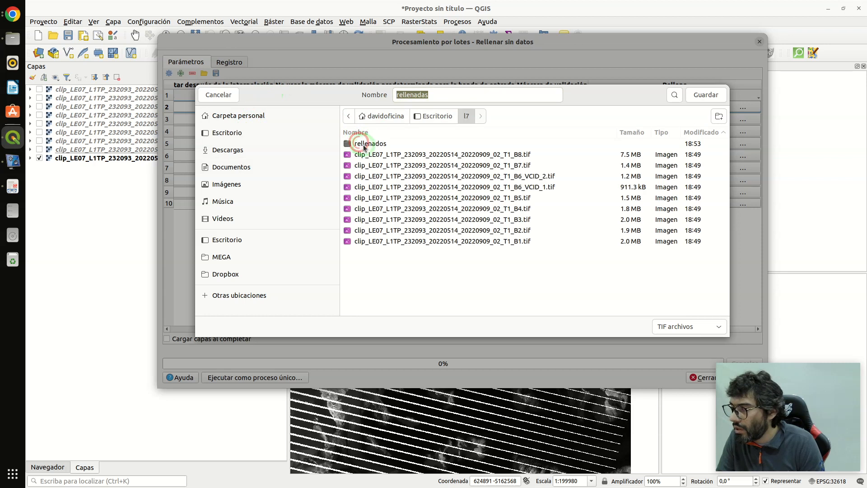
pyautogui.click(438, 242)
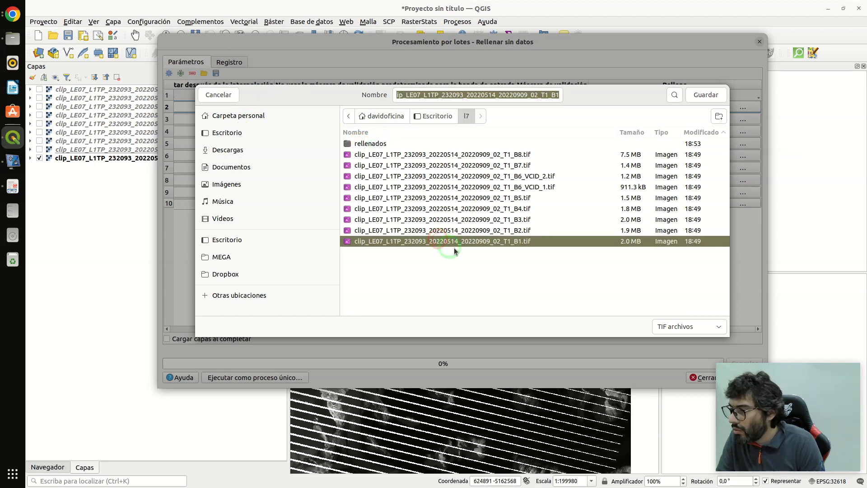
pyautogui.click(707, 96)
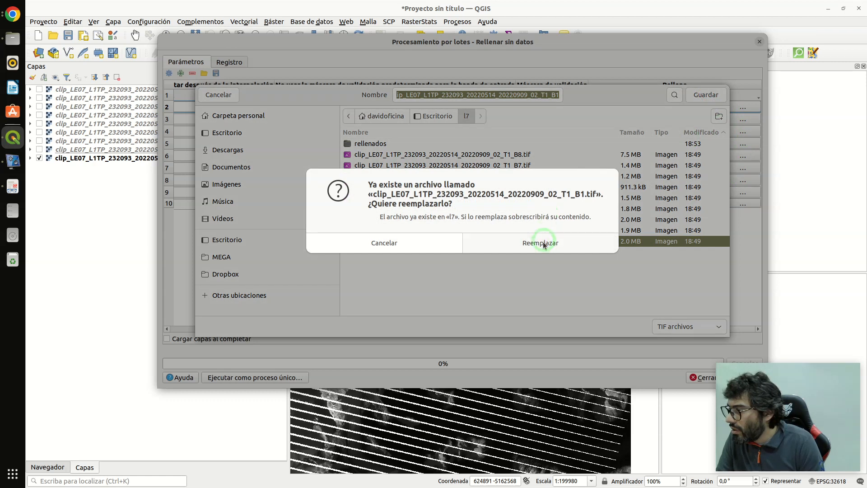
pyautogui.click(398, 244)
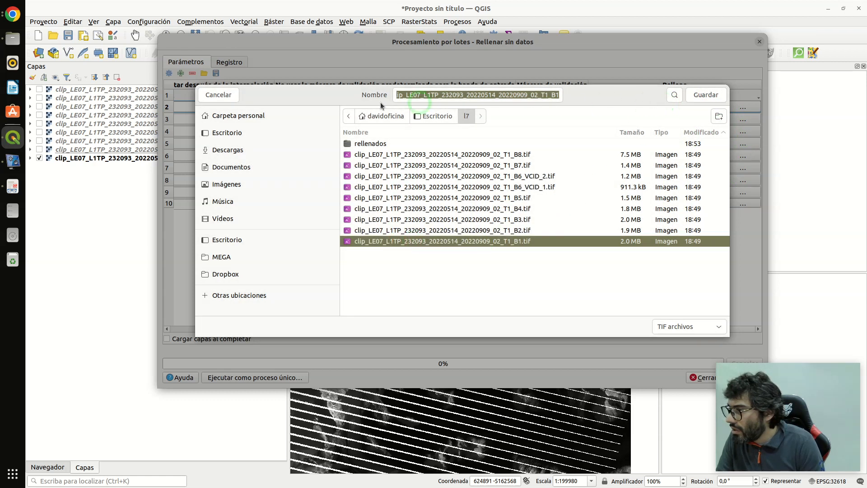
pyautogui.click(231, 95)
# - Set the first row's output to clip_LE07_L1TP_232093_20220514_20220909_02_T1_B1.tif in the l7/rellenados folder, accepting replacement of the existing file
pyautogui.click(705, 107)
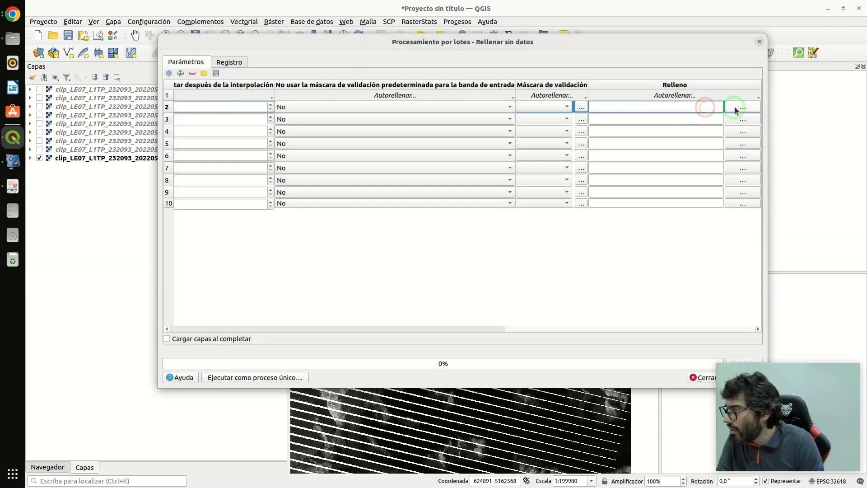
pyautogui.click(743, 108)
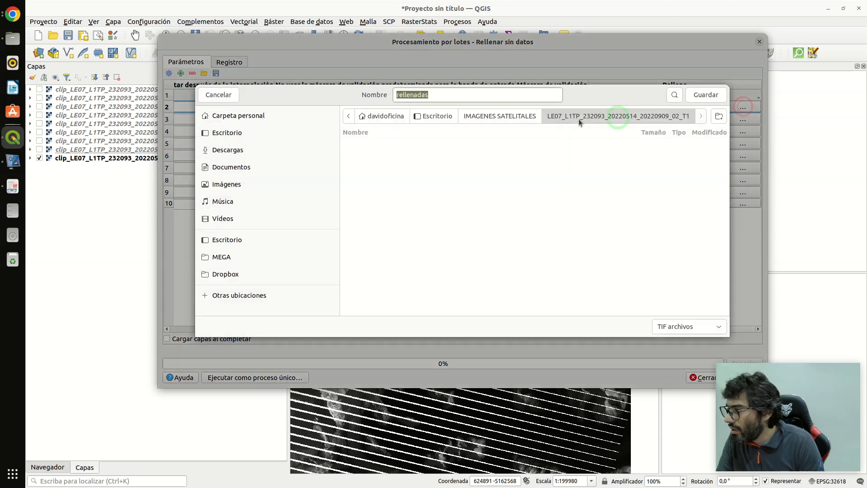
pyautogui.click(512, 117)
pyautogui.click(454, 118)
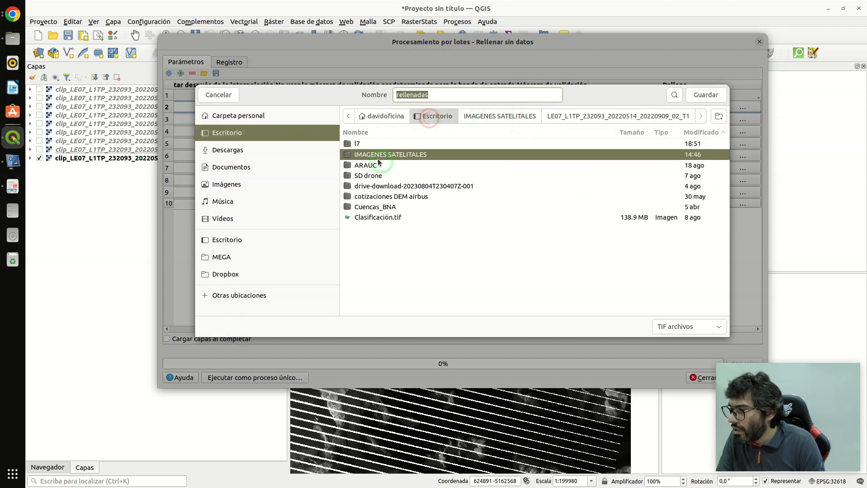
pyautogui.doubleClick(371, 144)
pyautogui.doubleClick(372, 144)
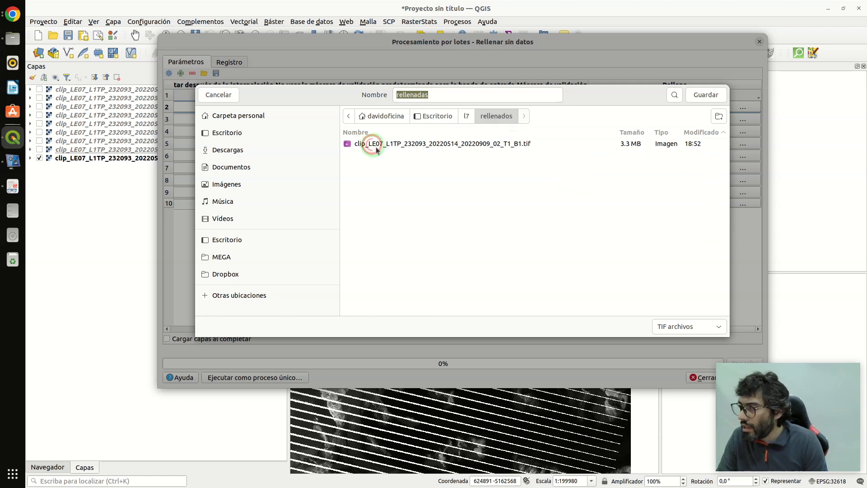
pyautogui.click(421, 145)
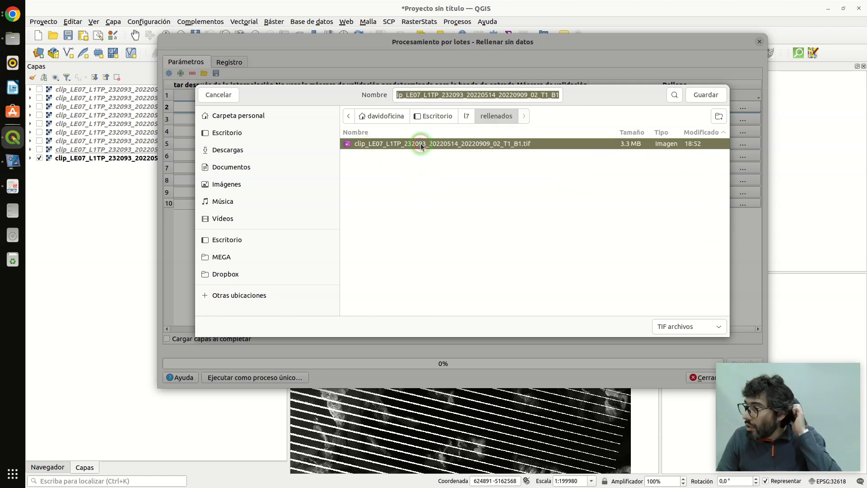
pyautogui.click(706, 96)
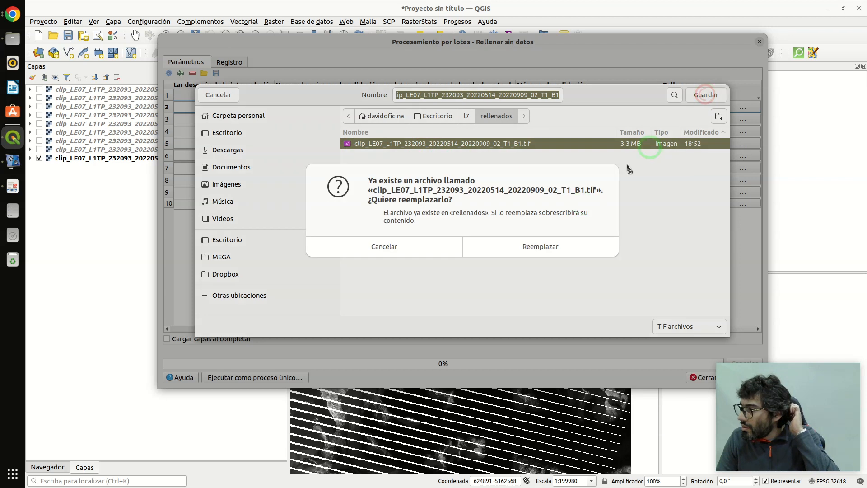
pyautogui.click(548, 245)
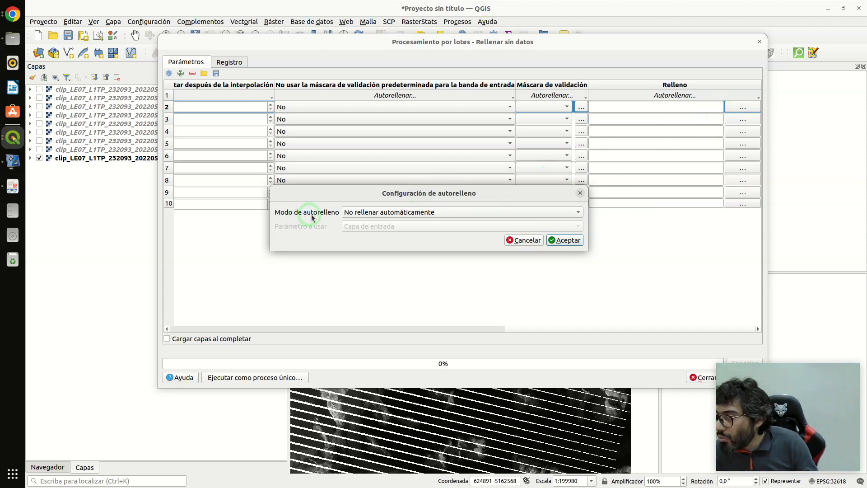
# - Autofill the output names of all rows with parameter values (Rellenar con valores de parámetro), using Capa de entrada as the parameter
pyautogui.click(380, 214)
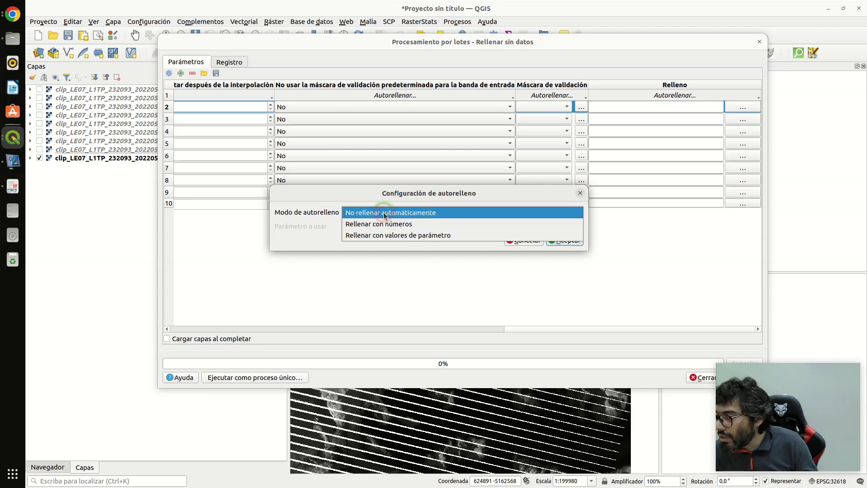
pyautogui.click(410, 236)
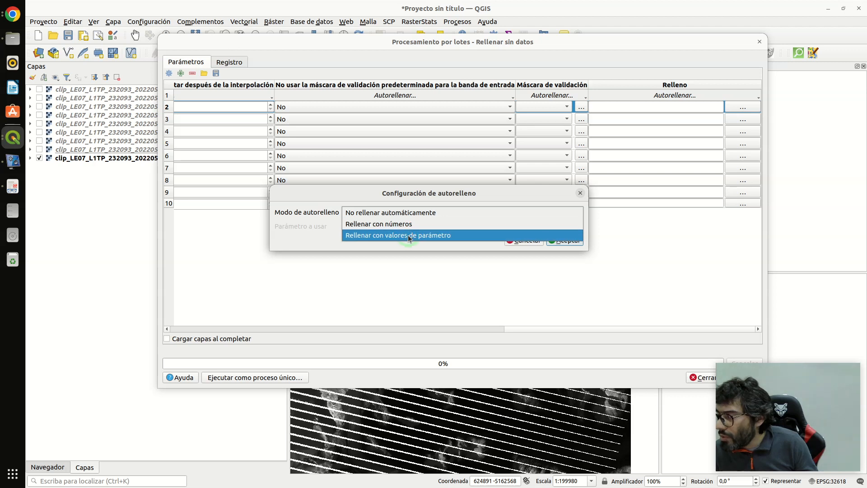
pyautogui.click(410, 236)
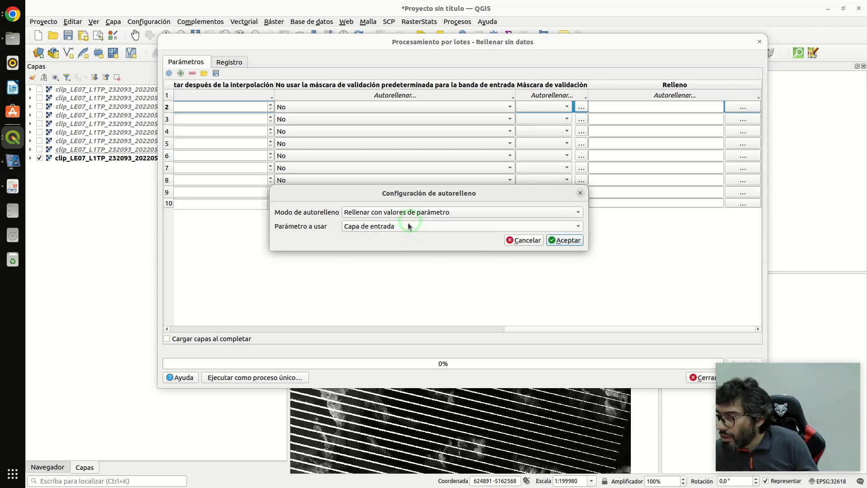
pyautogui.click(408, 226)
pyautogui.click(406, 228)
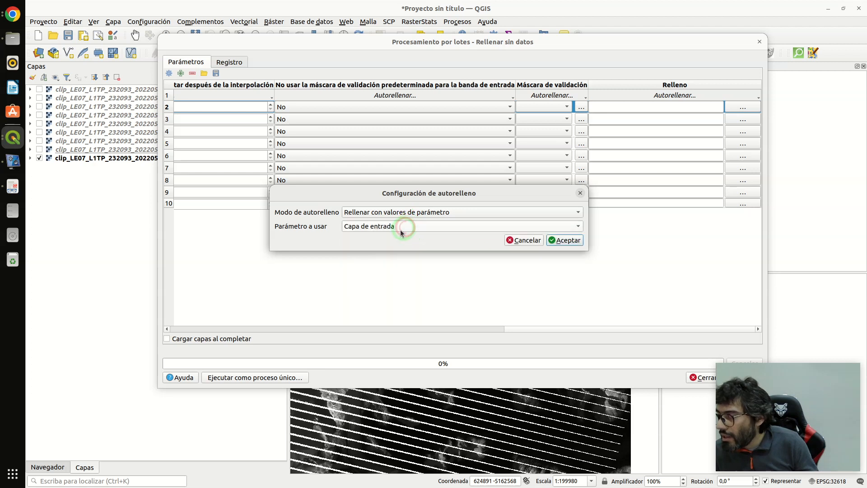
pyautogui.click(559, 248)
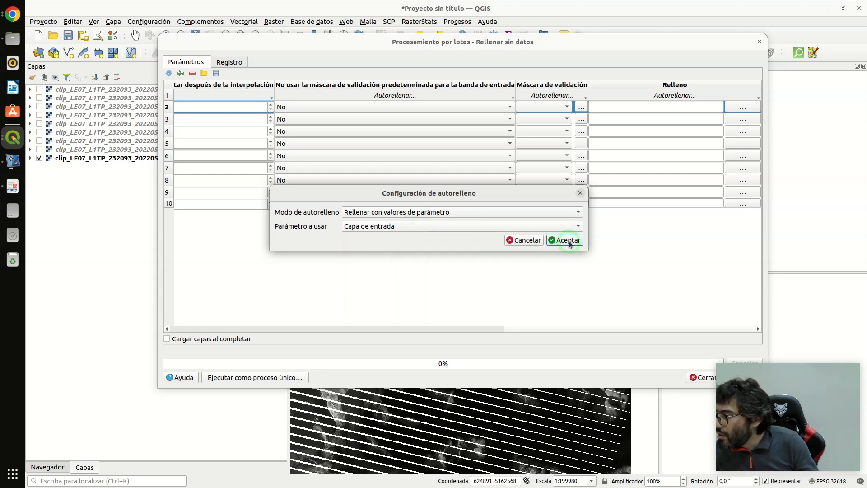
pyautogui.click(570, 244)
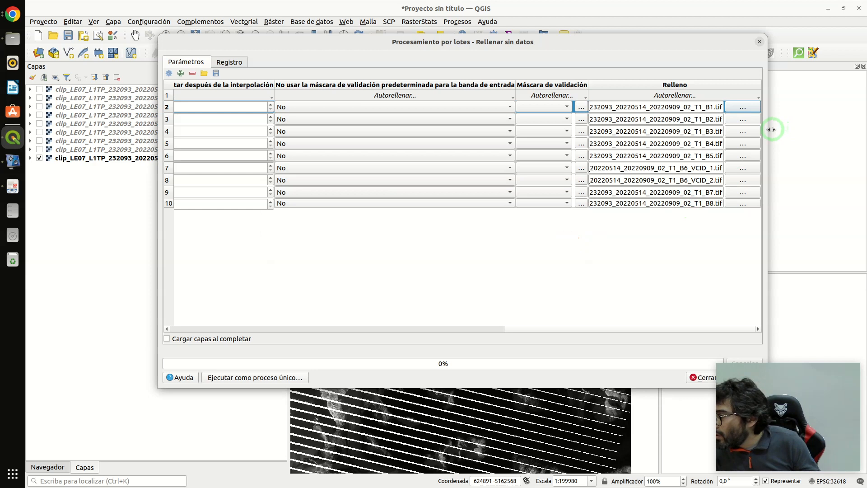
# - Widen the batch dialog and its Relleno column to check the output paths, and look over the column's autofill options
pyautogui.moveTo(770, 131); pyautogui.dragTo(836, 131)
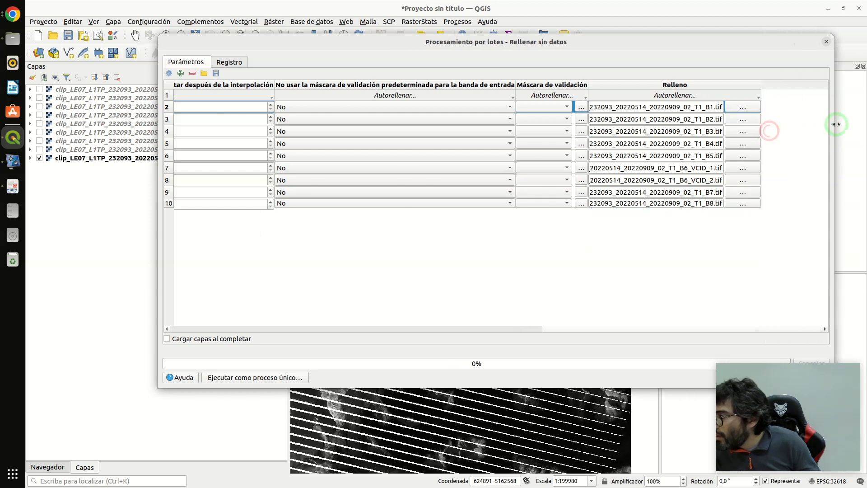
pyautogui.moveTo(685, 47); pyautogui.dragTo(575, 47)
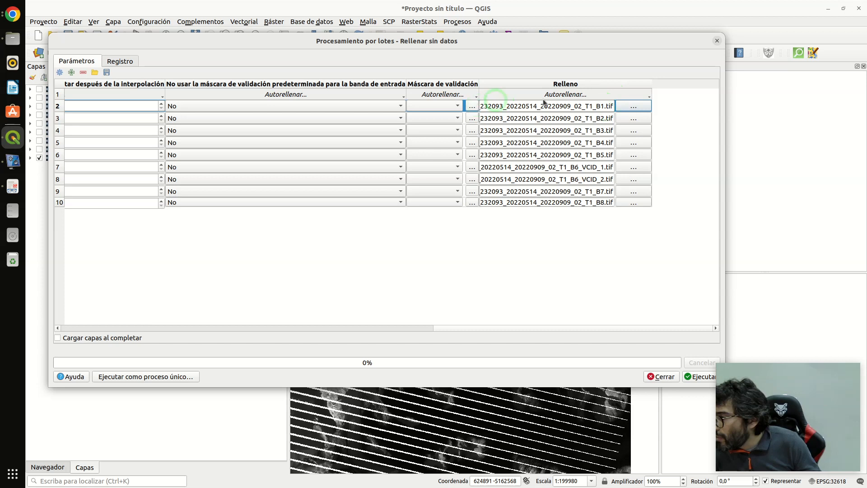
pyautogui.moveTo(652, 83); pyautogui.dragTo(806, 94)
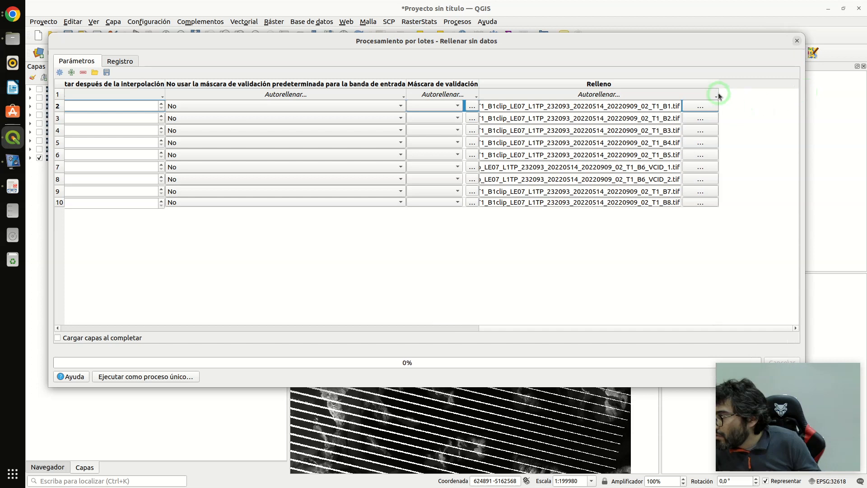
pyautogui.moveTo(718, 86); pyautogui.dragTo(681, 91)
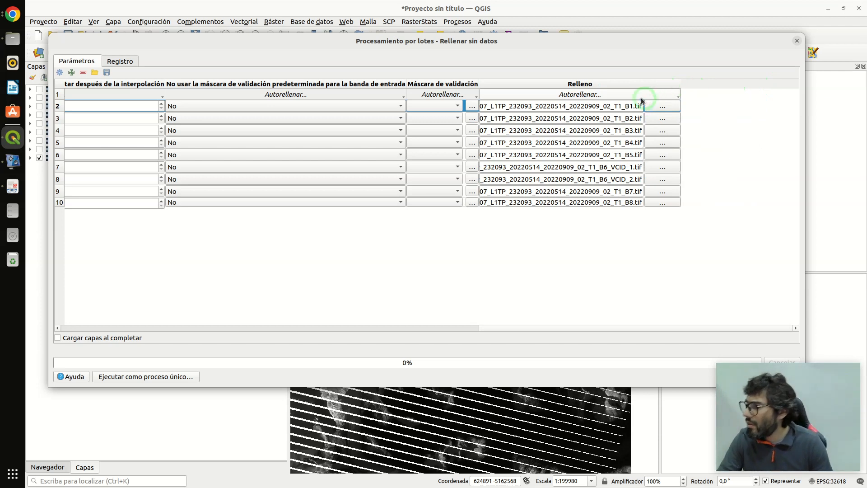
pyautogui.click(641, 97)
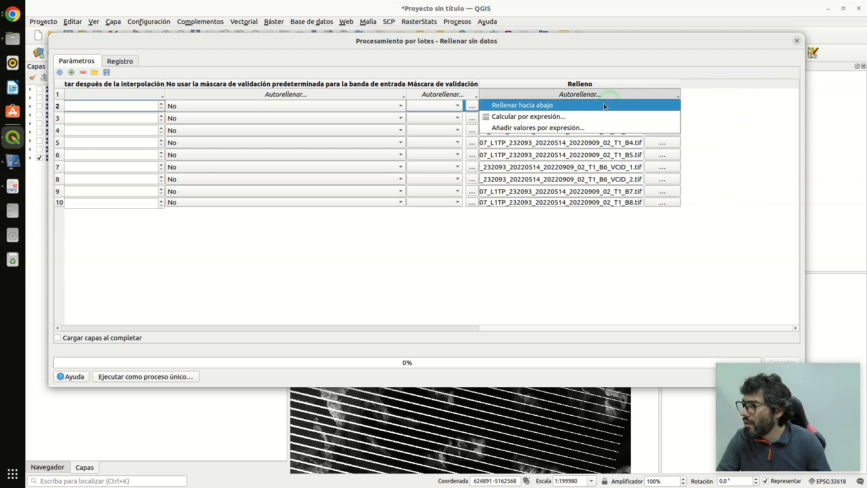
pyautogui.click(704, 103)
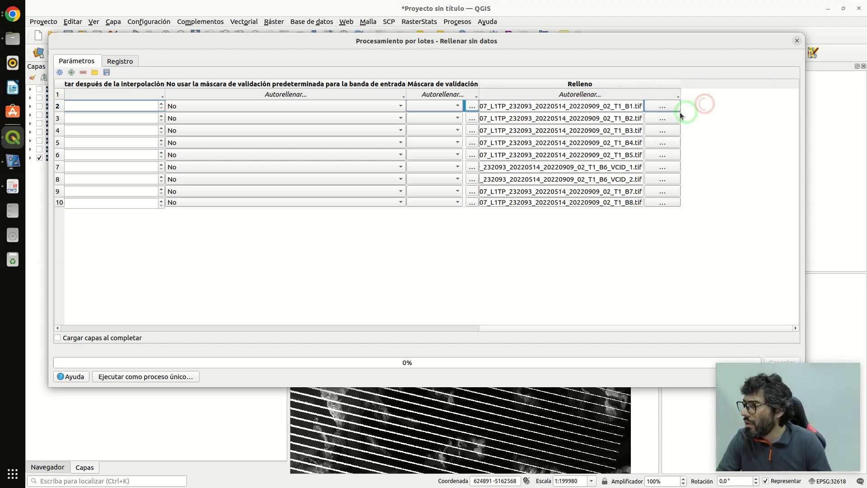
# - Set the first row's output in the rellenados folder to the name prefix rell_
pyautogui.click(654, 108)
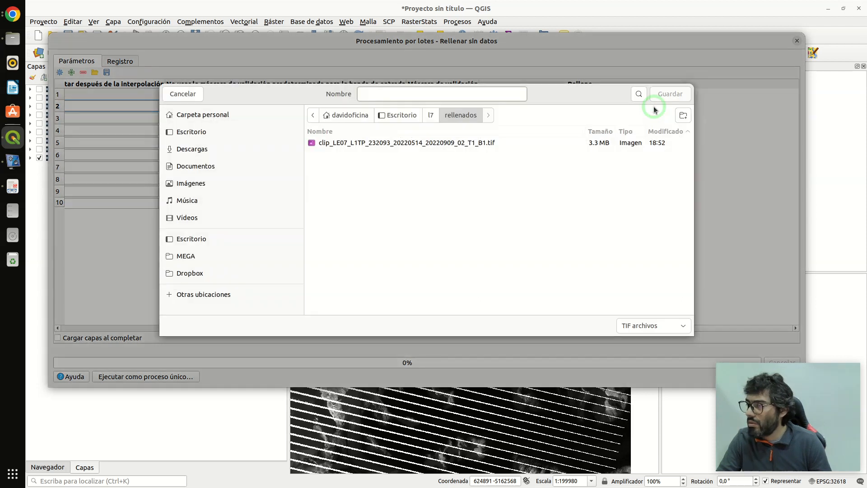
pyautogui.click(420, 174)
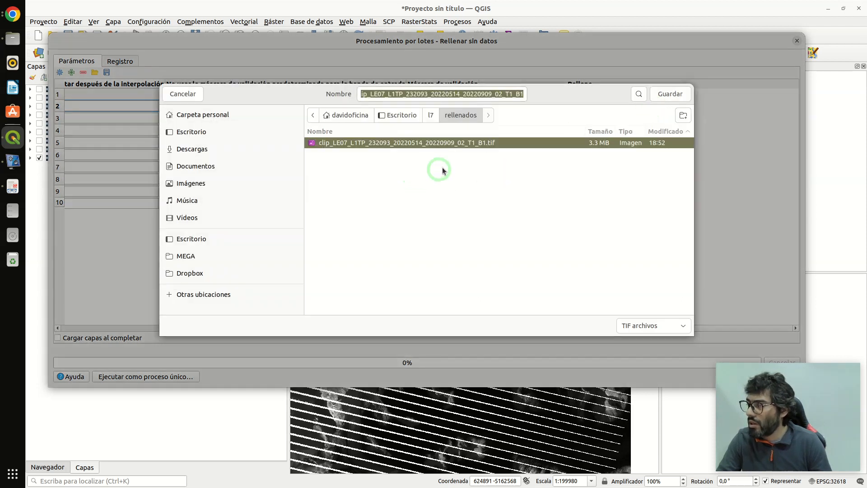
pyautogui.tripleClick(520, 93)
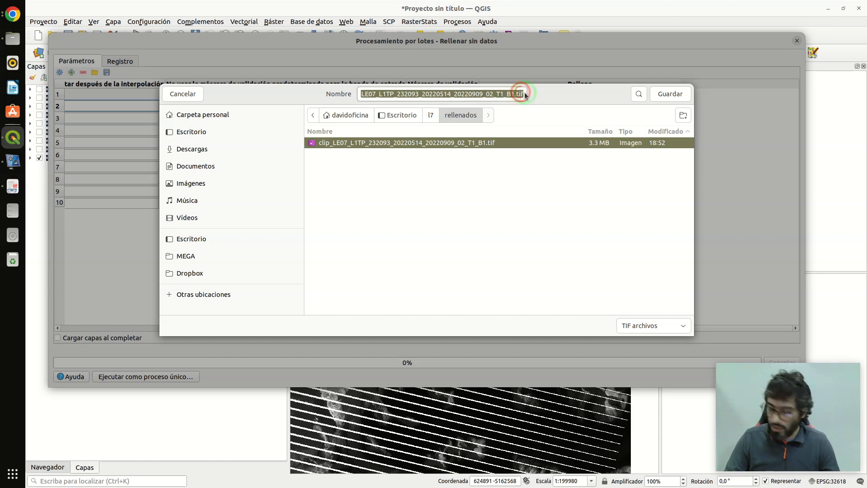
pyautogui.press('BackSpace')
pyautogui.write('rell_')
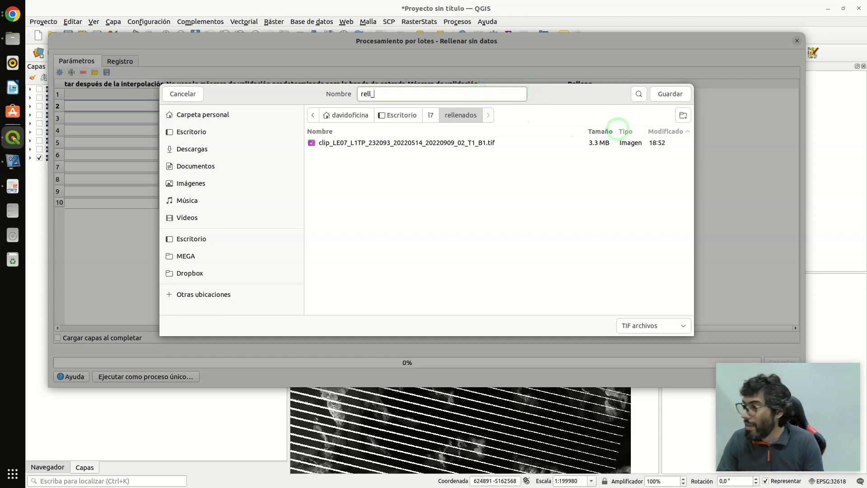
pyautogui.click(669, 95)
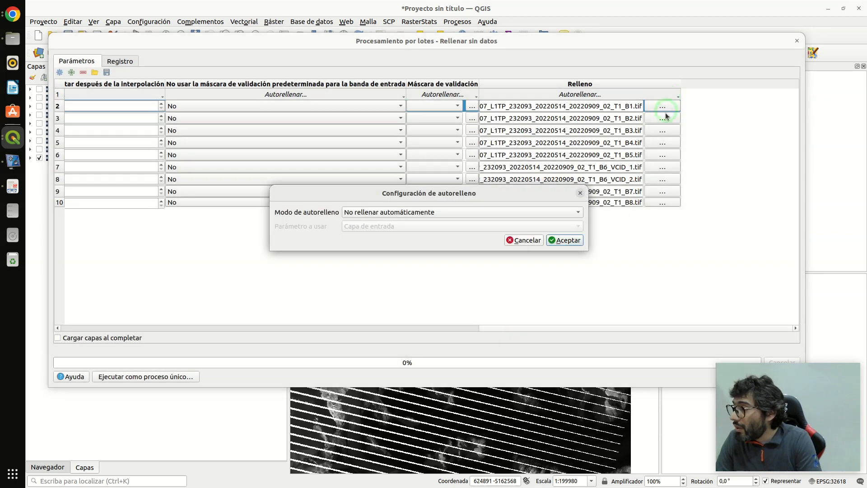
# - Autofill all rows' output names with the Capa de entrada parameter values, and widen the Relleno column to check the paths
pyautogui.click(426, 214)
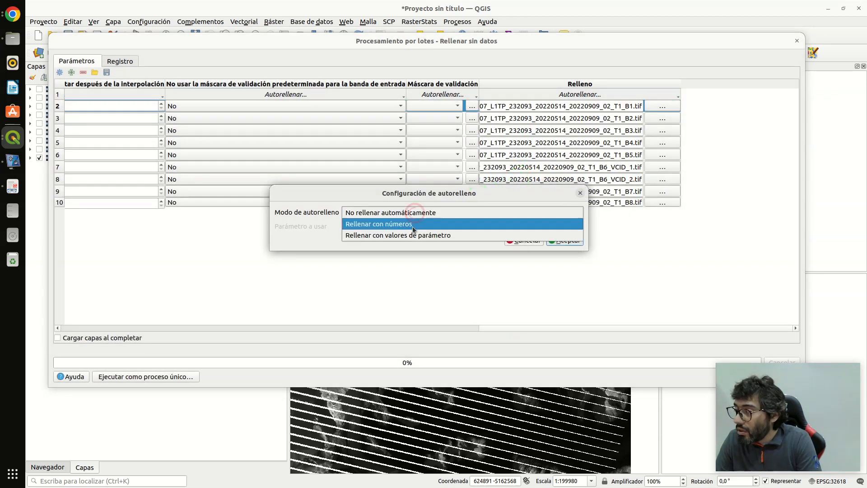
pyautogui.click(413, 236)
pyautogui.click(564, 240)
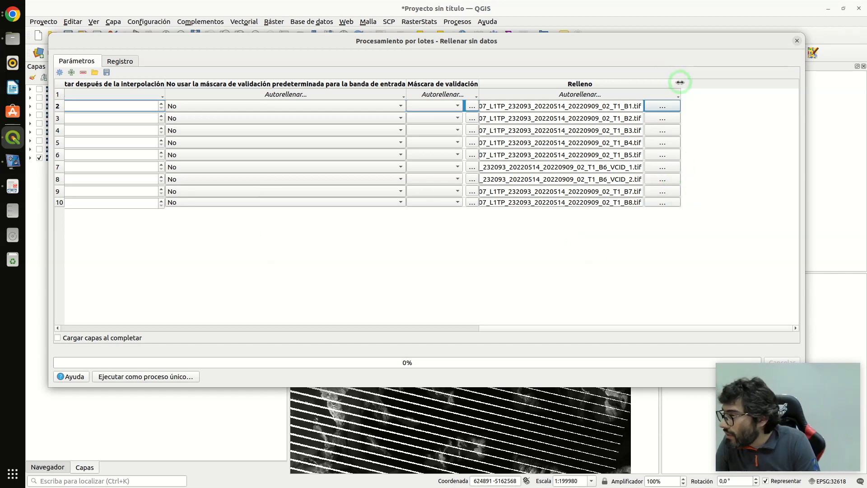
pyautogui.moveTo(680, 84); pyautogui.dragTo(755, 84)
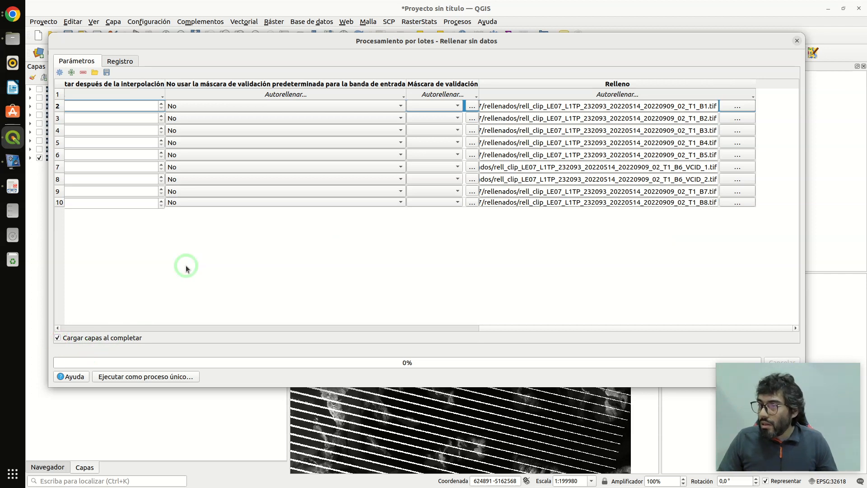
# - Run the batch no-data fill with layers loaded on completion (Cargar capas al completar), and close the batch dialog
pyautogui.moveTo(598, 34); pyautogui.dragTo(579, 8)
pyautogui.click(763, 350)
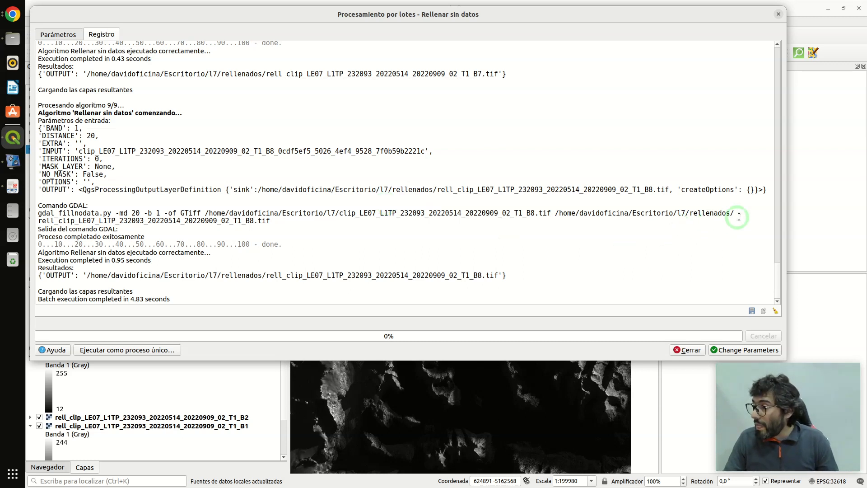
pyautogui.click(687, 350)
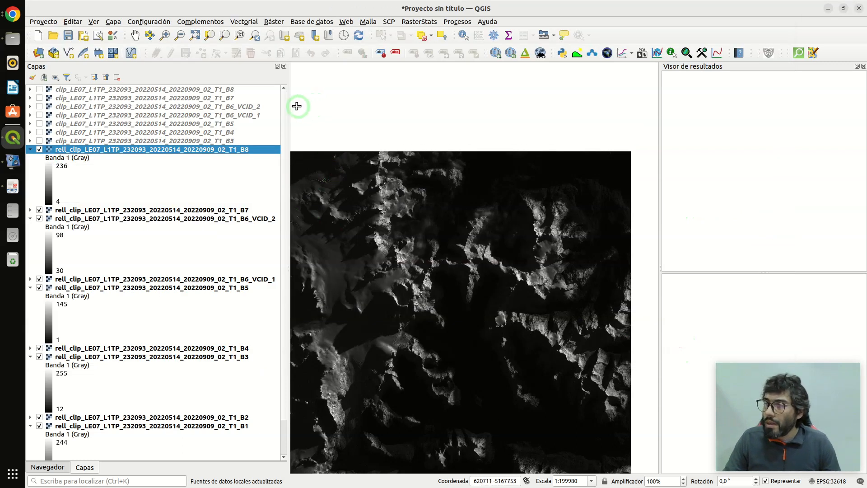
# - Collapse all layer legends, widen the layer list, and move the clip B1 and B2 layers above the rell_clip layers
pyautogui.click(106, 78)
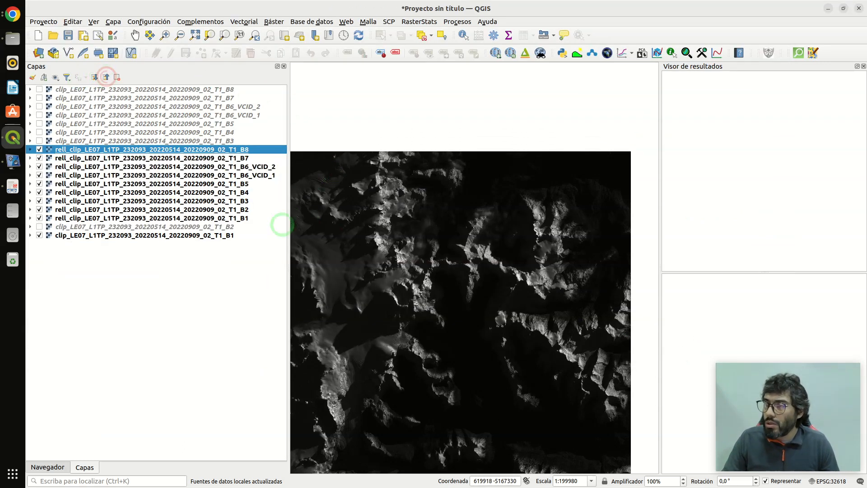
pyautogui.moveTo(288, 117); pyautogui.dragTo(298, 135)
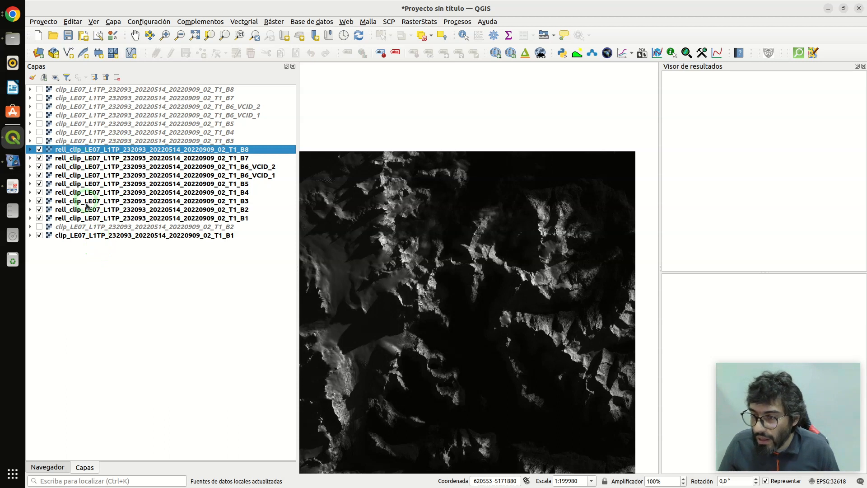
pyautogui.click(85, 229)
pyautogui.keyDown('shift'); pyautogui.click(85, 235); pyautogui.keyUp('shift')
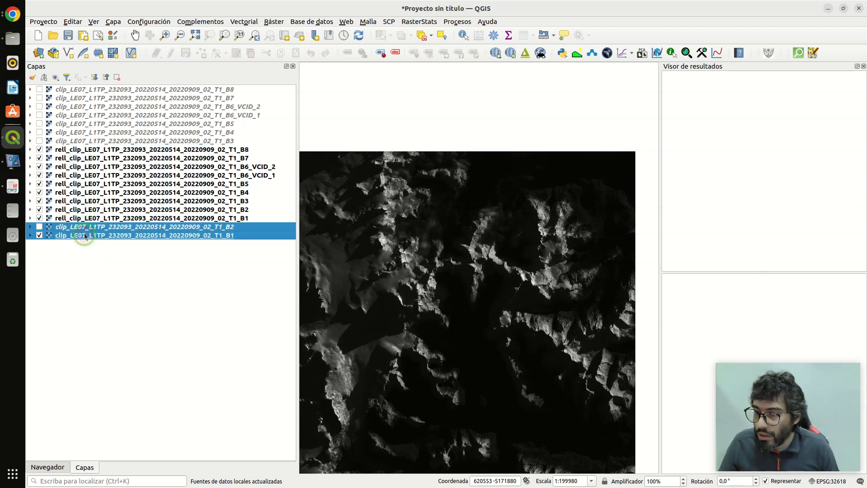
pyautogui.moveTo(87, 229); pyautogui.dragTo(116, 145)
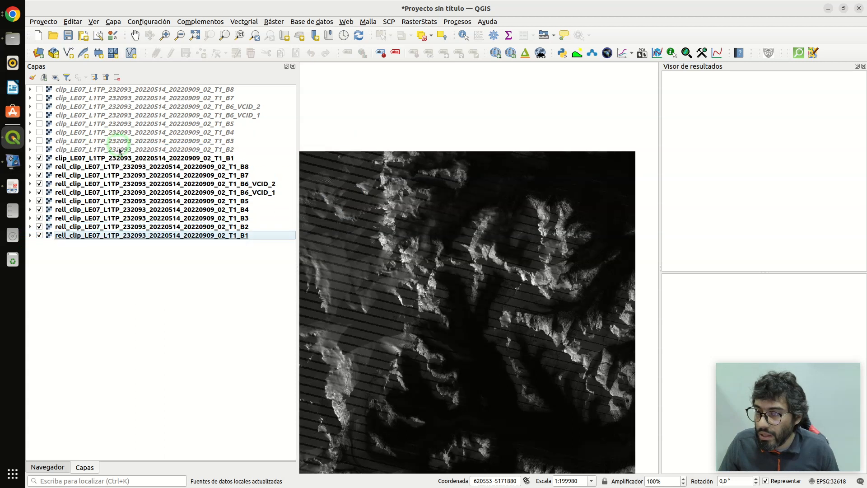
# - Select the rell_clip B8 layer and hide the striped clip B1 layer
pyautogui.click(165, 276)
pyautogui.moveTo(108, 236); pyautogui.dragTo(104, 189)
pyautogui.click(90, 167)
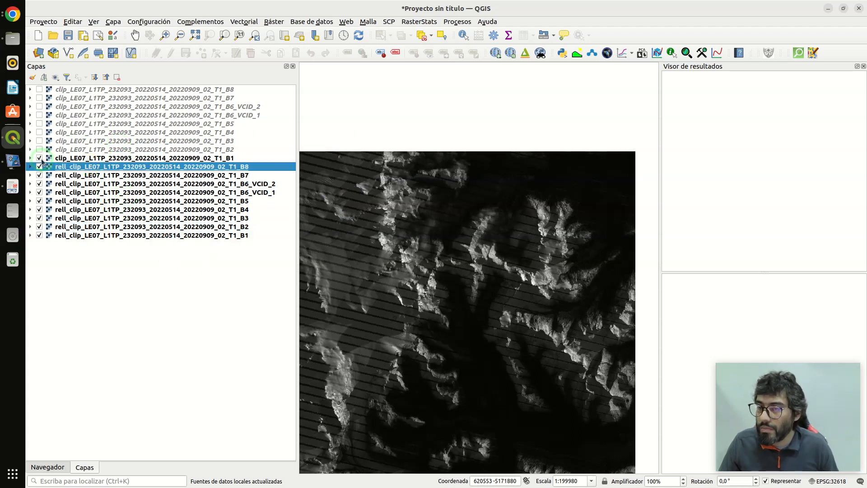
pyautogui.click(40, 158)
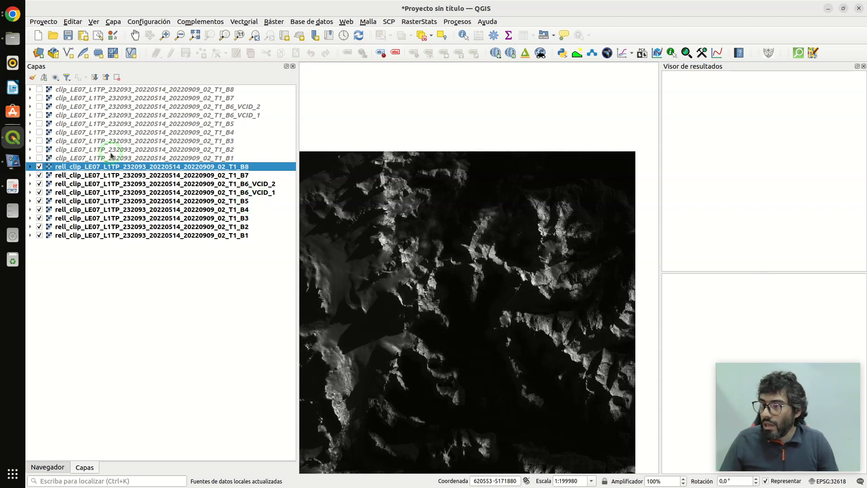
# - Hide all layers, view the clip B4 layer, and switch the view to its rell_clip B4 counterpart
pyautogui.click(55, 77)
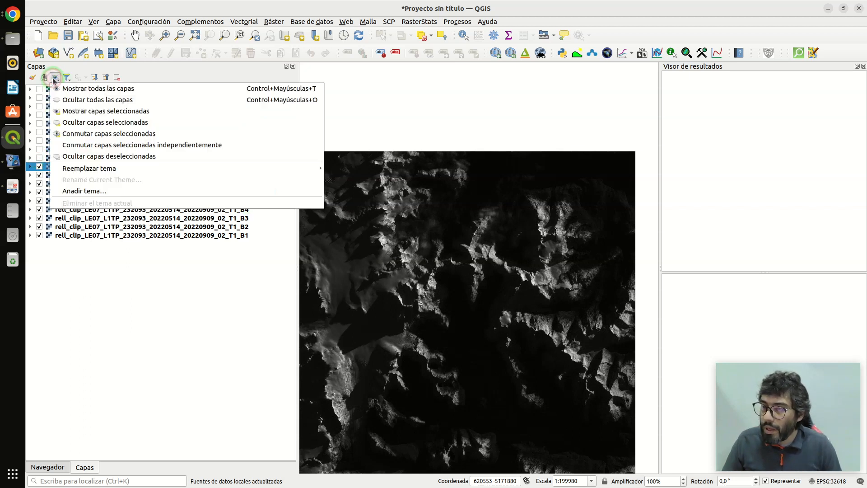
pyautogui.click(83, 102)
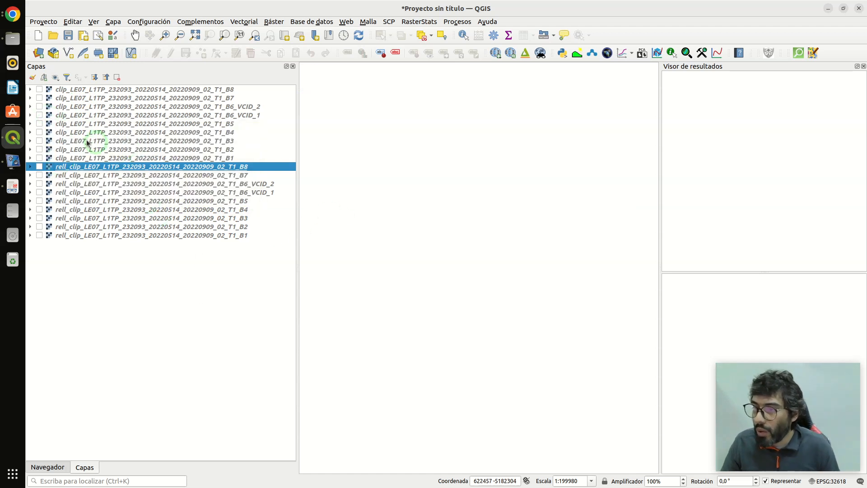
pyautogui.click(39, 133)
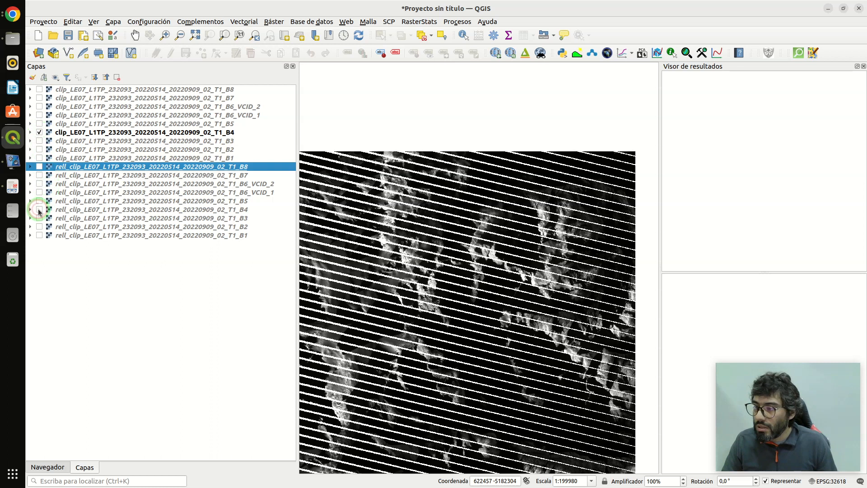
pyautogui.click(39, 210)
pyautogui.click(40, 132)
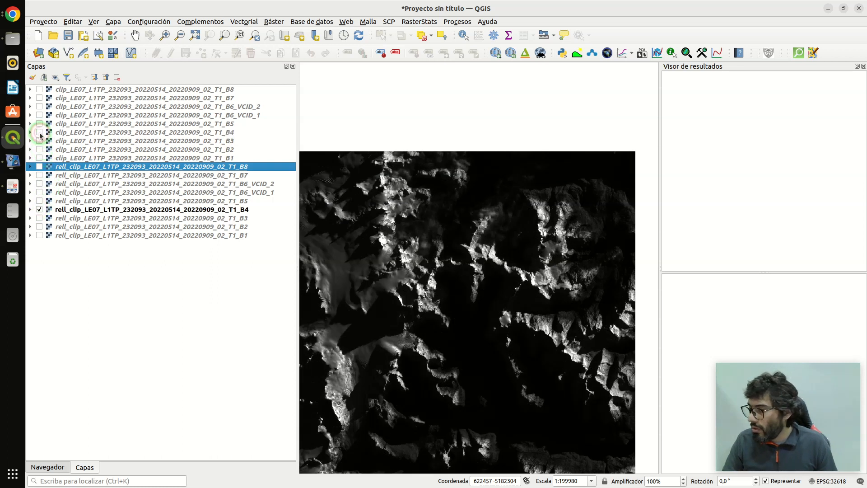
# - Compare the clip B4 and rell_clip B4 layers by alternating their visibility, and leave both hidden
pyautogui.click(39, 133)
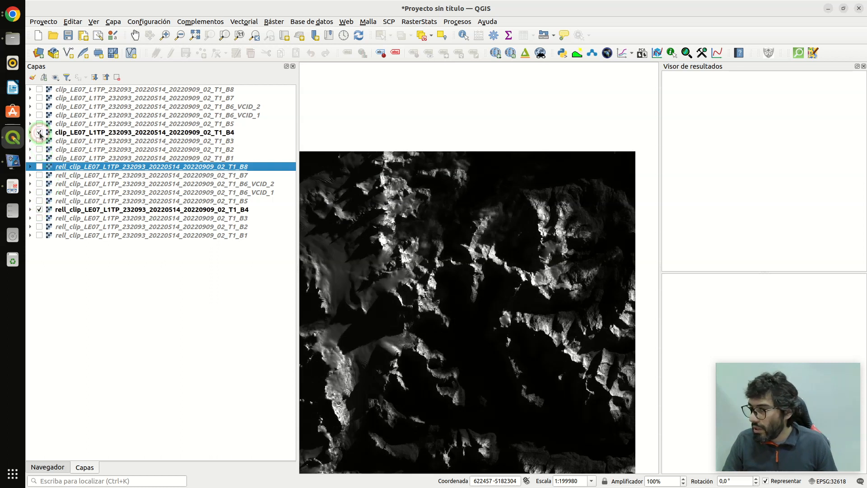
pyautogui.click(40, 210)
pyautogui.click(40, 210)
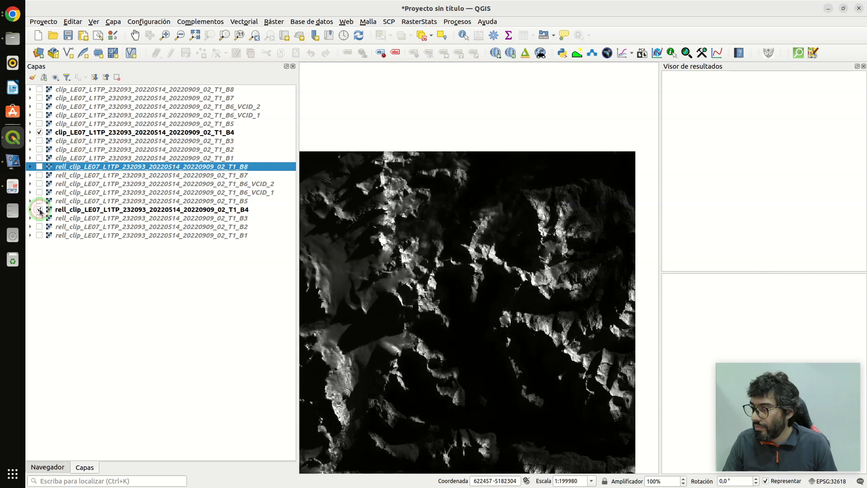
pyautogui.click(39, 133)
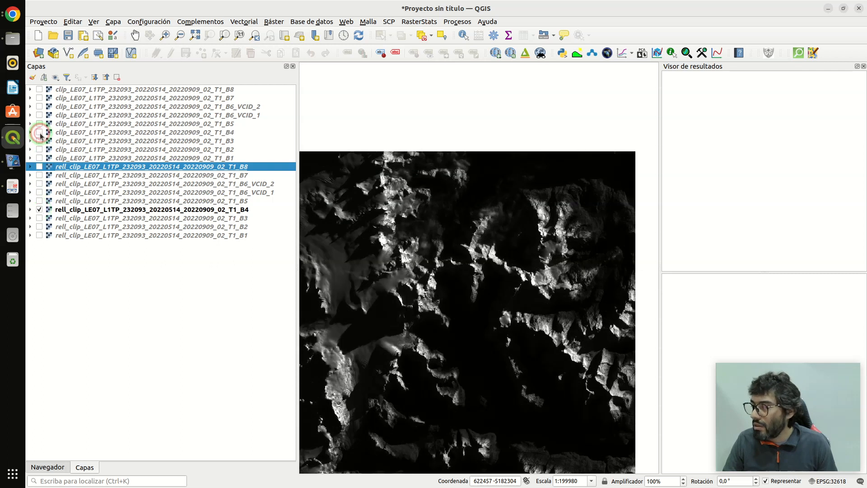
pyautogui.click(39, 133)
pyautogui.click(40, 133)
pyautogui.click(39, 133)
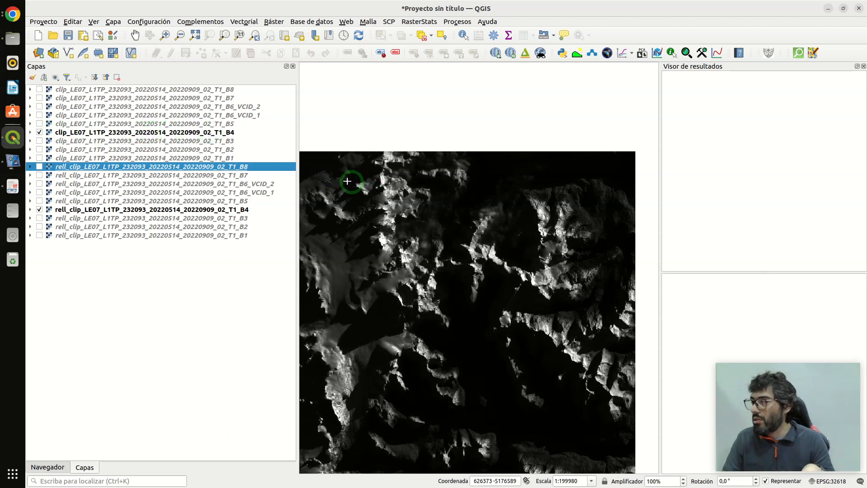
pyautogui.click(40, 209)
pyautogui.click(40, 210)
pyautogui.click(39, 210)
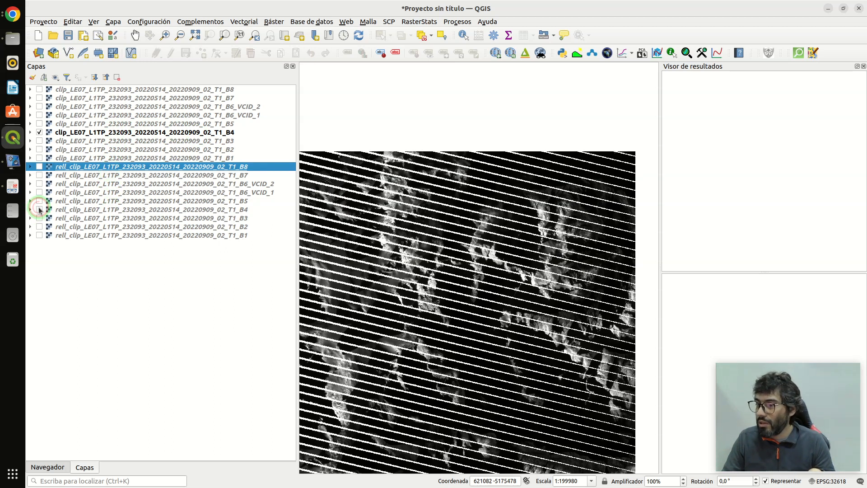
pyautogui.click(39, 210)
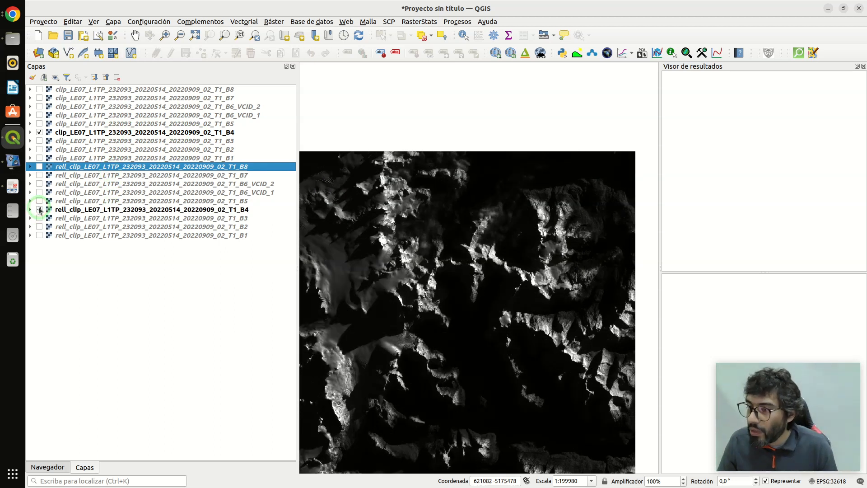
pyautogui.click(39, 210)
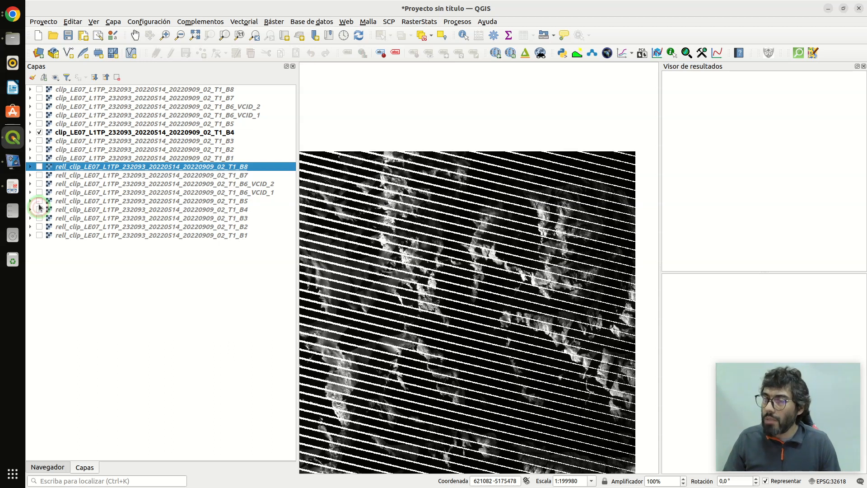
pyautogui.click(39, 132)
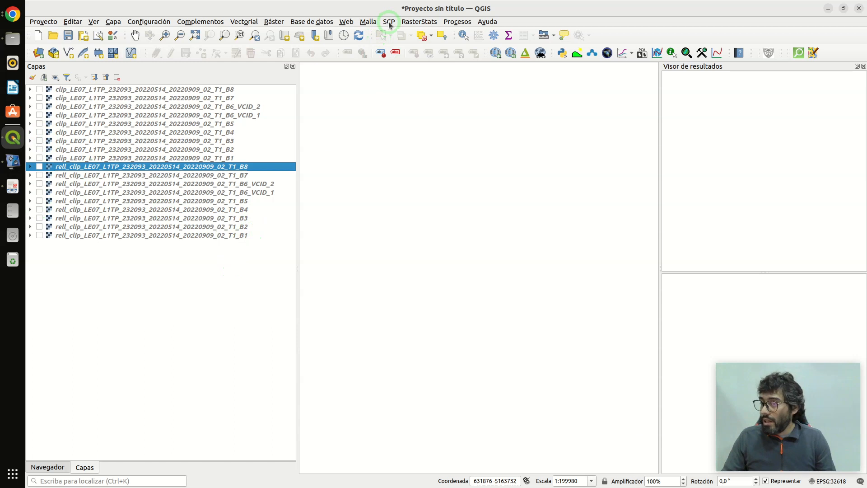
# - Remove all clip and rell_clip layers from the project
pyautogui.click(152, 89)
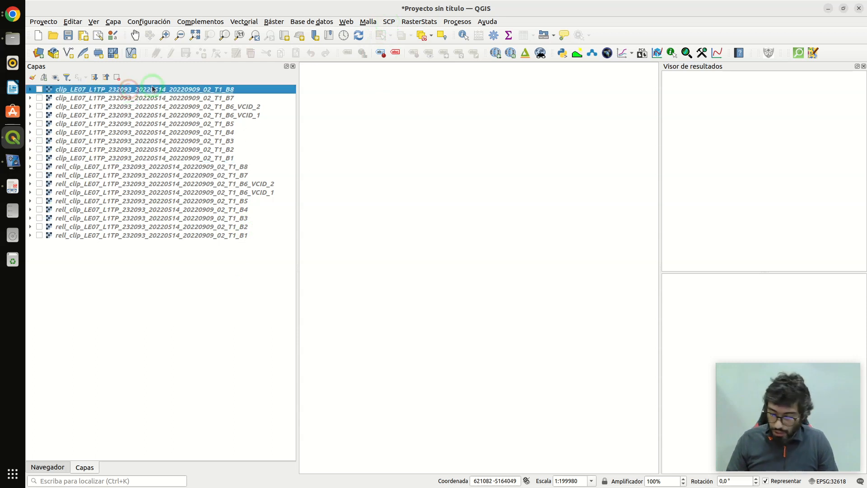
pyautogui.hotkey('shift', 'Down')
pyautogui.hotkey('shift', 'Down')
pyautogui.hotkey('shift', 'Down')
pyautogui.hotkey('shift', 'Down')
pyautogui.hotkey('shift', 'Down')
pyautogui.hotkey('shift', 'Down')
pyautogui.hotkey('shift', 'Down')
pyautogui.hotkey('shift', 'Down')
pyautogui.hotkey('shift', 'Down')
pyautogui.hotkey('shift', 'Down')
pyautogui.hotkey('shift', 'Down')
pyautogui.hotkey('shift', 'Down')
pyautogui.hotkey('shift', 'Down')
pyautogui.hotkey('shift', 'Down')
pyautogui.hotkey('shift', 'Down')
pyautogui.hotkey('shift', 'Down')
pyautogui.click(117, 78)
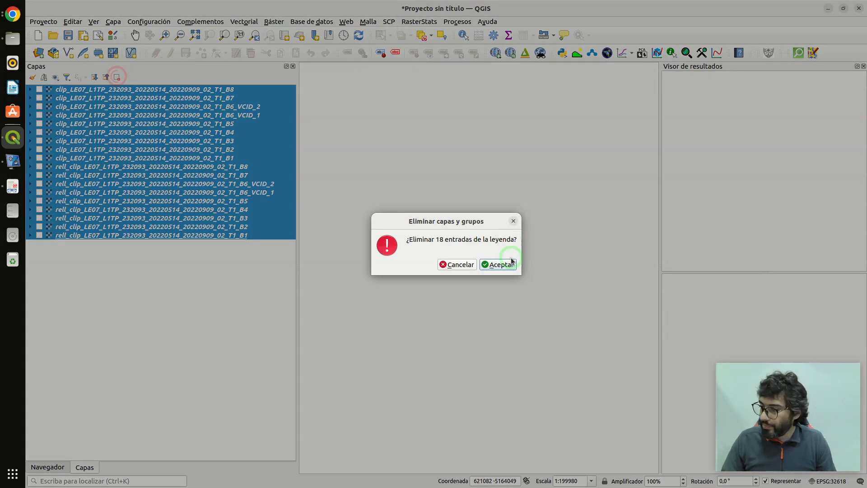
pyautogui.click(502, 264)
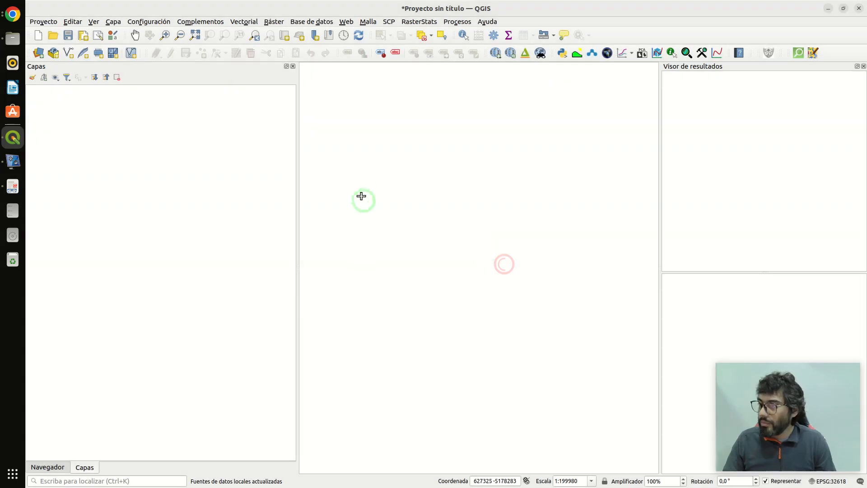
# - Open the Landsat preprocessing tool of the Semi-Automatic Classification Plugin (SCP)
pyautogui.click(389, 21)
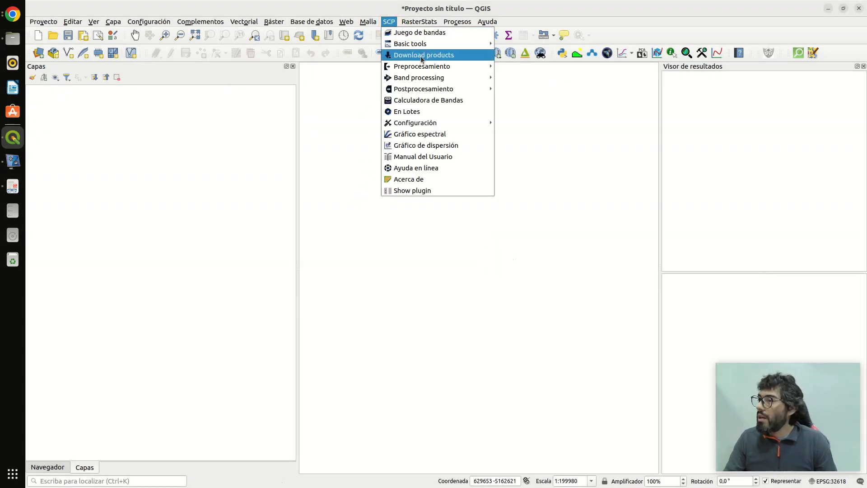
pyautogui.moveTo(446, 67)
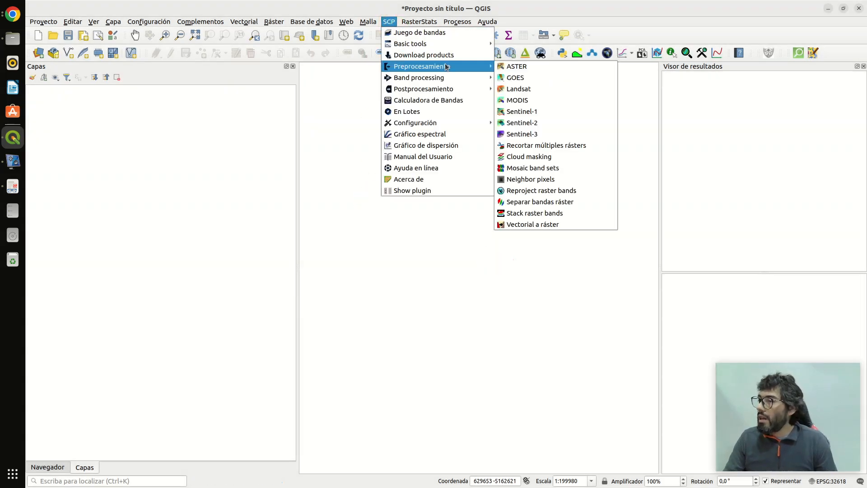
pyautogui.click(541, 89)
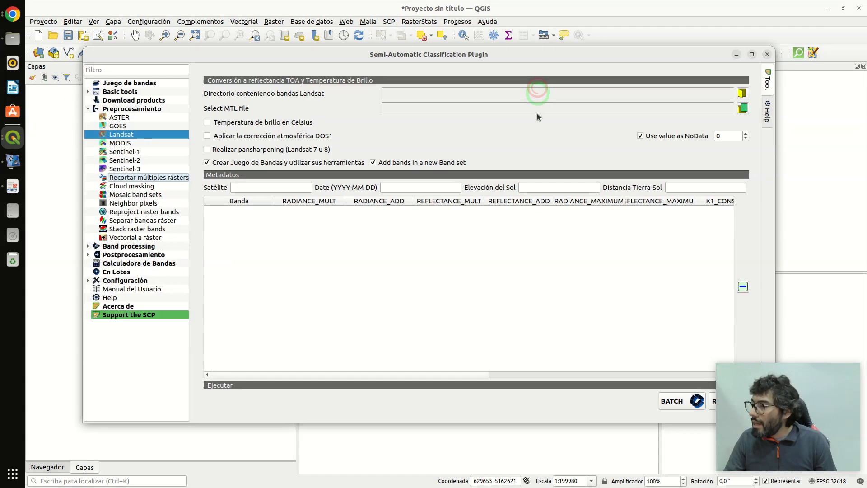
pyautogui.click(743, 94)
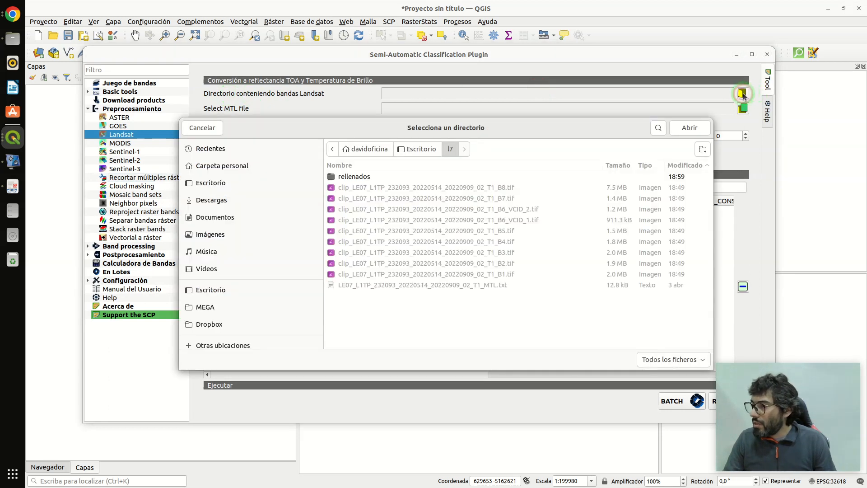
pyautogui.click(353, 178)
pyautogui.doubleClick(353, 177)
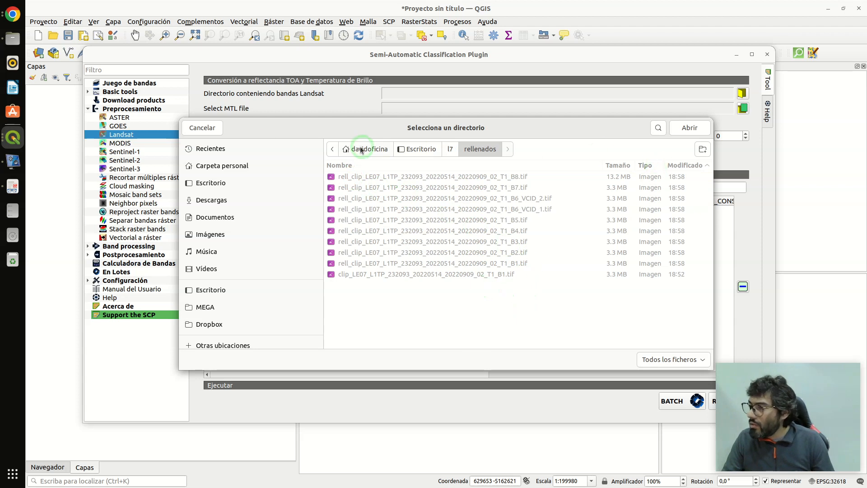
pyautogui.click(205, 128)
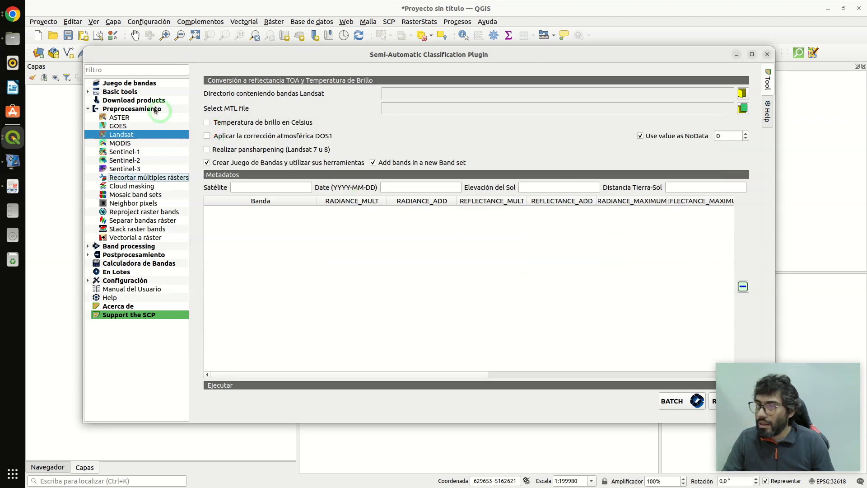
# - Switch to the file manager and delete the leftover clip_LE07_L1TP_232093_20220514_20220909_02_T1_B1.tif from the rellenados folder
pyautogui.click(13, 38)
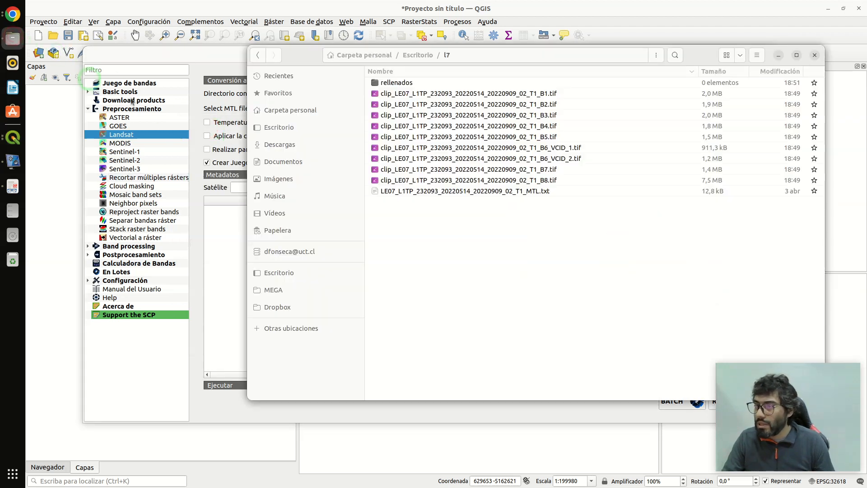
pyautogui.click(408, 84)
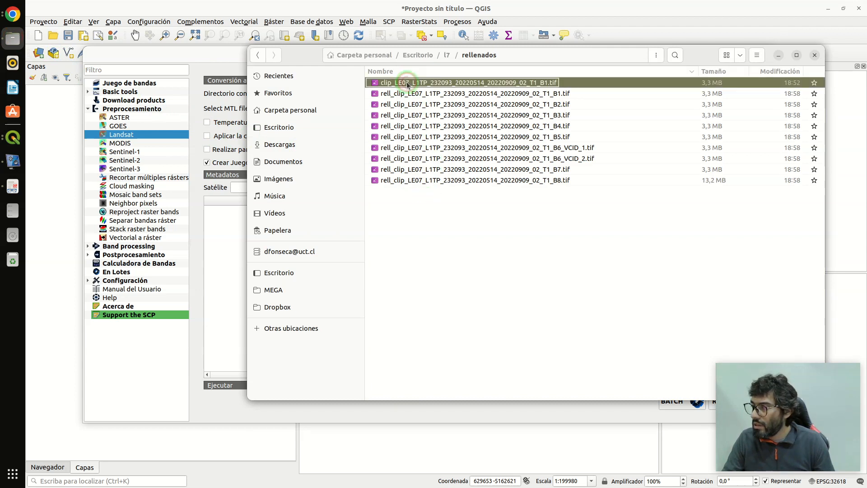
pyautogui.press('Delete')
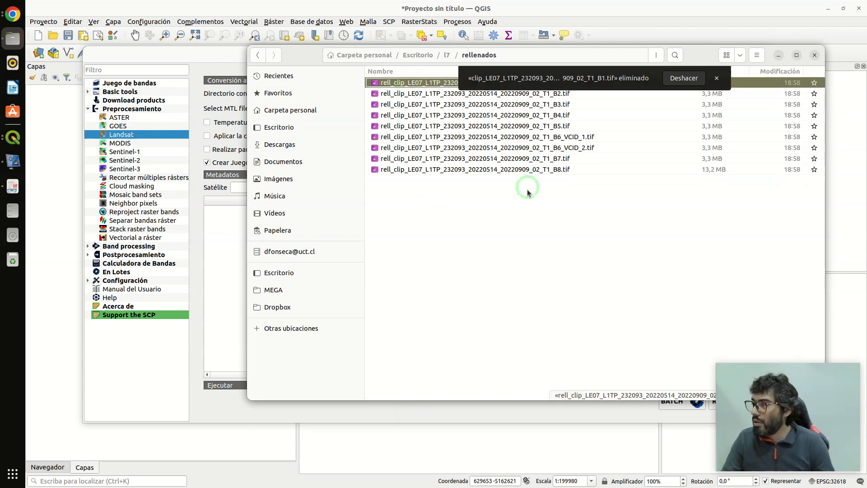
pyautogui.click(778, 55)
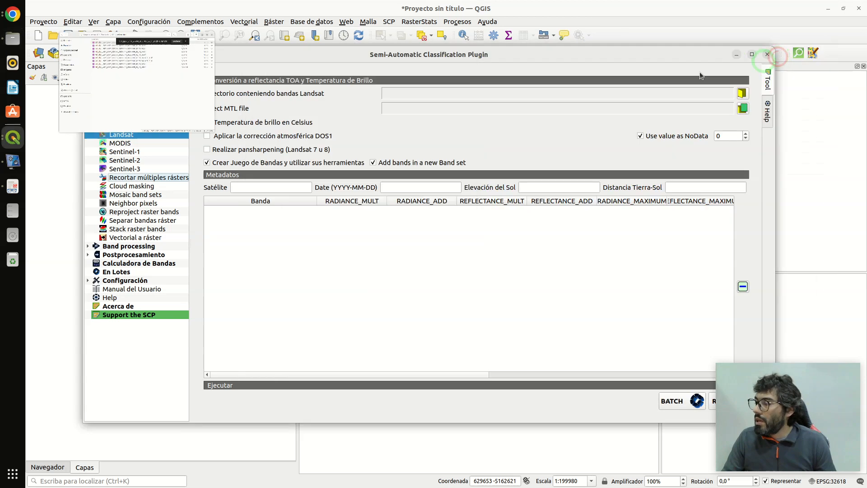
# - Set the directory containing the Landsat bands to the rellenados folder inside l7
pyautogui.click(743, 94)
pyautogui.click(448, 149)
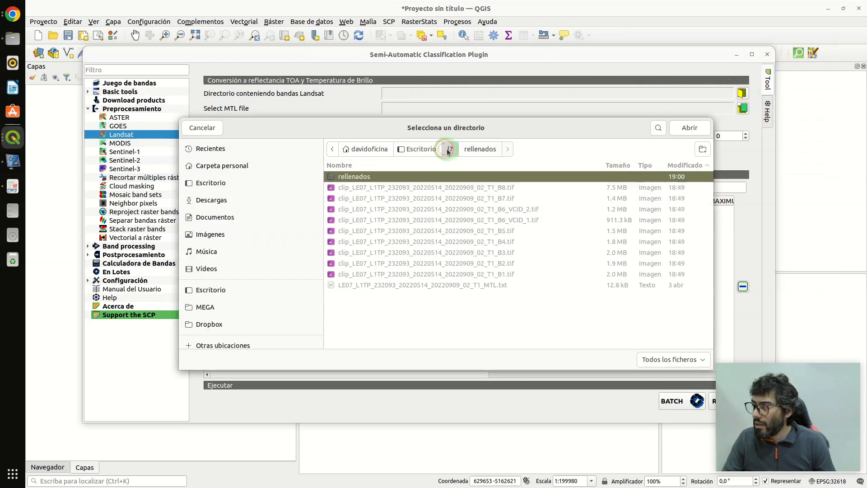
pyautogui.doubleClick(368, 177)
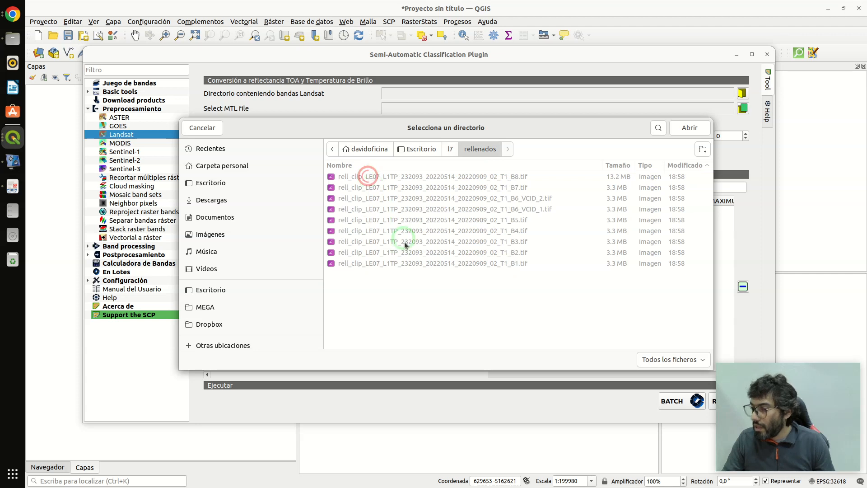
pyautogui.click(690, 127)
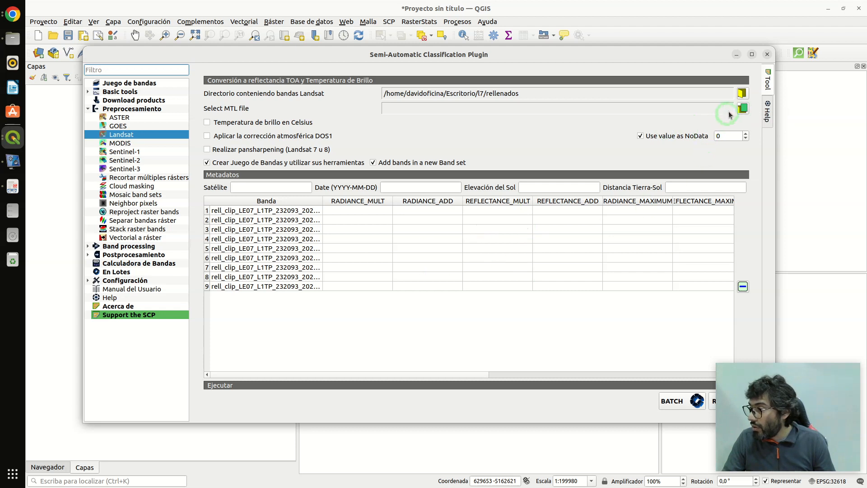
# - Load LE07_L1TP_232093_20220514_20220909_02_T1_MTL.txt from the l7 folder as the MTL file
pyautogui.click(742, 109)
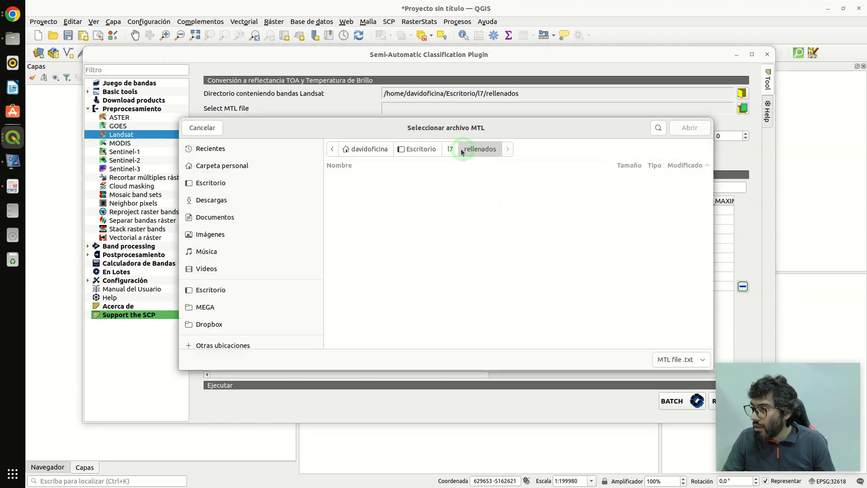
pyautogui.click(452, 149)
pyautogui.click(421, 187)
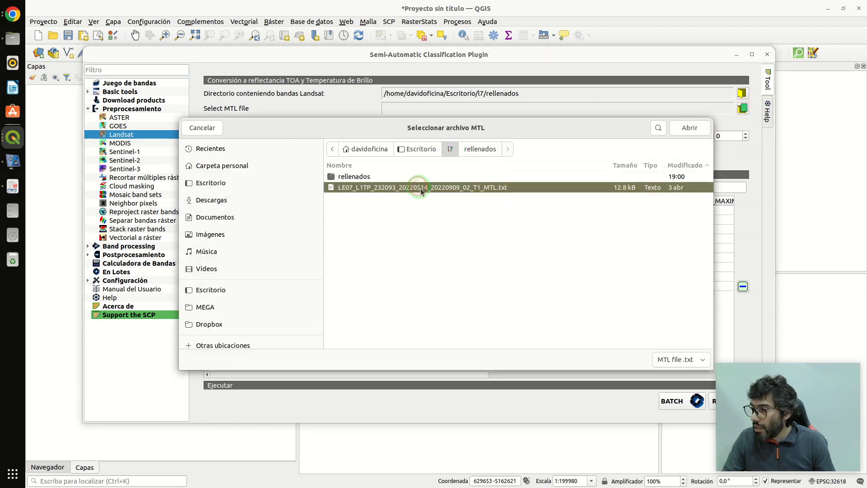
pyautogui.click(690, 128)
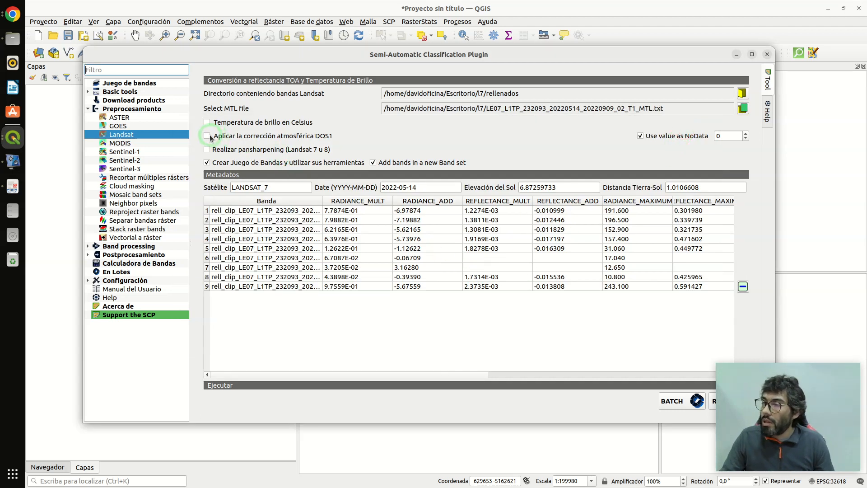
# - Enable DOS1 atmospheric correction and pansharpening, disable band set creation, and widen the Banda column to show the full file names
pyautogui.click(209, 137)
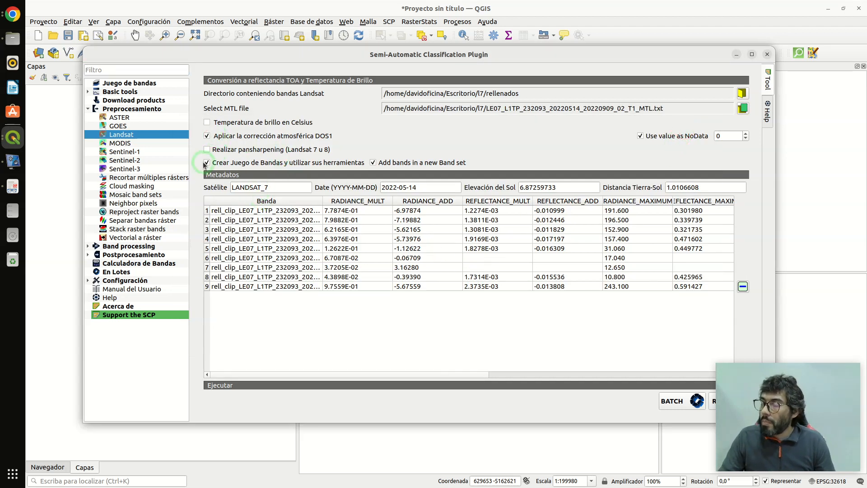
pyautogui.click(206, 163)
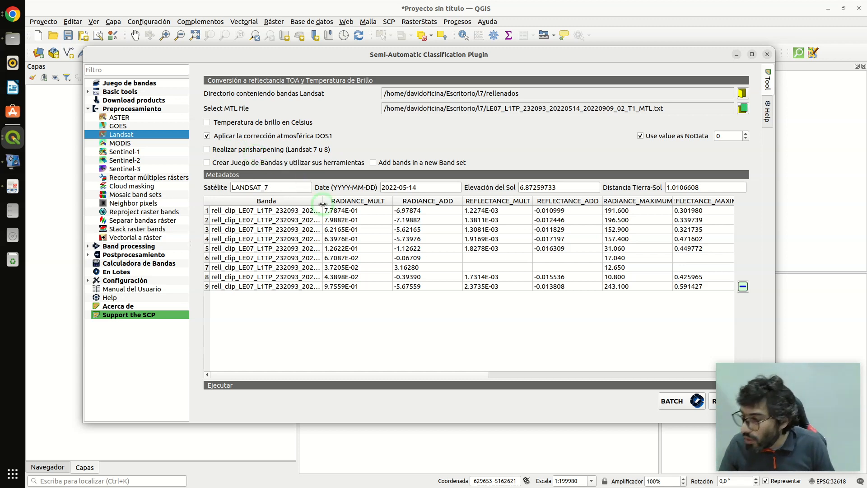
pyautogui.moveTo(322, 201); pyautogui.dragTo(445, 201)
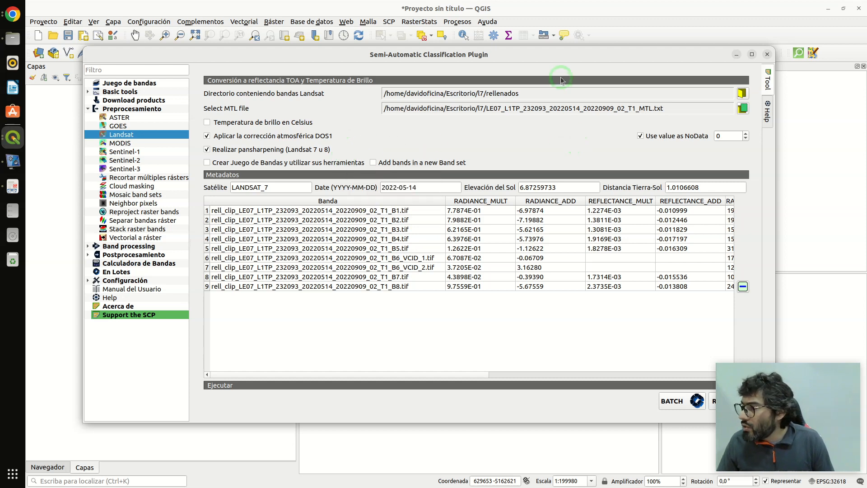
pyautogui.moveTo(564, 58); pyautogui.dragTo(518, 29)
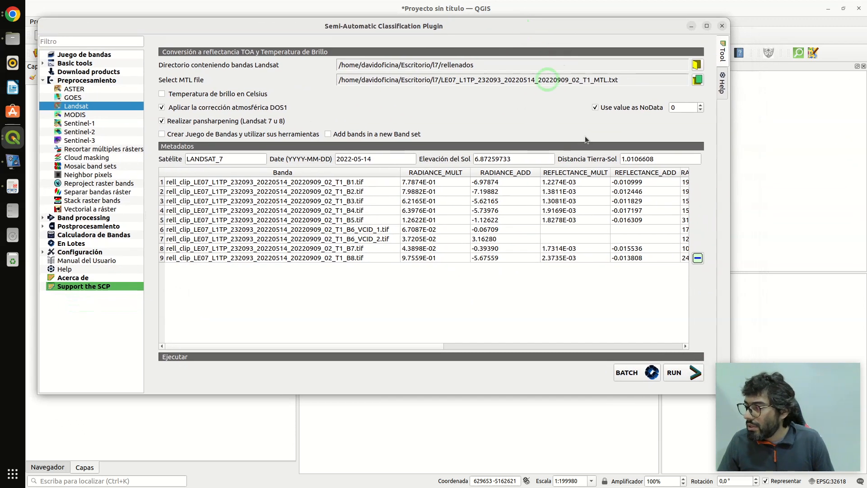
# - Run the Landsat reflectance conversion, saving the output to a new folder named scp inside rellenados
pyautogui.click(678, 375)
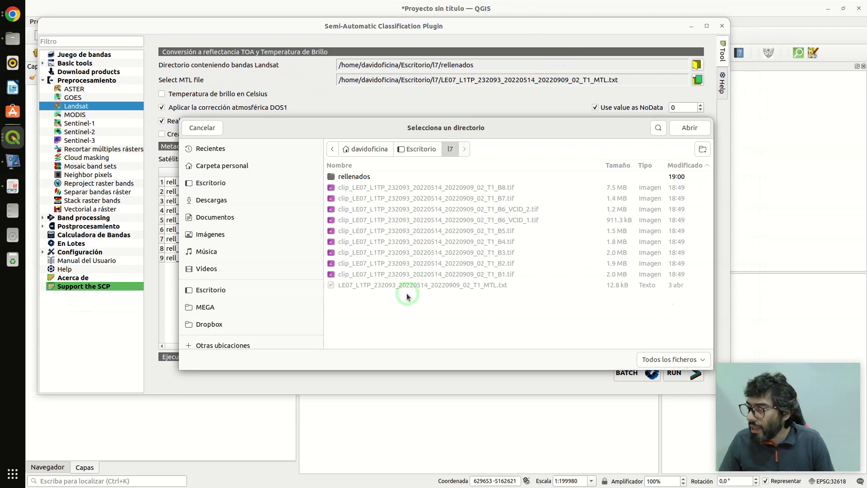
pyautogui.doubleClick(344, 177)
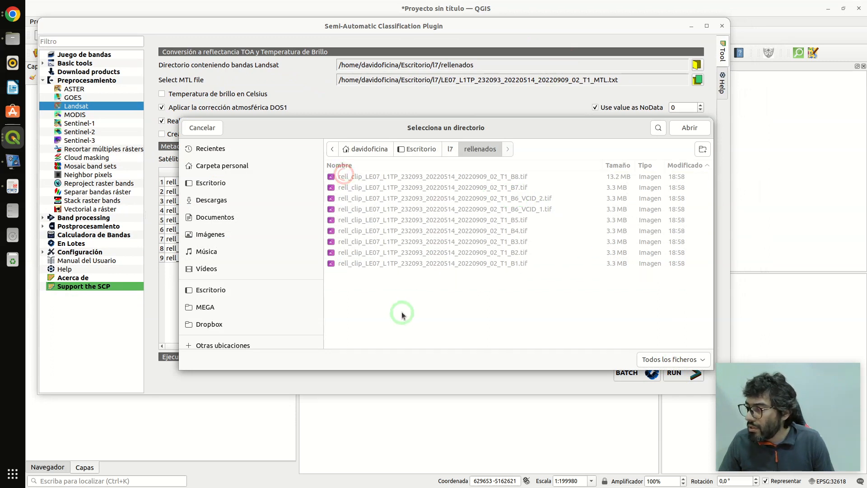
pyautogui.click(703, 149)
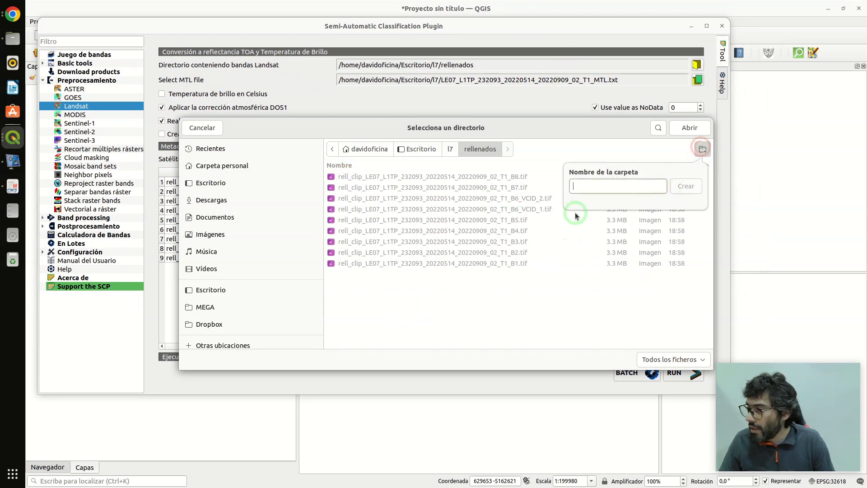
pyautogui.write('scp')
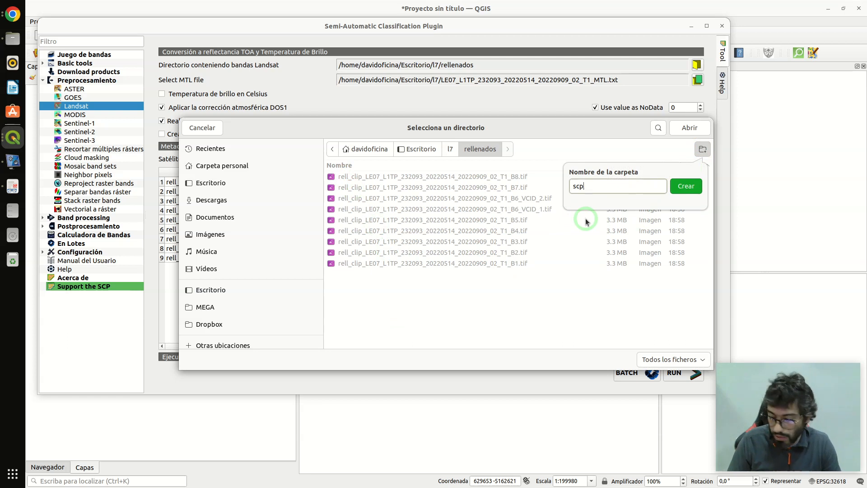
pyautogui.press('Return')
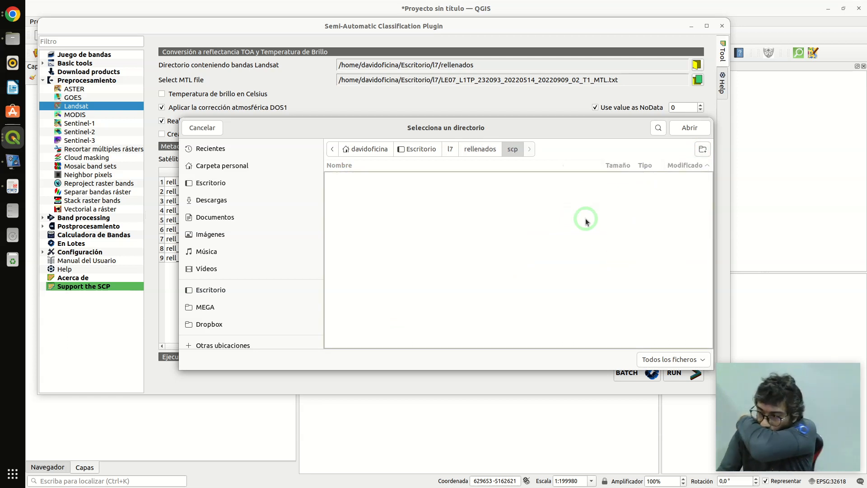
pyautogui.click(685, 128)
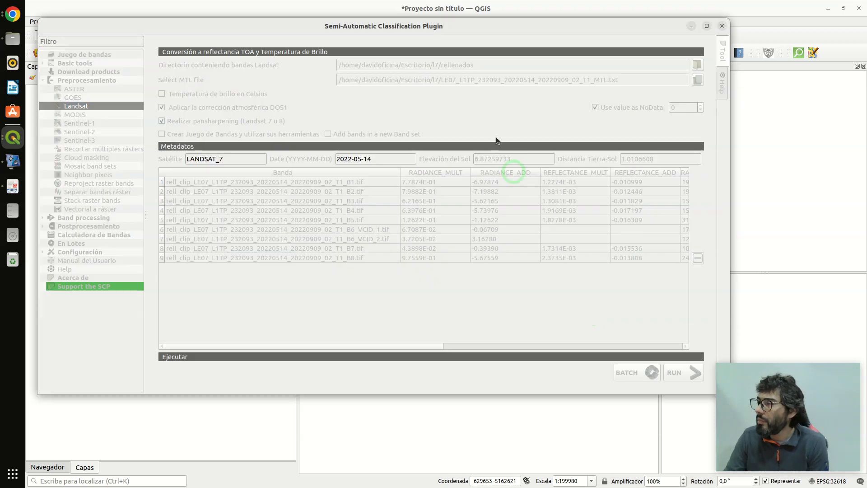
# - Switch to the file manager and open the scp folder inside rellenados to check the converted bands
pyautogui.click(13, 39)
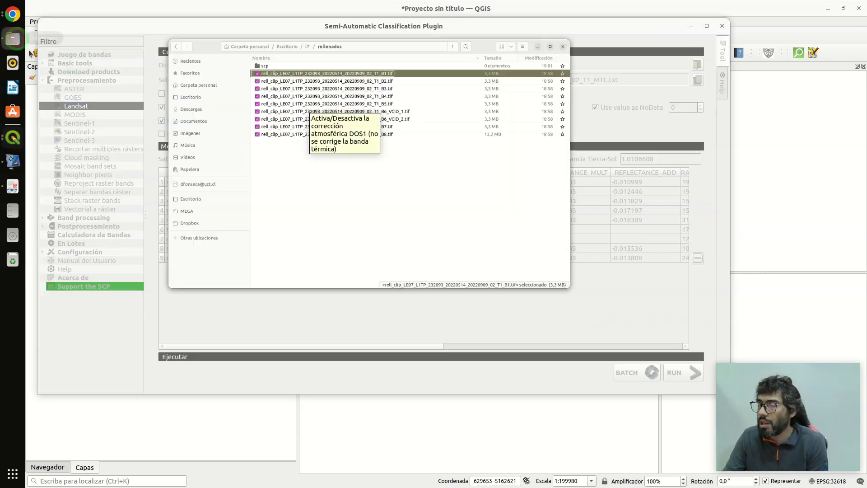
pyautogui.doubleClick(388, 84)
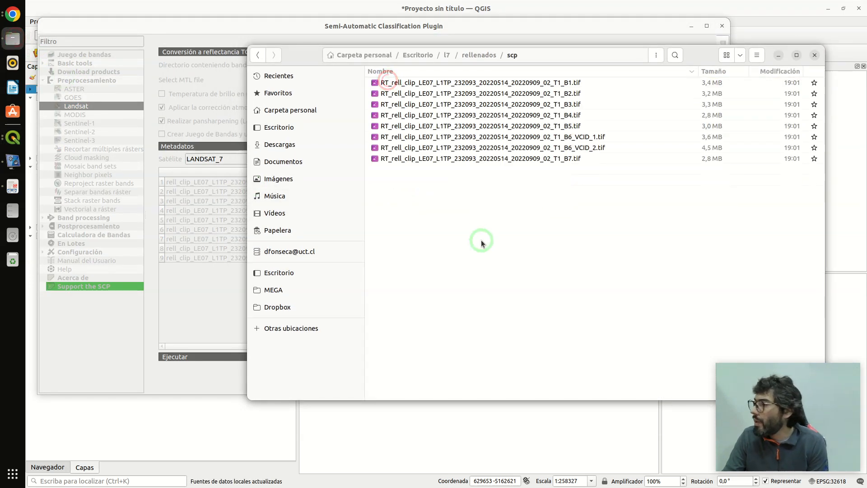
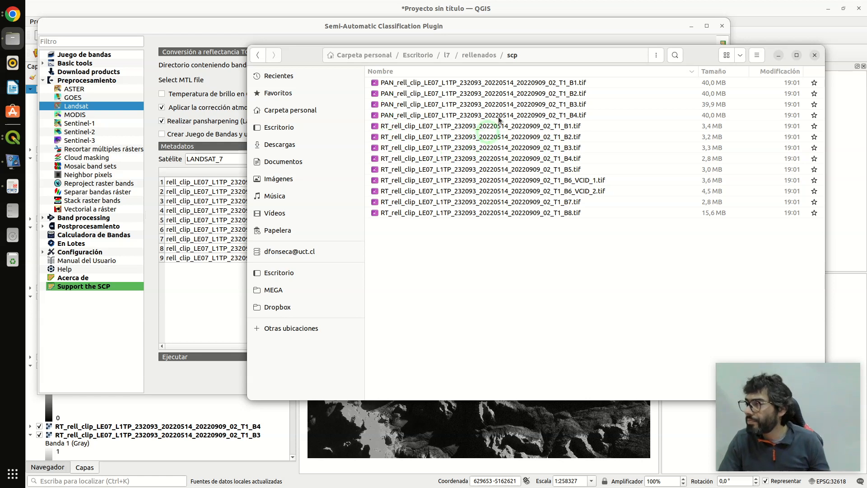
# - Compare the file sizes of the pansharpened and RT versions of band 3 in the scp folder
pyautogui.click(778, 55)
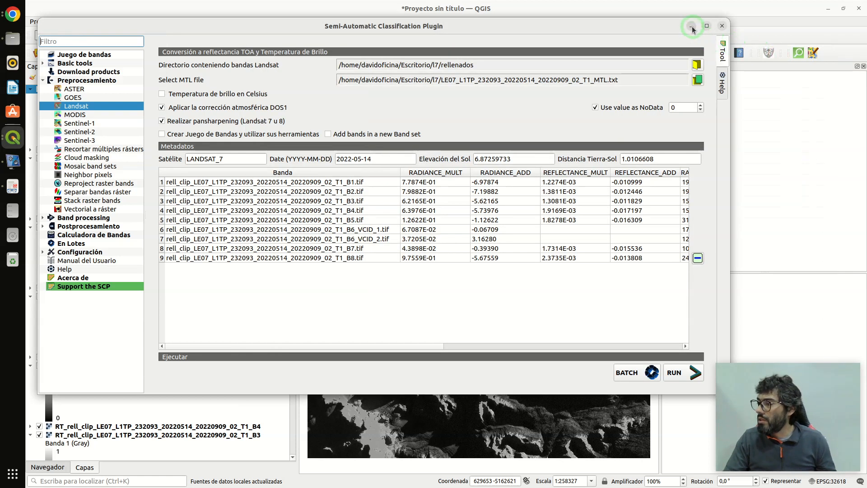
pyautogui.click(13, 38)
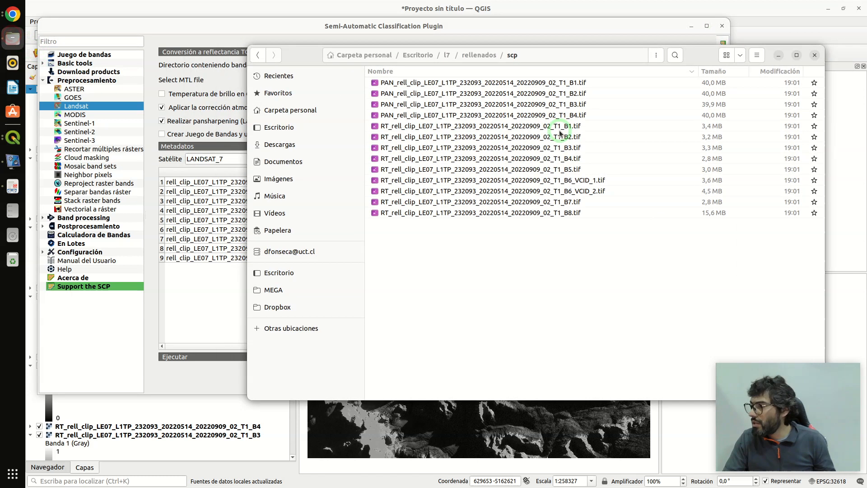
pyautogui.click(438, 106)
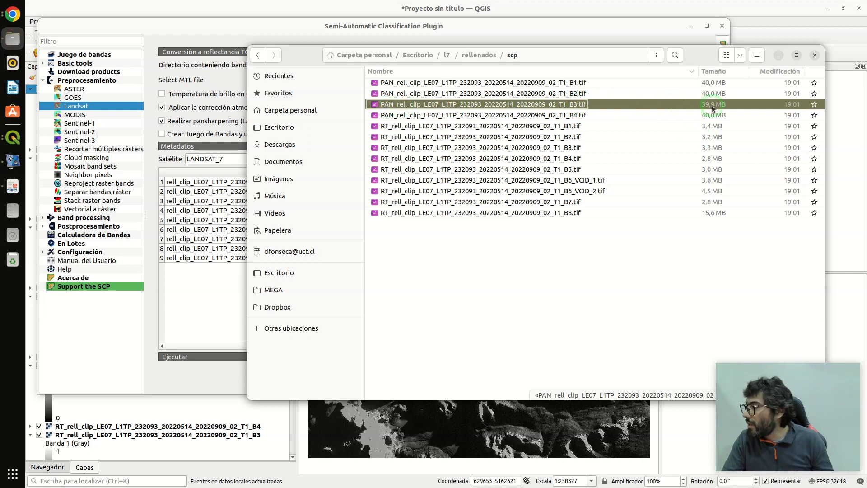
pyautogui.click(567, 147)
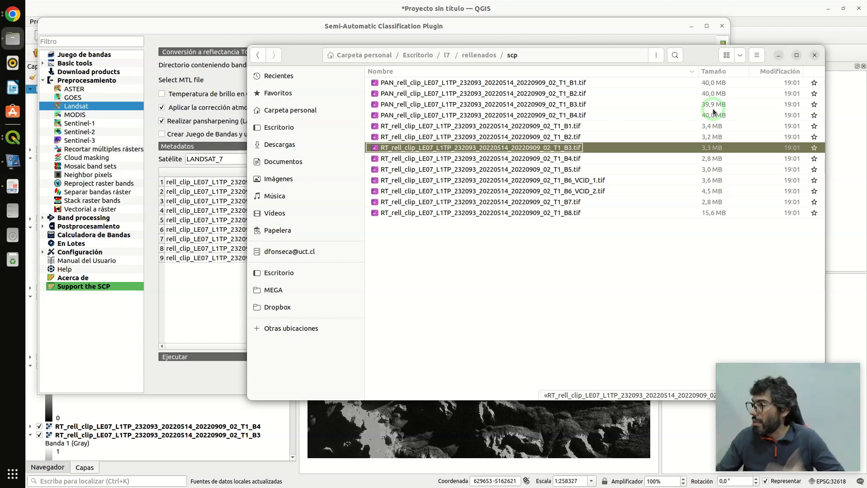
pyautogui.click(774, 59)
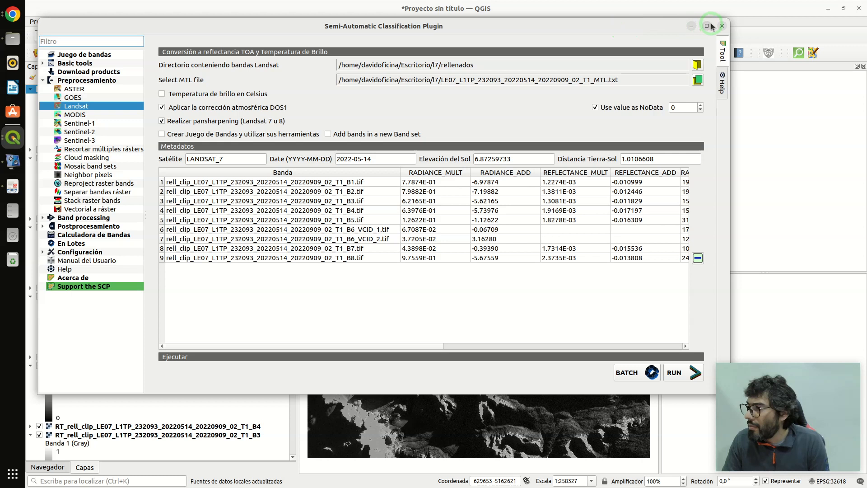
# - Close the Semi-Automatic Classification Plugin window and dismiss the metadata error message over the map
pyautogui.rightClick(694, 28)
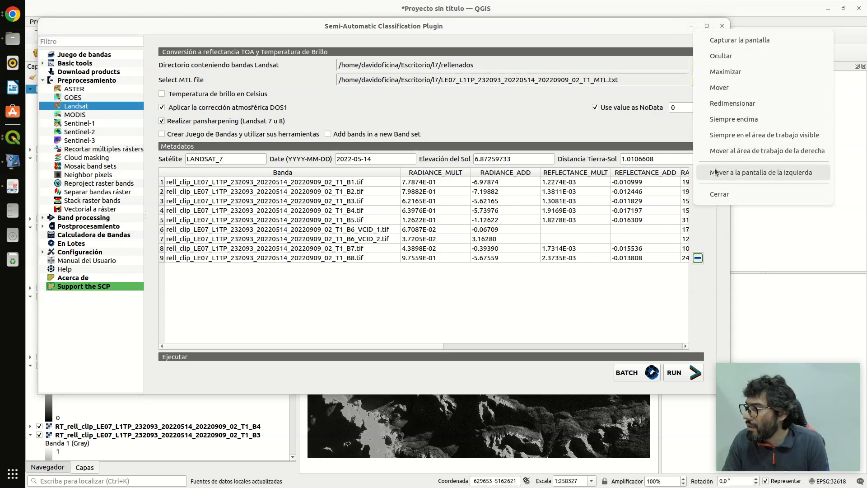
pyautogui.click(719, 194)
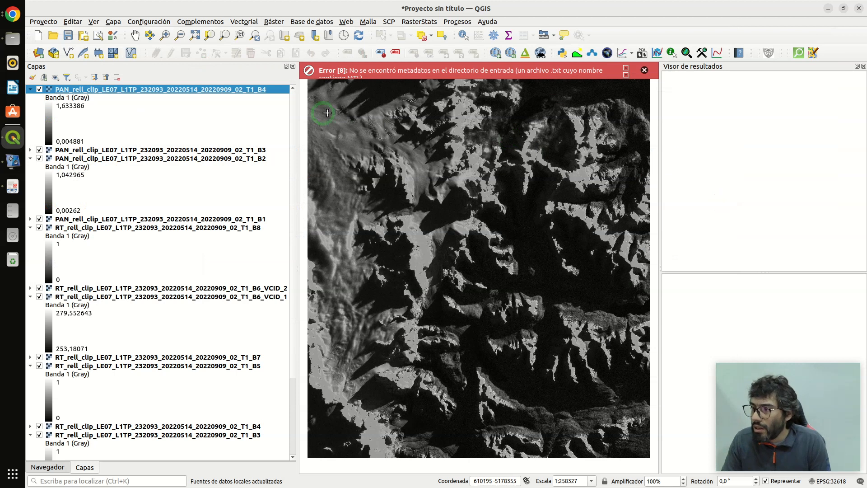
pyautogui.click(645, 70)
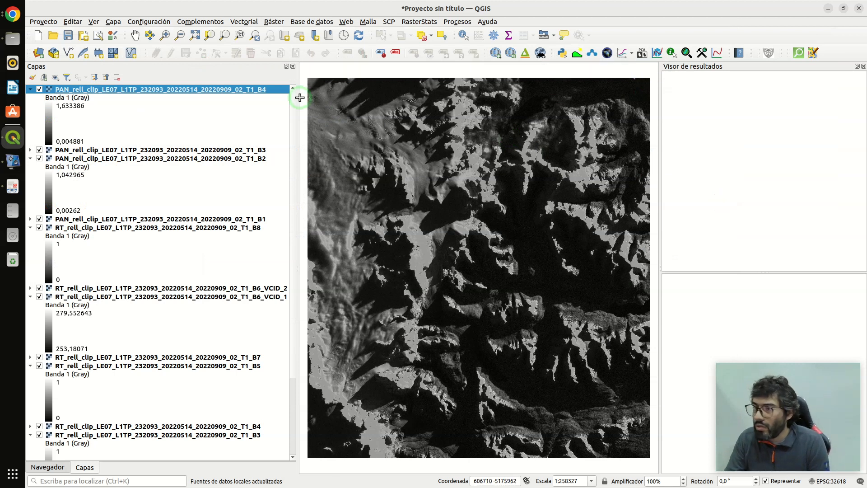
# - Collapse all layer legends and leave only the PAN band 4 and RT band 4 layers visible
pyautogui.click(106, 77)
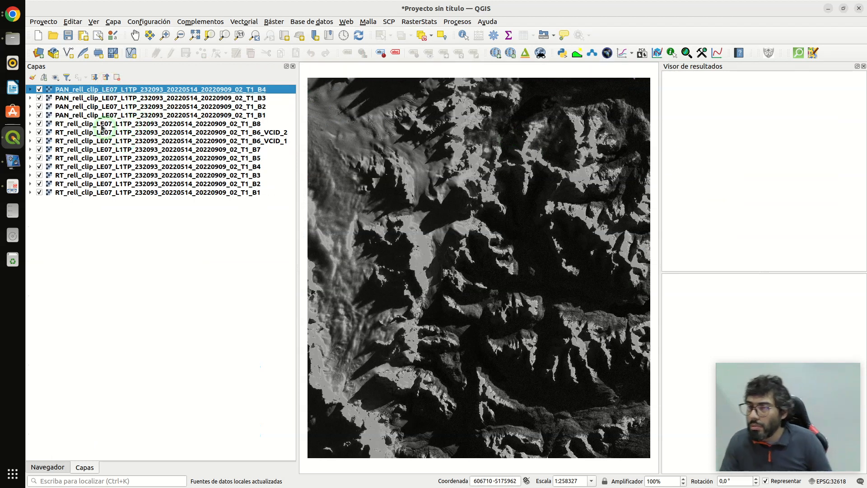
pyautogui.click(55, 77)
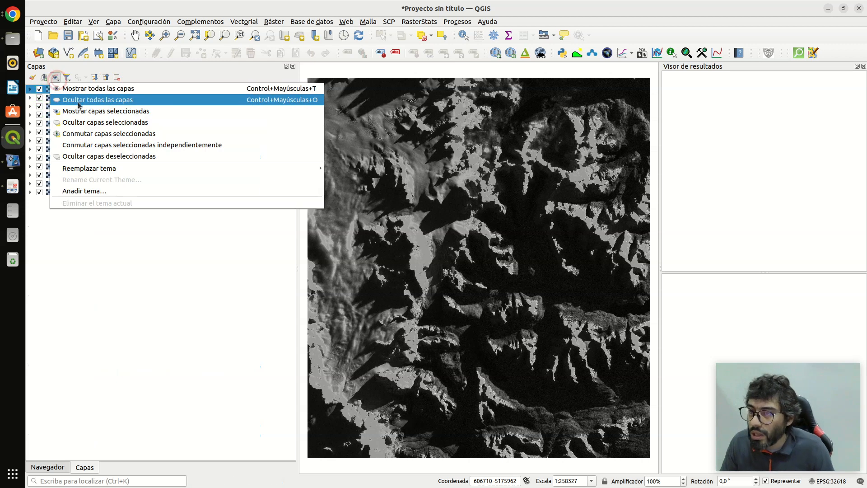
pyautogui.click(78, 100)
pyautogui.click(40, 89)
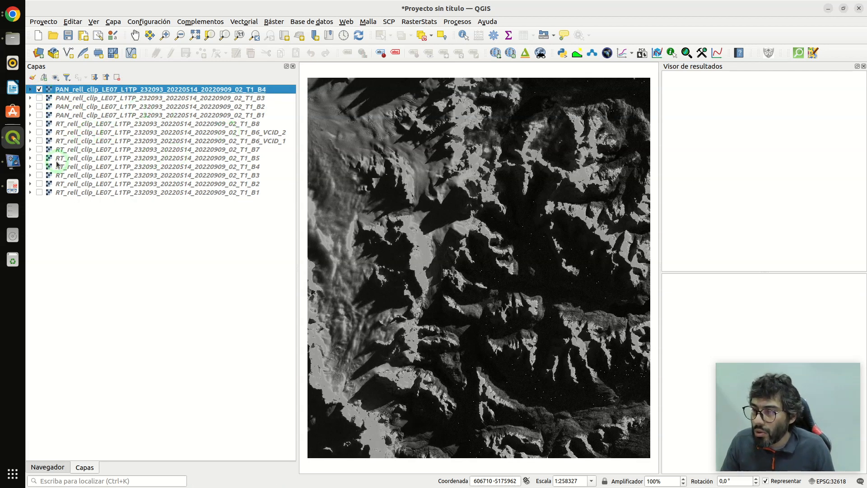
pyautogui.click(40, 166)
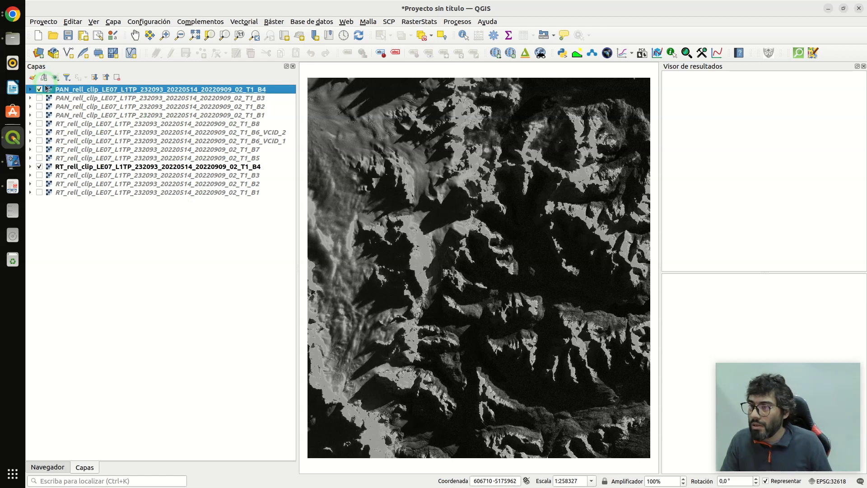
# - Compare the spatial detail of PAN band 4 with RT band 4 at close range by switching the PAN layer's visibility
pyautogui.scroll(-2, 406, 210)
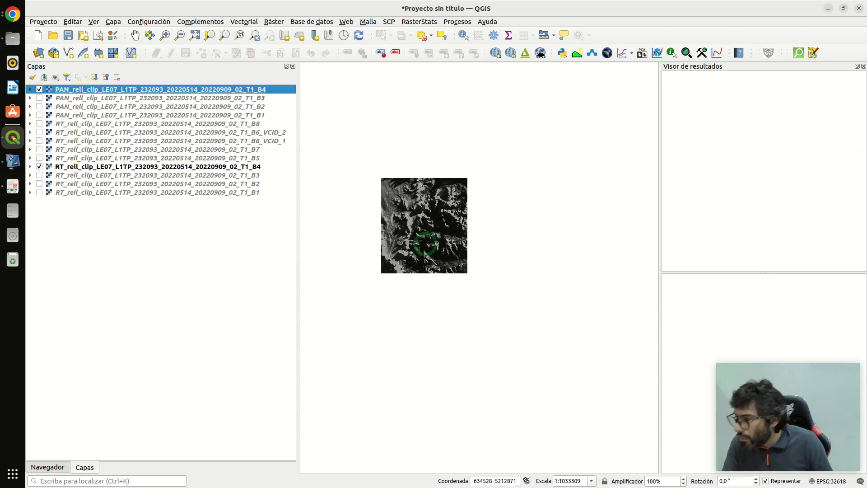
pyautogui.scroll(4, 447, 258)
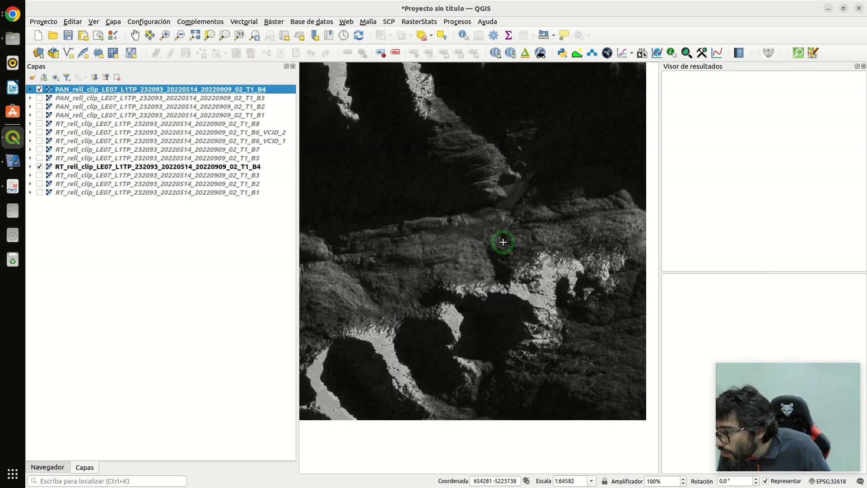
pyautogui.scroll(2, 503, 242)
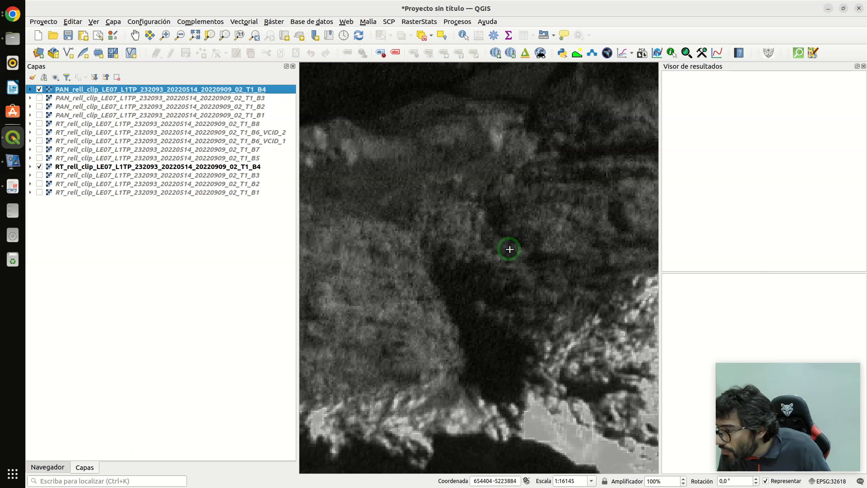
pyautogui.click(40, 89)
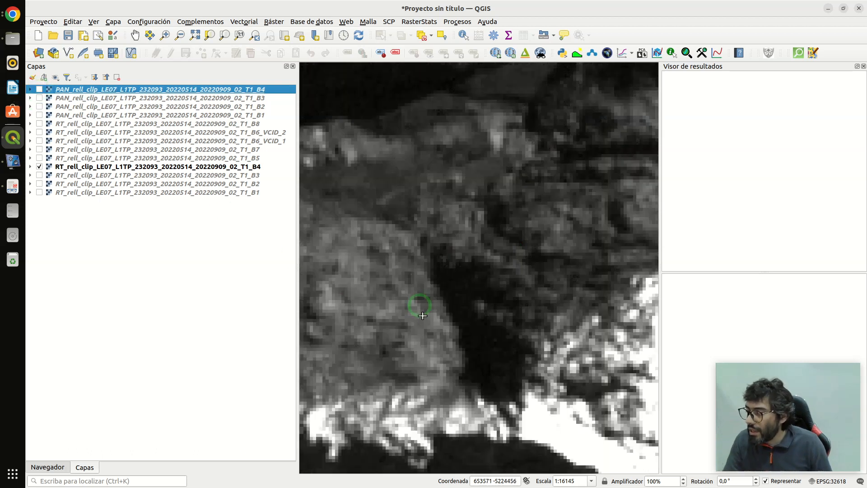
pyautogui.scroll(1, 318, 131)
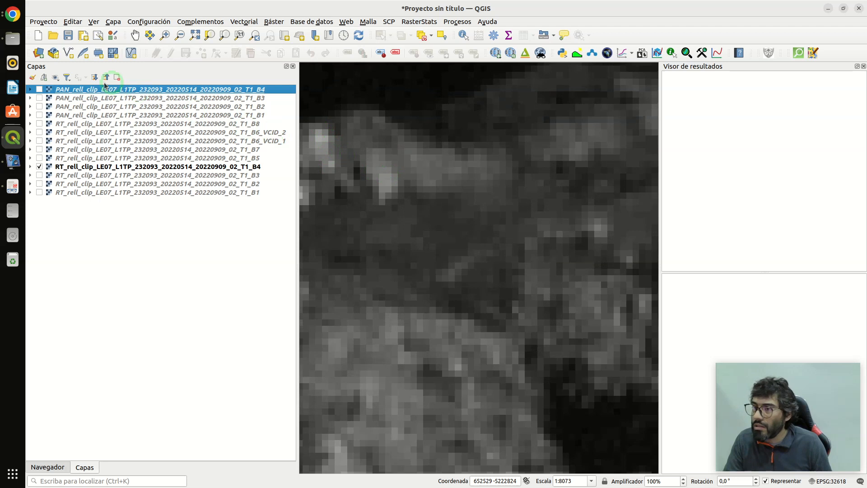
pyautogui.click(39, 89)
pyautogui.click(39, 90)
pyautogui.click(39, 90)
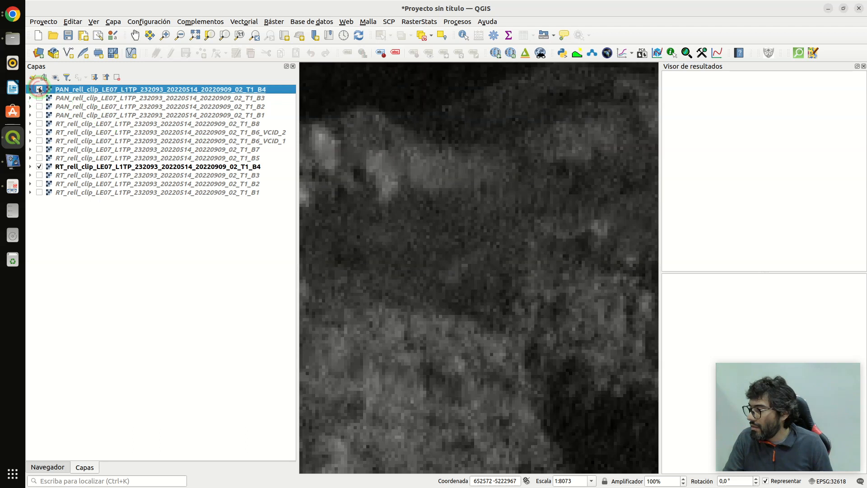
pyautogui.click(39, 90)
pyautogui.click(40, 90)
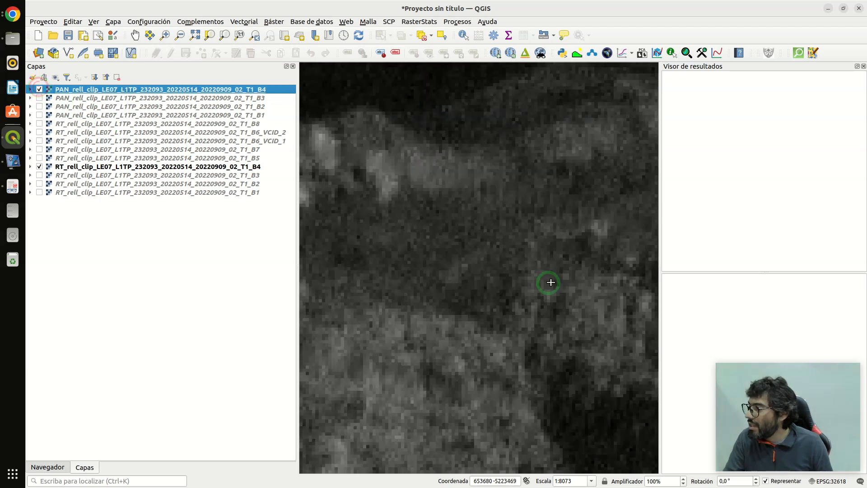
# - Examine the pansharpened band 4 over the snowy ridges and valleys at several scales
pyautogui.scroll(-2, 538, 255)
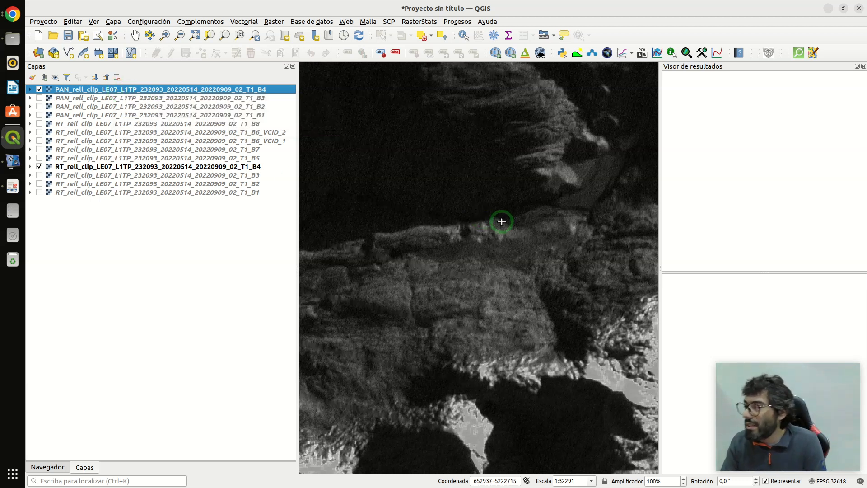
pyautogui.scroll(-2, 506, 226)
pyautogui.scroll(-2, 494, 229)
pyautogui.scroll(2, 494, 229)
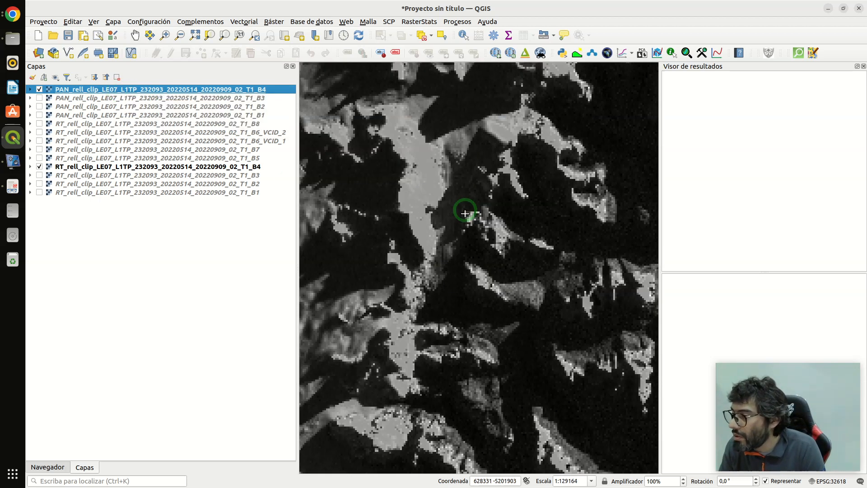
pyautogui.scroll(1, 461, 255)
pyautogui.scroll(-1, 458, 254)
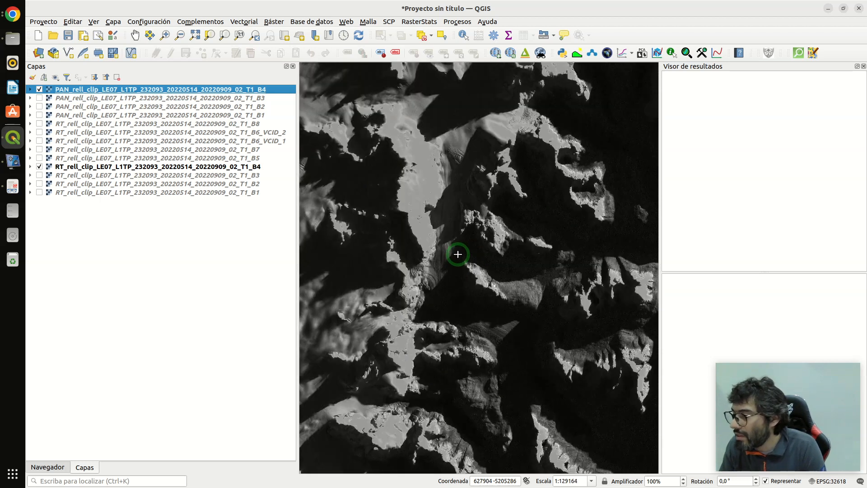
pyautogui.scroll(1, 487, 305)
pyautogui.scroll(-1, 429, 276)
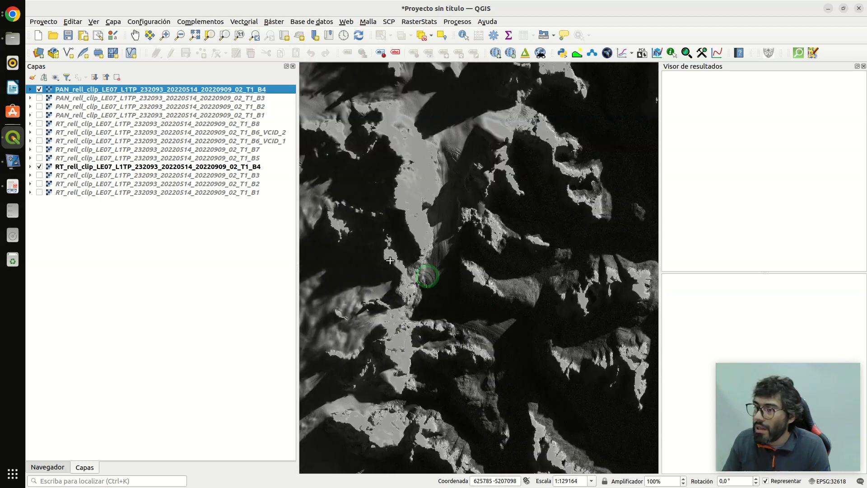
# - Remove the four pansharpened PAN layers, B1 to B4, from the project
pyautogui.click(77, 100)
pyautogui.click(83, 90)
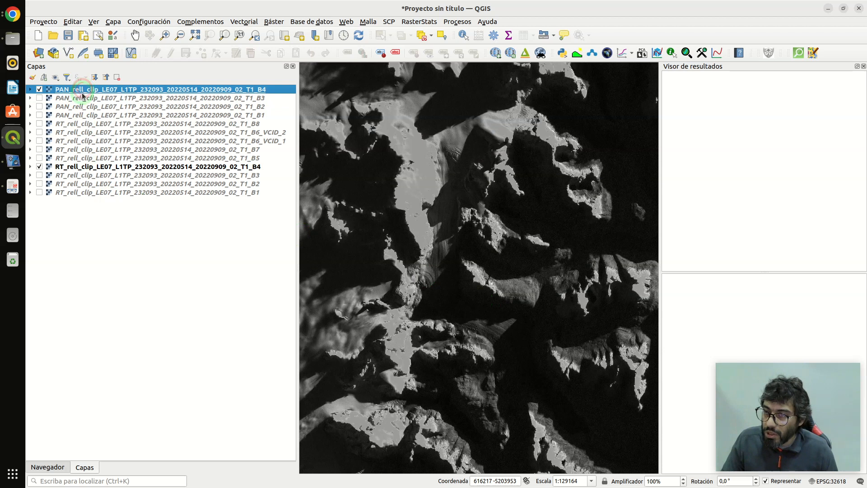
pyautogui.keyDown('ctrl'); pyautogui.click(82, 99); pyautogui.keyUp('ctrl')
pyautogui.keyDown('ctrl'); pyautogui.click(83, 107); pyautogui.keyUp('ctrl')
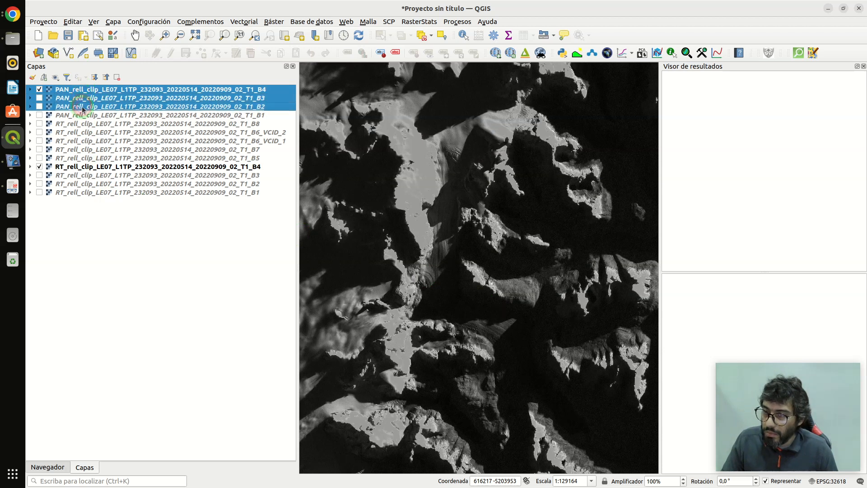
pyautogui.keyDown('ctrl'); pyautogui.click(76, 116); pyautogui.keyUp('ctrl')
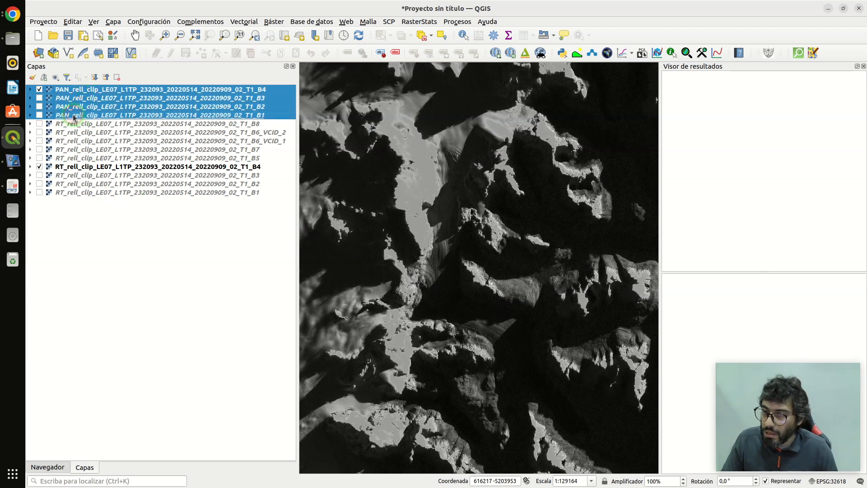
pyautogui.click(116, 76)
pyautogui.click(488, 264)
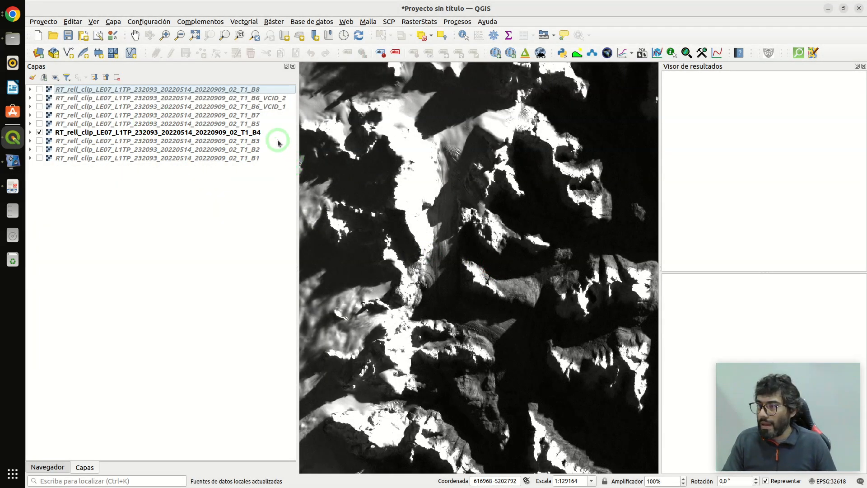
# - Zoom to the extent of the RT band 8 layer and check the value ranges in the RT layers' legends
pyautogui.rightClick(136, 89)
pyautogui.click(159, 96)
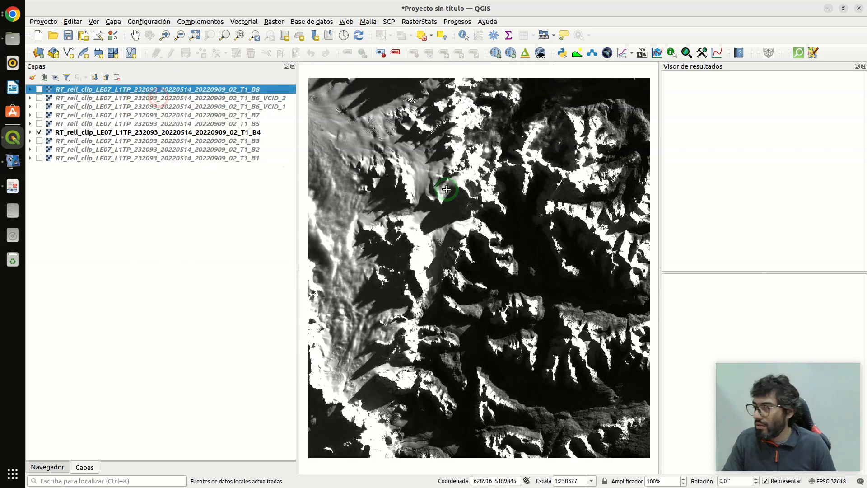
pyautogui.click(101, 79)
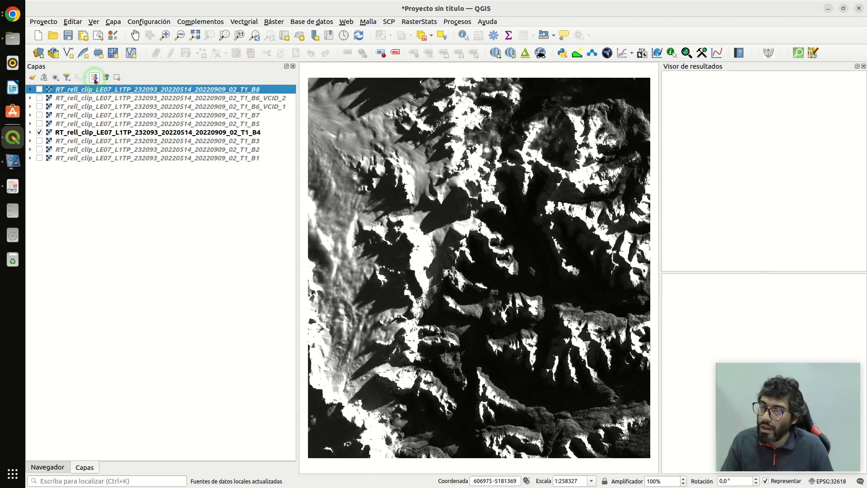
pyautogui.click(95, 77)
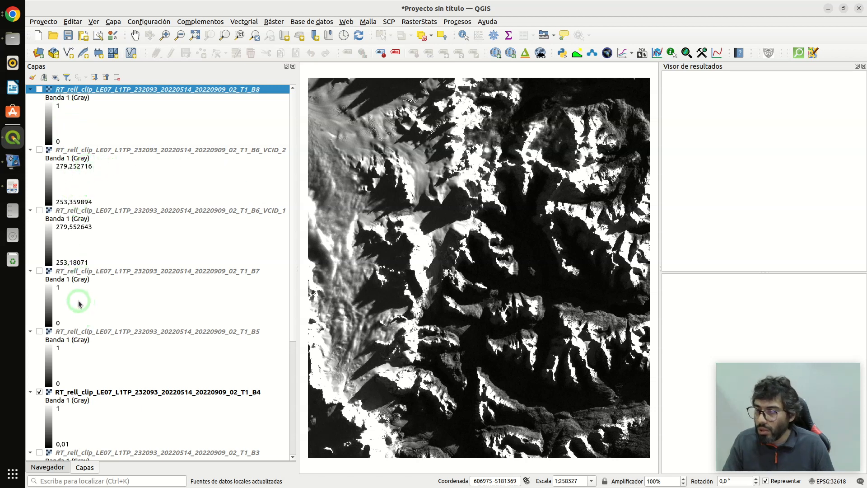
pyautogui.scroll(-5, 79, 311)
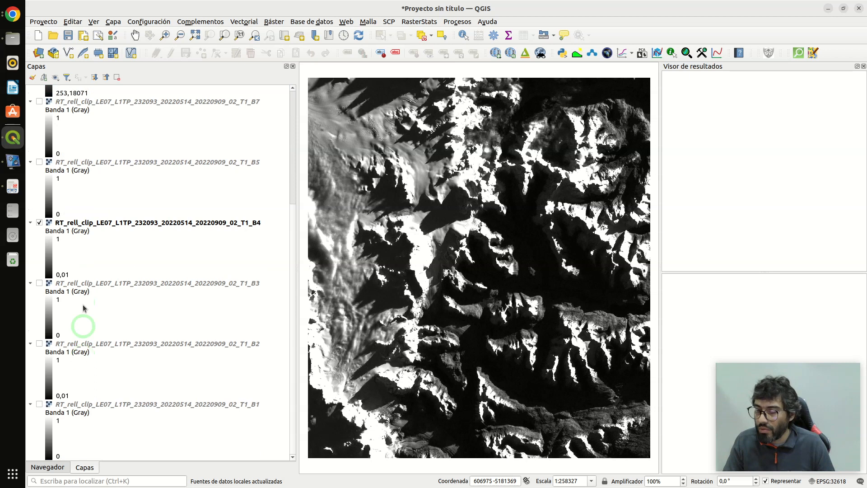
pyautogui.click(106, 77)
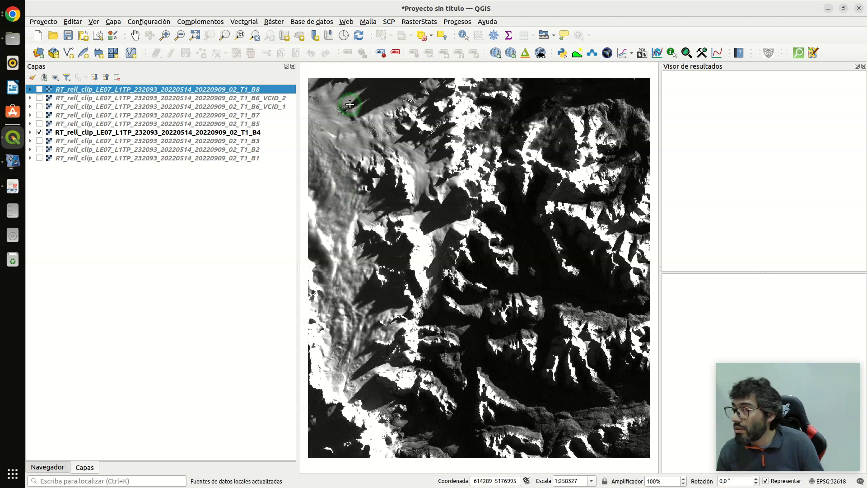
# - Examine the filled RT band 4 reflectance image over the glacier in the northwest of the scene
pyautogui.scroll(1, 355, 109)
pyautogui.scroll(1, 395, 137)
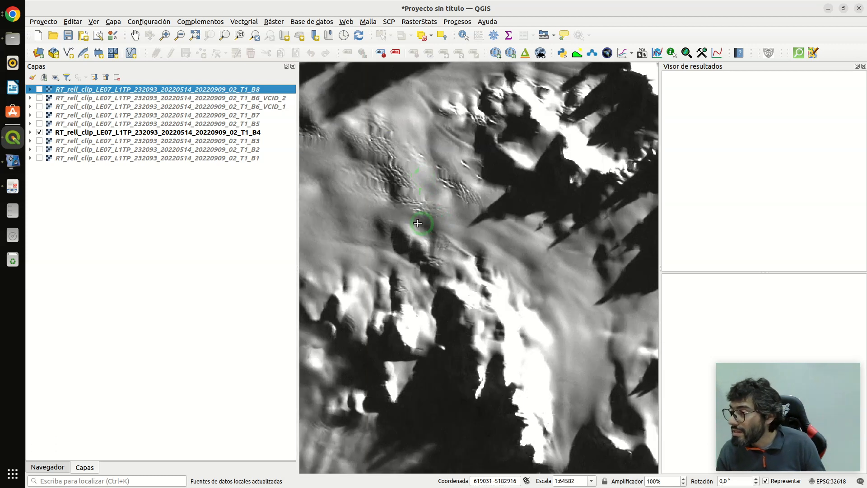
pyautogui.scroll(1, 478, 230)
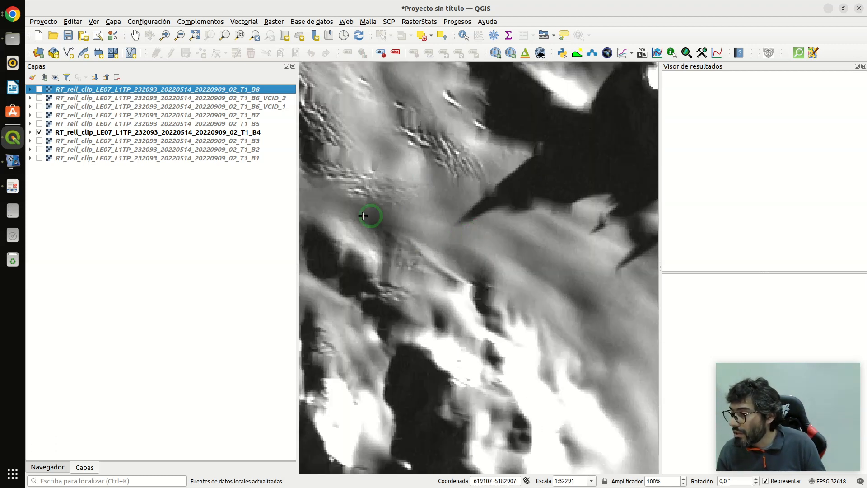
pyautogui.scroll(-2, 414, 231)
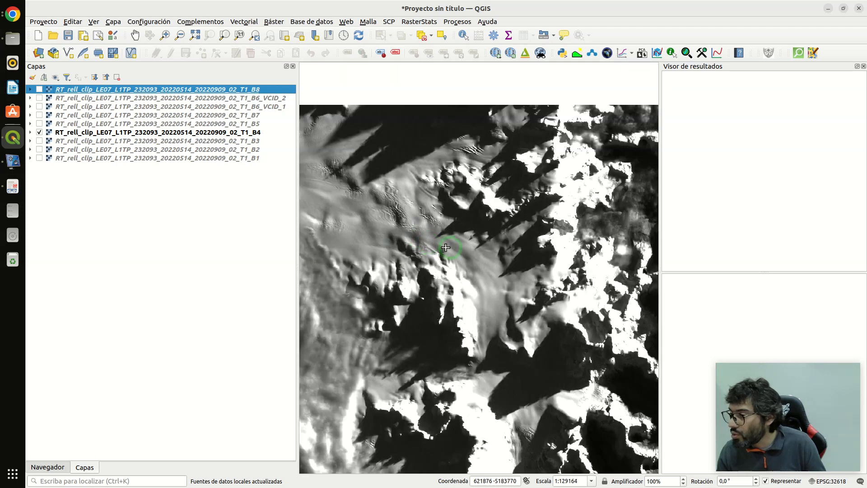
# - Start building a virtual raster and select every RT band except B8 as input
pyautogui.scroll(-1, 393, 254)
pyautogui.scroll(-1, 396, 204)
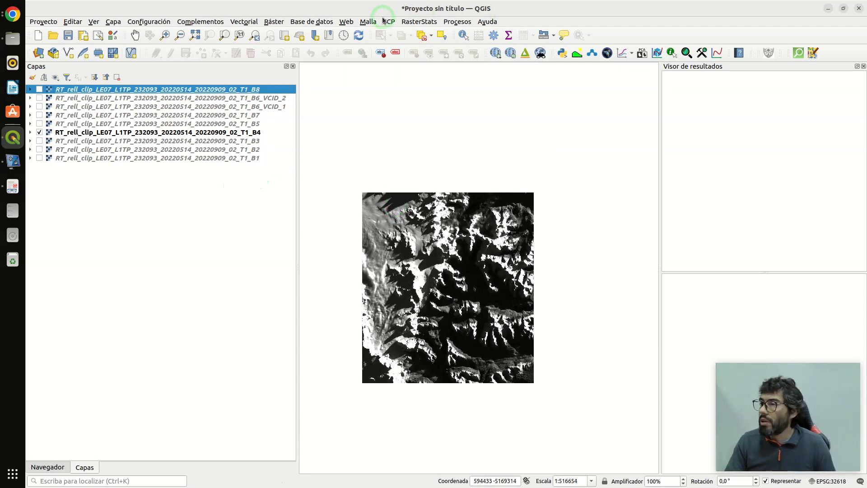
pyautogui.click(271, 22)
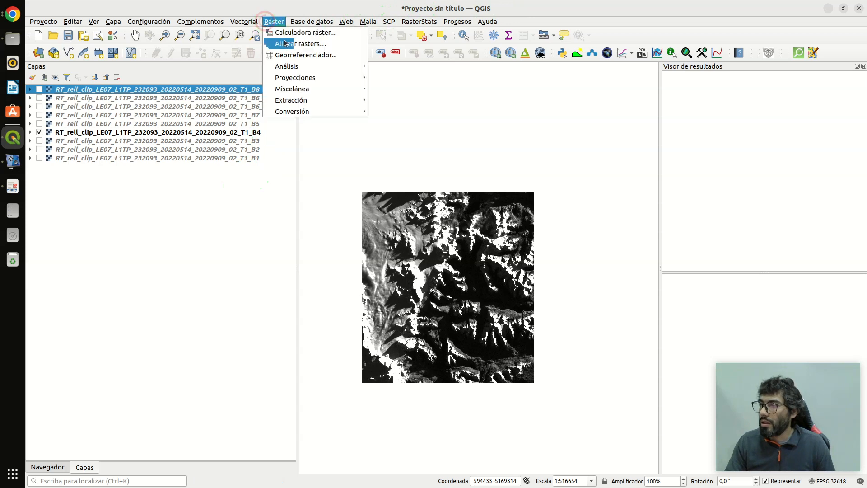
pyautogui.moveTo(315, 105)
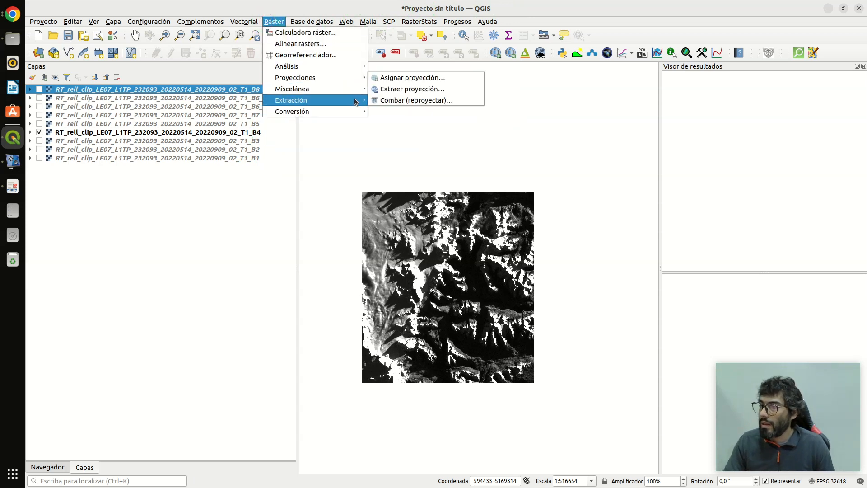
pyautogui.moveTo(352, 92)
pyautogui.click(397, 92)
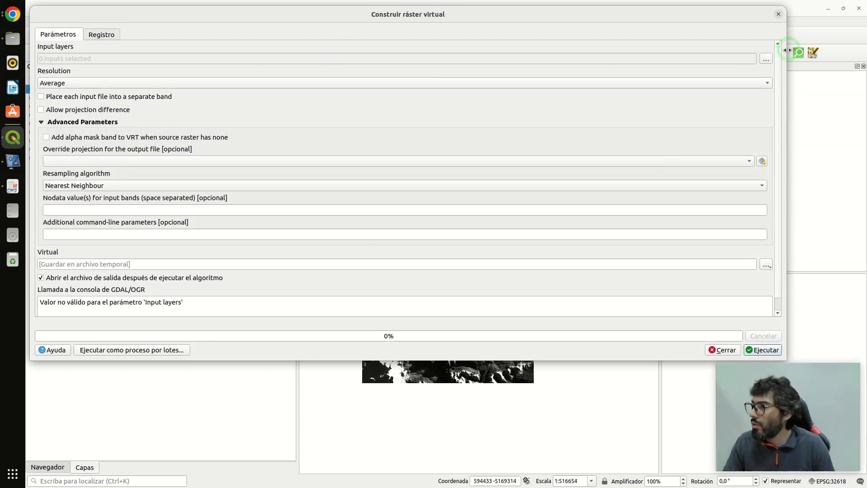
pyautogui.click(770, 58)
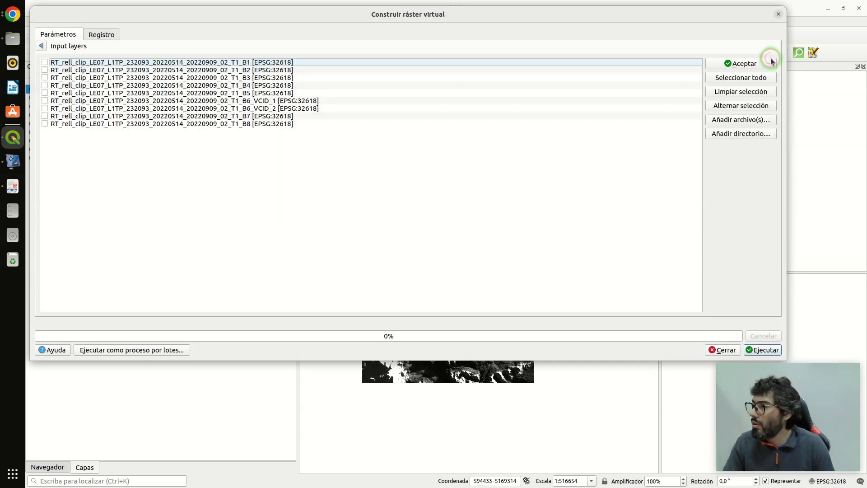
pyautogui.click(732, 80)
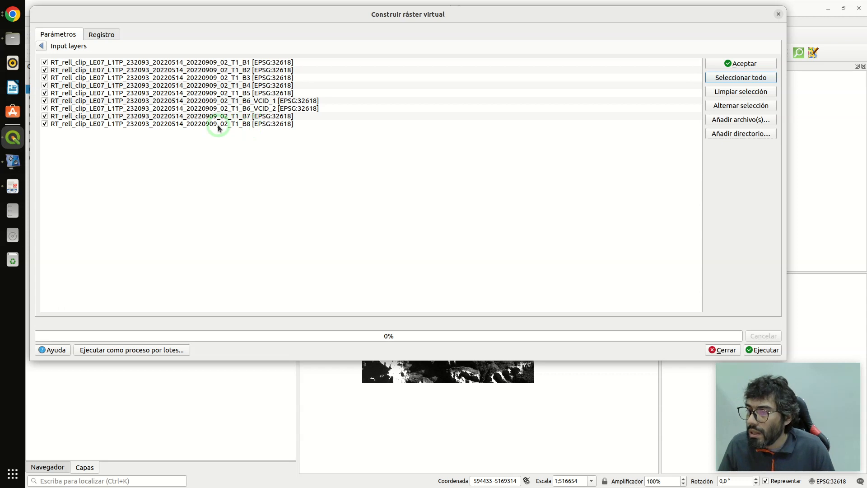
pyautogui.click(45, 126)
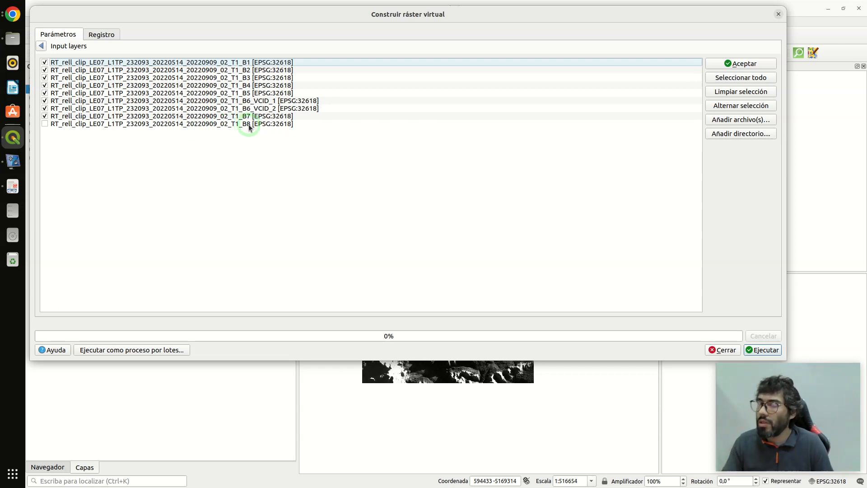
# - Try to move the two B6 thermal bands below B7 in the virtual raster's input order
pyautogui.click(248, 102)
pyautogui.moveTo(248, 104); pyautogui.dragTo(353, 16)
pyautogui.moveTo(350, 60); pyautogui.dragTo(342, 55)
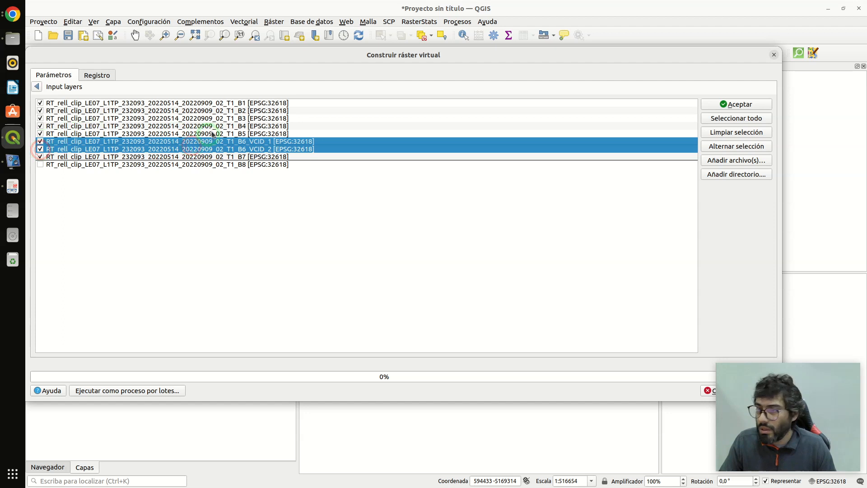
pyautogui.moveTo(436, 54); pyautogui.dragTo(517, 44)
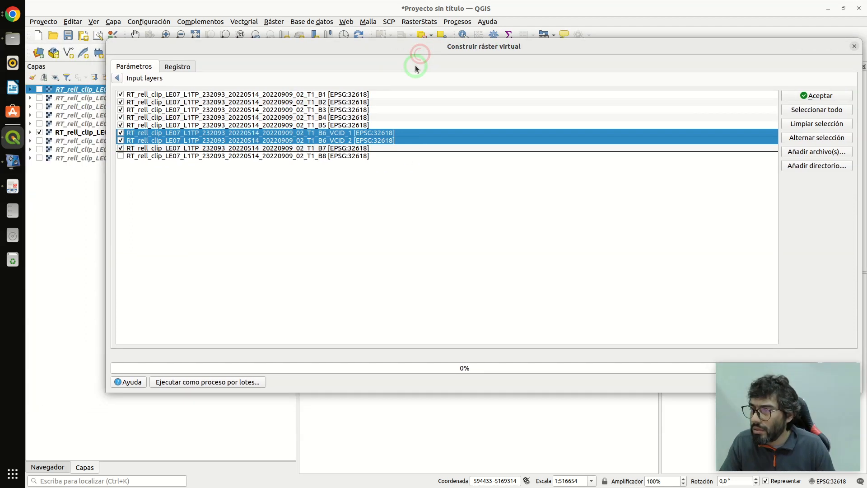
pyautogui.moveTo(447, 50); pyautogui.dragTo(380, 48)
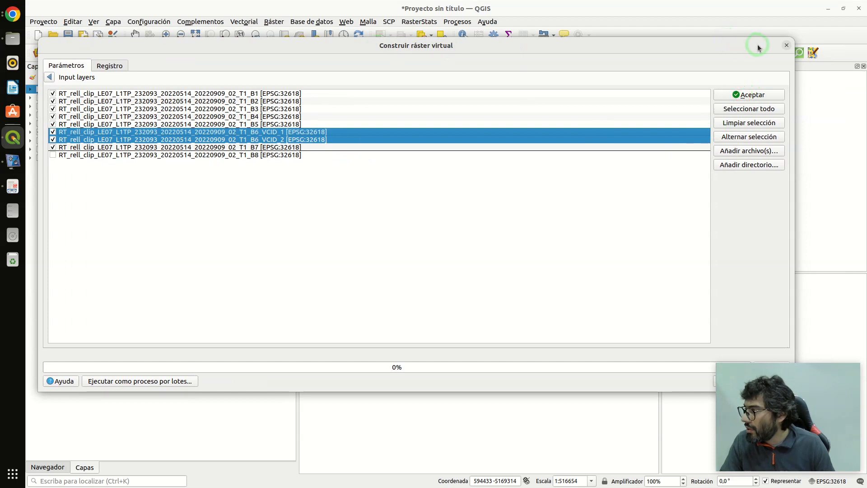
# - Force the unresponsive QGIS to close and relaunch it with an empty project
pyautogui.rightClick(780, 44)
pyautogui.click(765, 213)
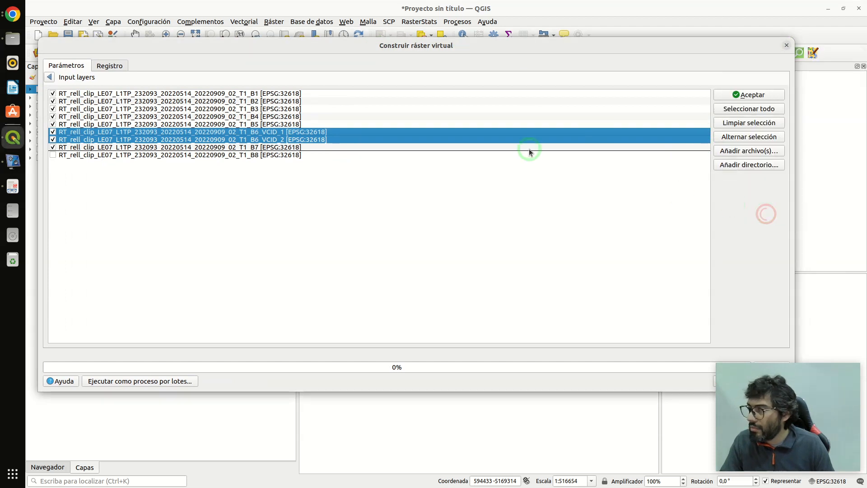
pyautogui.click(786, 45)
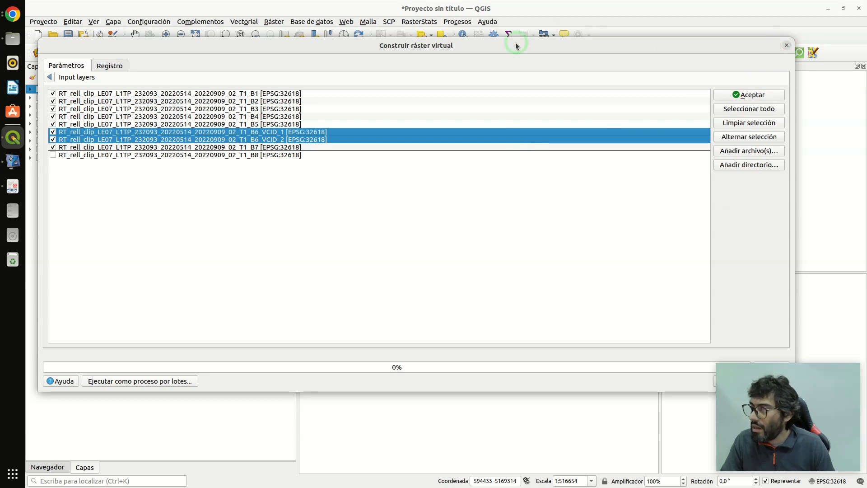
pyautogui.click(787, 46)
pyautogui.click(368, 247)
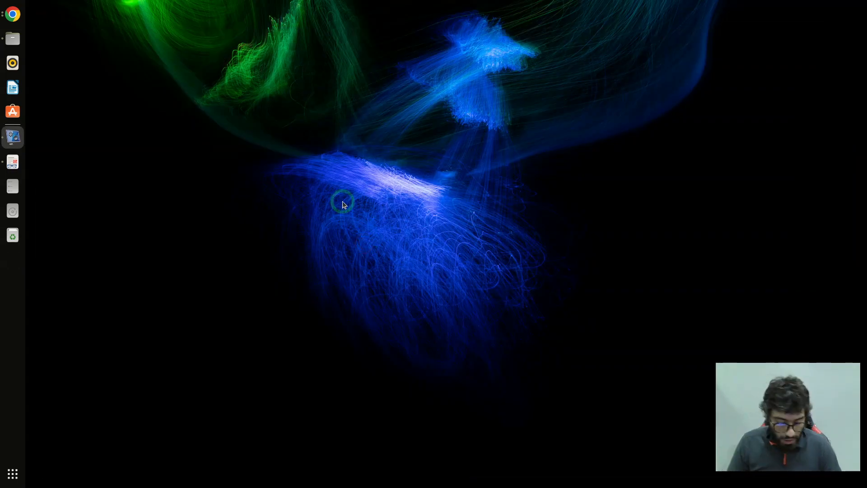
pyautogui.press('super')
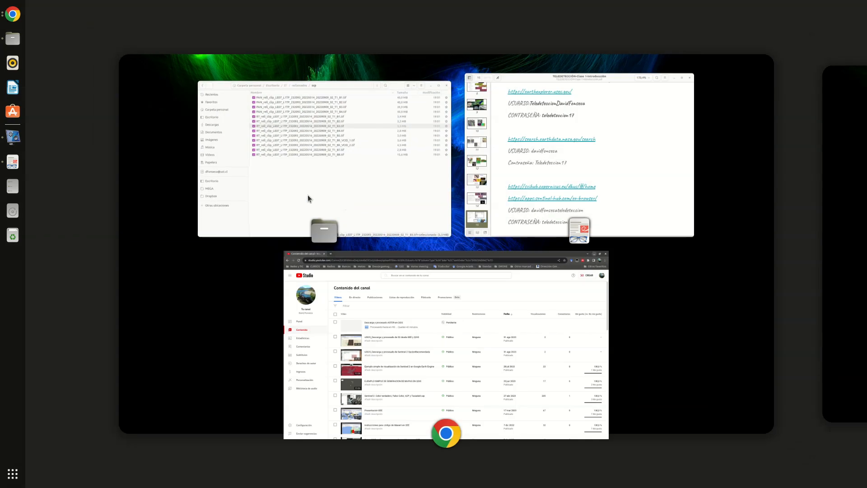
pyautogui.click(226, 173)
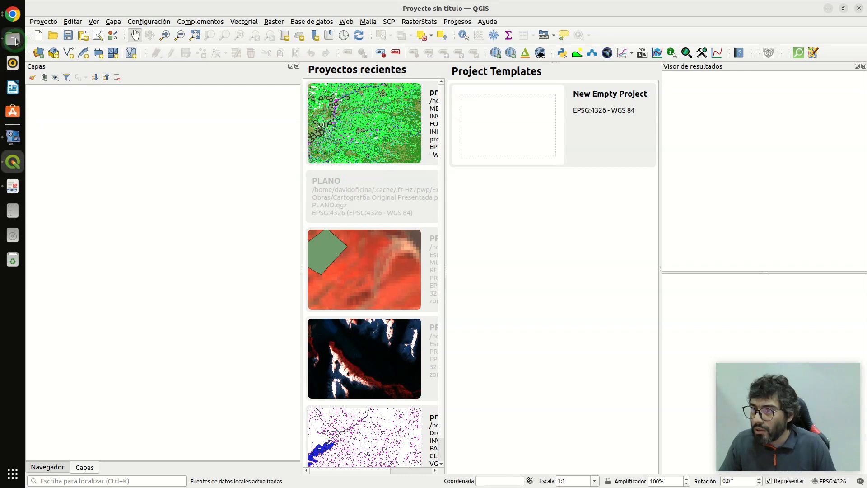
# - Add all RT band rasters, B1 to B8, from the rellenados/scp folder to the project and collapse their legends
pyautogui.click(13, 40)
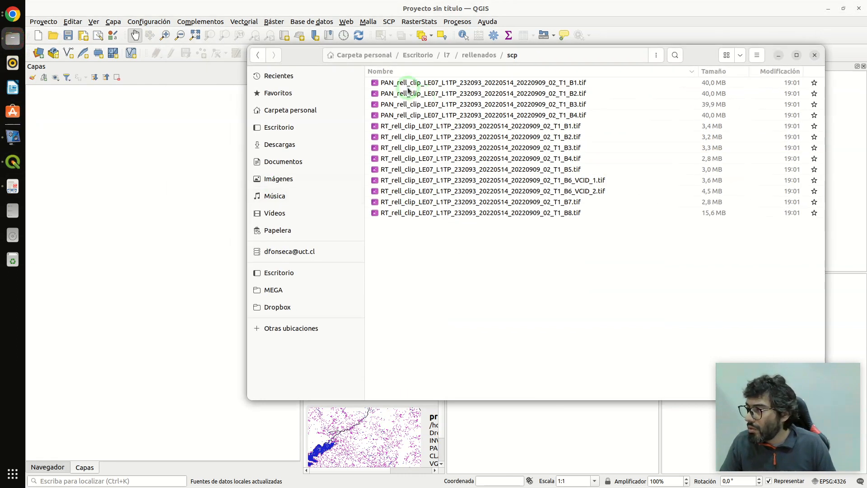
pyautogui.click(409, 126)
pyautogui.keyDown('shift'); pyautogui.click(409, 132); pyautogui.keyUp('shift')
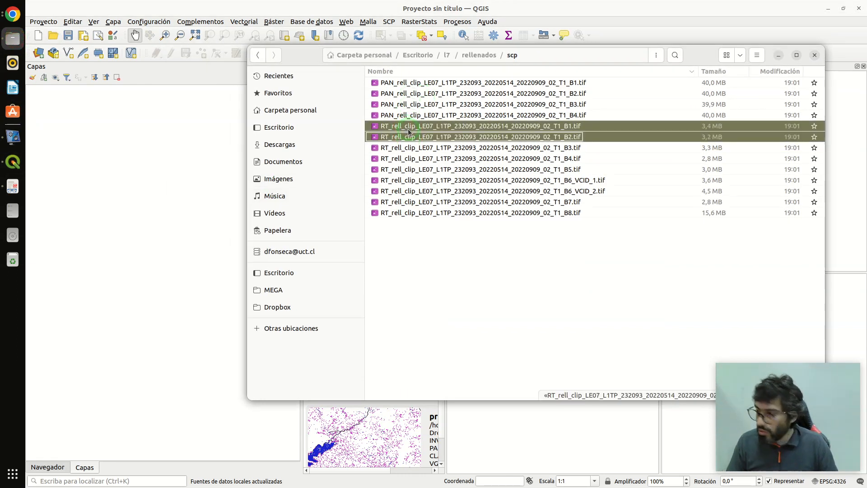
pyautogui.hotkey('shift', 'Down')
pyautogui.hotkey('shift', 'Down')
pyautogui.hotkey('shift', 'Down')
pyautogui.hotkey('shift', 'Down')
pyautogui.hotkey('shift', 'Down')
pyautogui.hotkey('shift', 'Down')
pyautogui.hotkey('shift', 'Down')
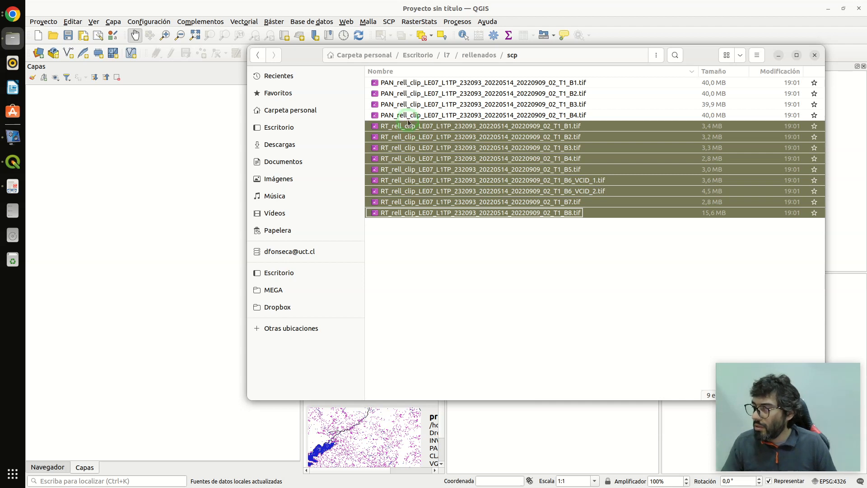
pyautogui.moveTo(408, 128); pyautogui.dragTo(105, 132)
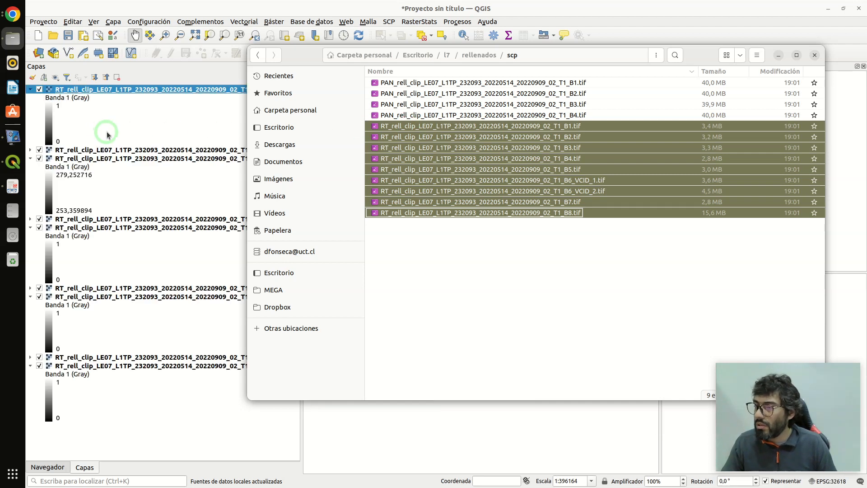
pyautogui.click(251, 10)
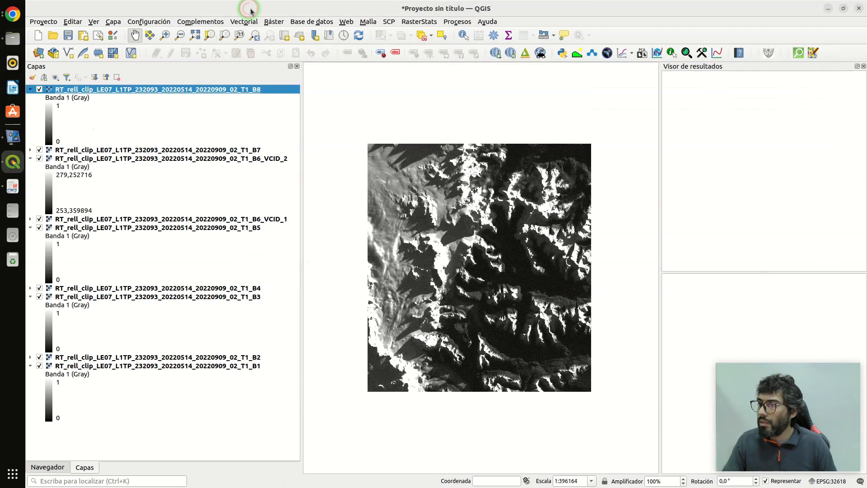
pyautogui.click(105, 77)
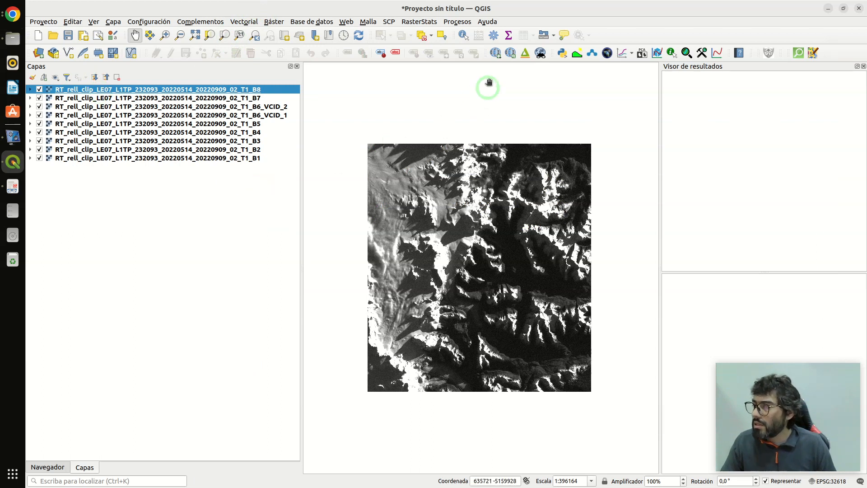
# - Start building a virtual raster with all RT bands except B8 as input layers
pyautogui.click(274, 22)
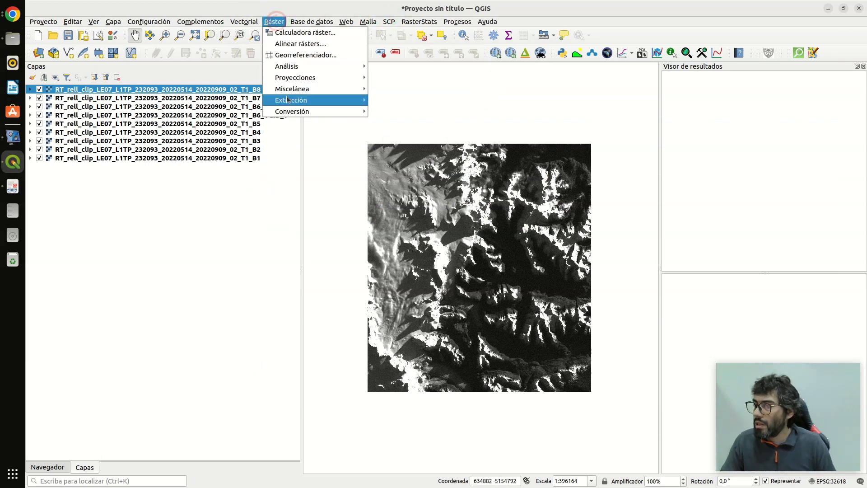
pyautogui.moveTo(325, 89)
pyautogui.click(399, 90)
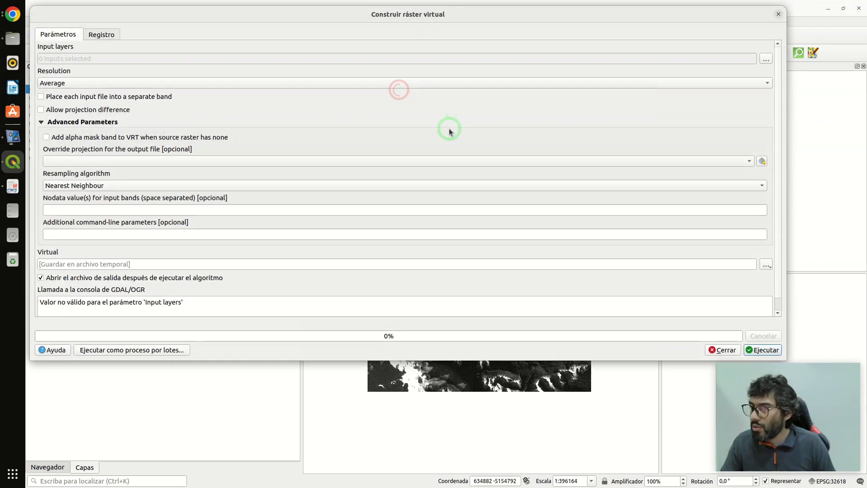
pyautogui.click(767, 59)
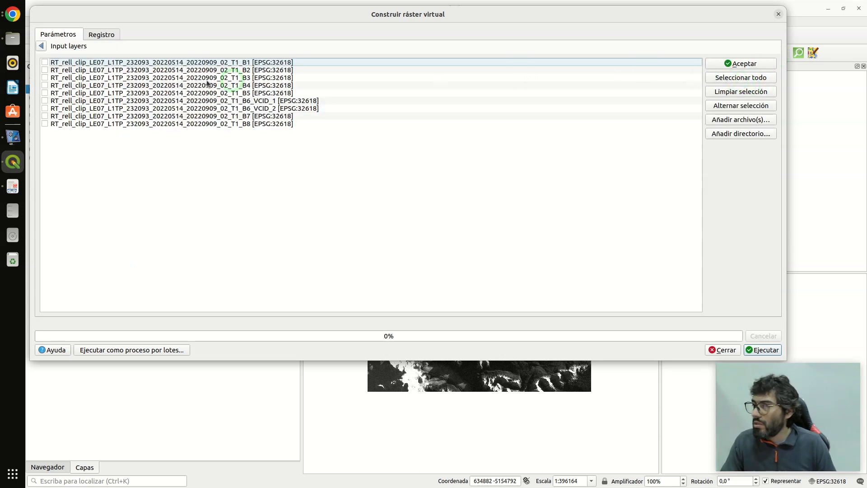
pyautogui.click(727, 78)
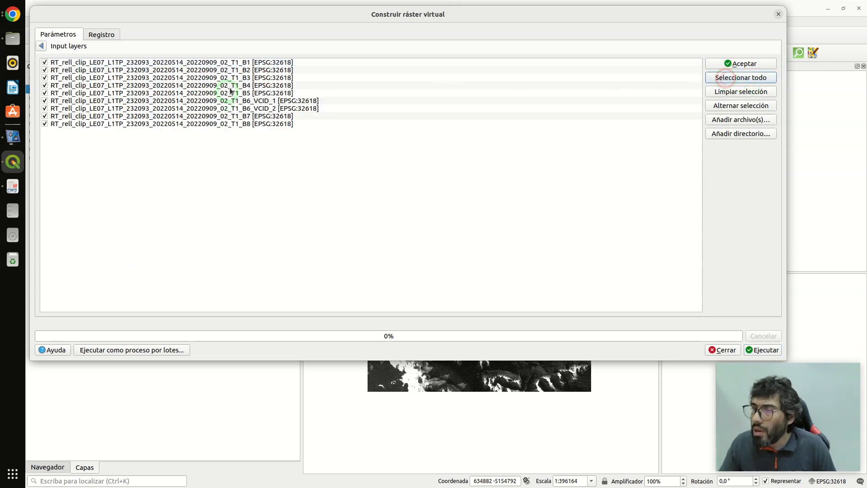
pyautogui.click(206, 102)
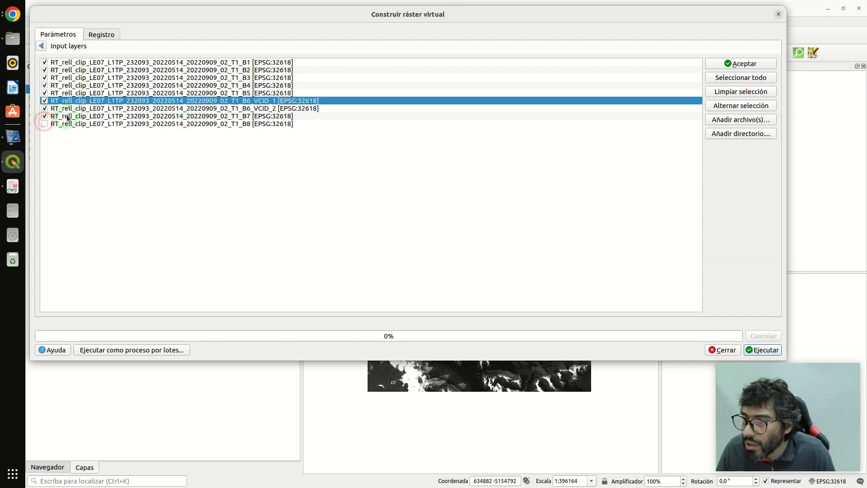
# - Reorder the input layers so B6_VCID_1 and B6_VCID_2 follow B7, and accept the selection
pyautogui.moveTo(73, 103); pyautogui.dragTo(90, 117)
pyautogui.click(215, 102)
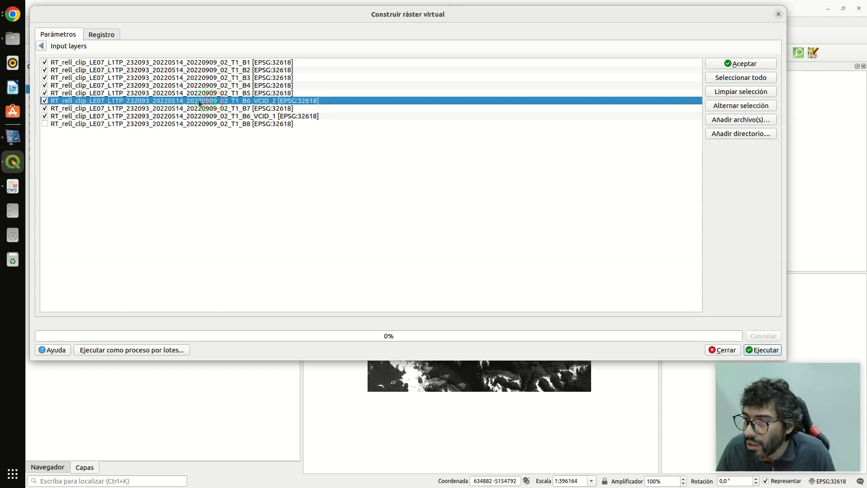
pyautogui.moveTo(180, 100); pyautogui.dragTo(188, 119)
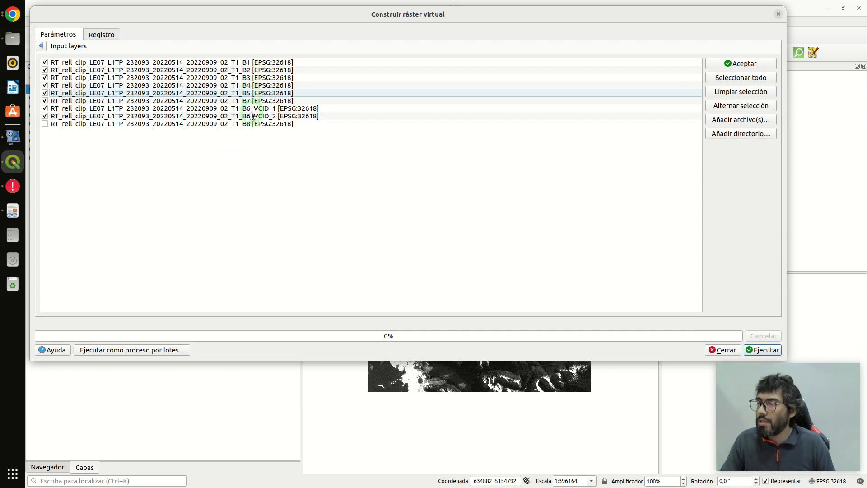
pyautogui.click(734, 67)
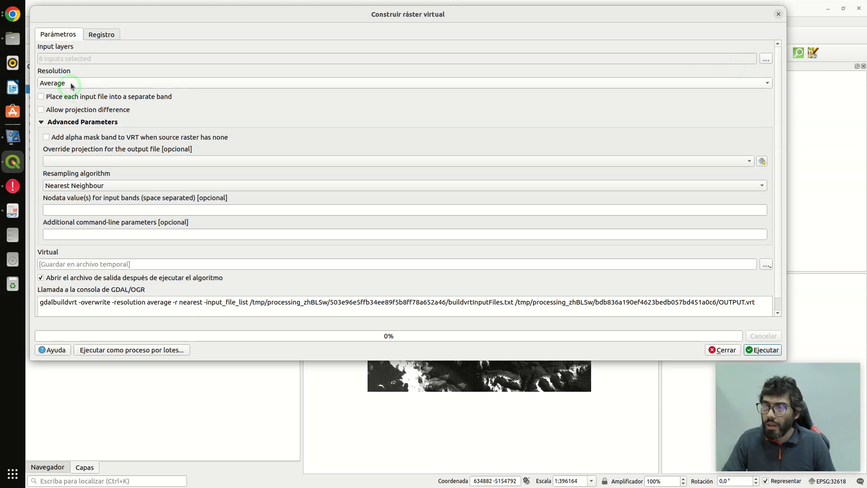
# - Set the virtual raster's resolution to Highest and place each input file into a separate band
pyautogui.click(71, 86)
pyautogui.click(68, 99)
pyautogui.click(71, 98)
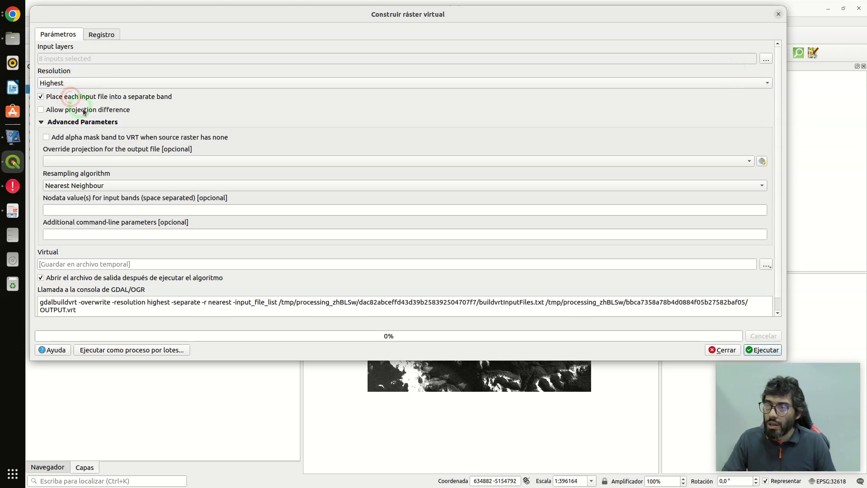
# - Set the virtual raster output to a file named virtual_B1B2B3B4B5B7B6B6 in the rellenados/scp folder
pyautogui.moveTo(777, 186); pyautogui.dragTo(776, 203)
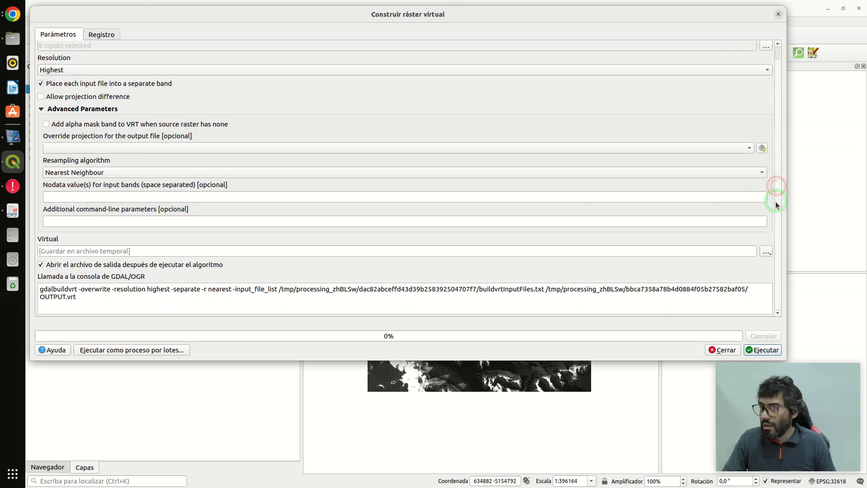
pyautogui.click(767, 252)
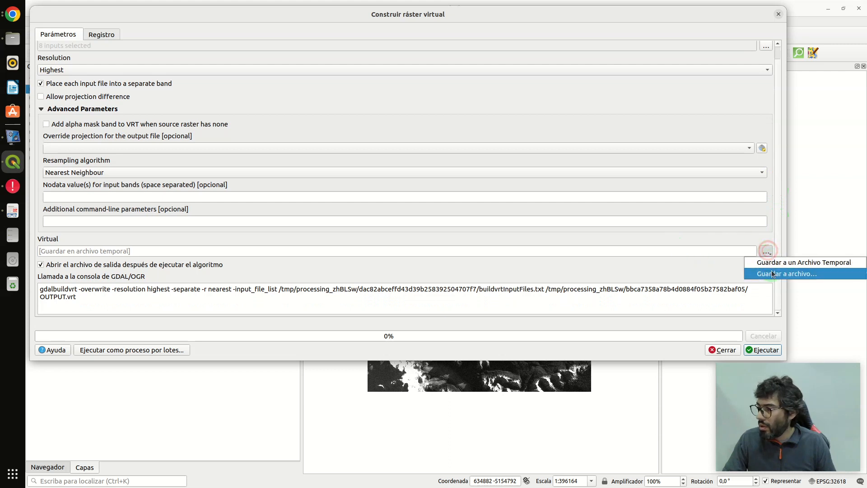
pyautogui.click(772, 272)
pyautogui.doubleClick(305, 118)
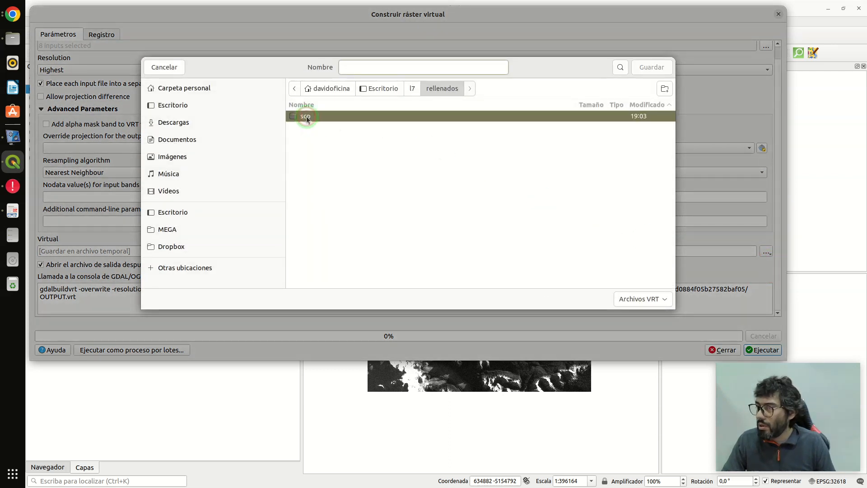
pyautogui.click(371, 69)
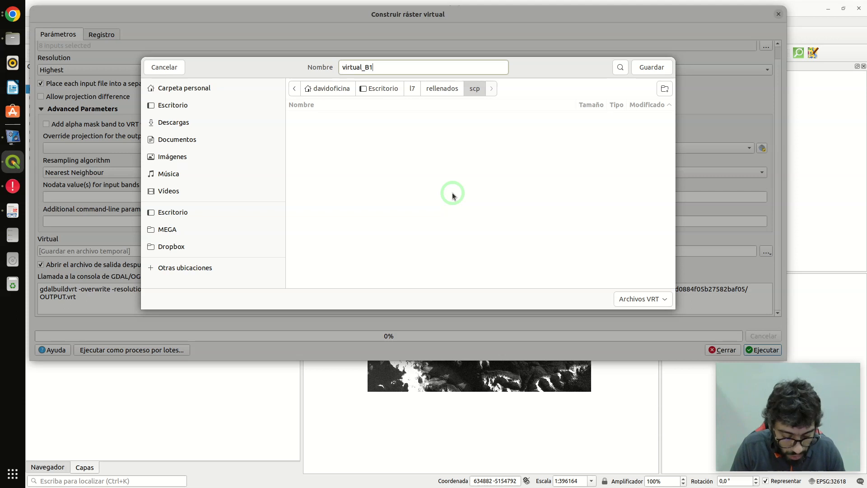
pyautogui.write('virtual_B1B2B3B4B5')
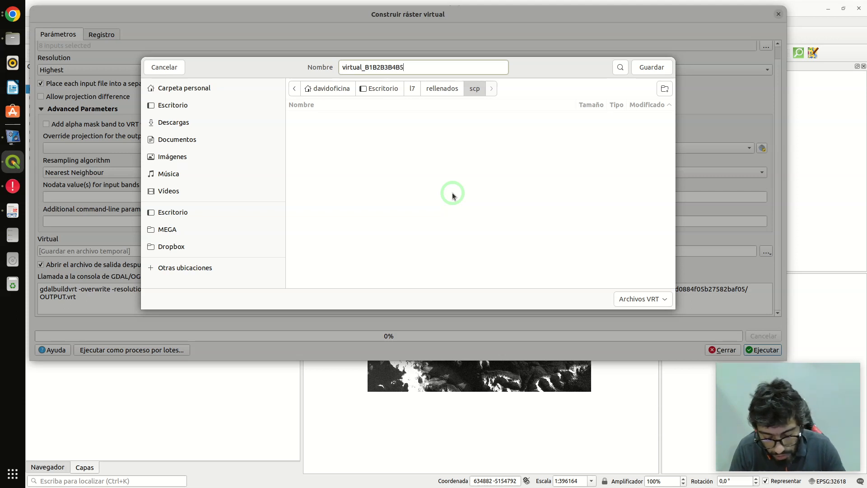
pyautogui.write('B7B6')
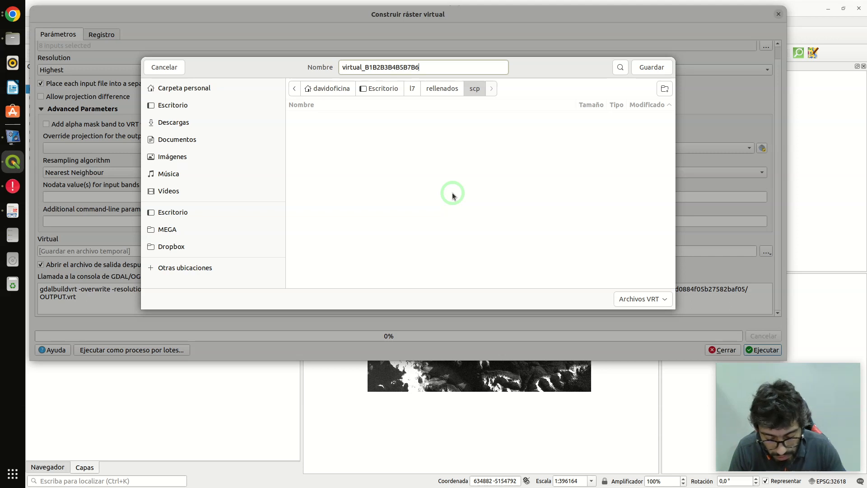
pyautogui.write('B6')
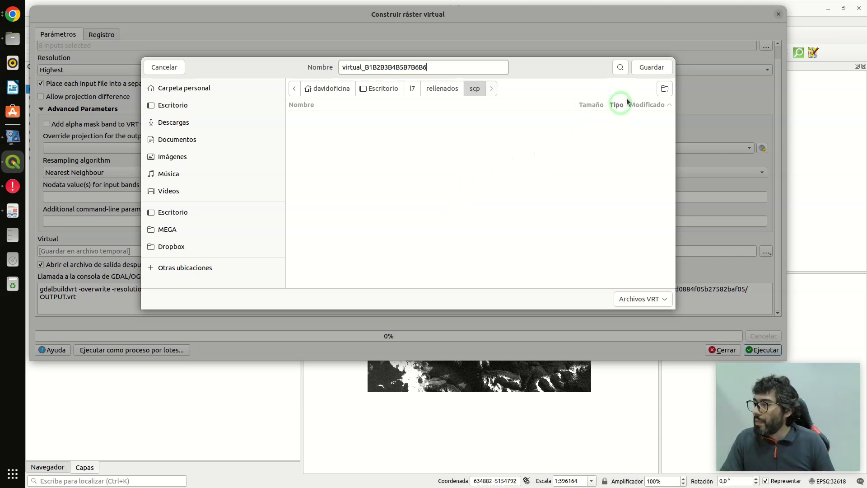
pyautogui.click(657, 69)
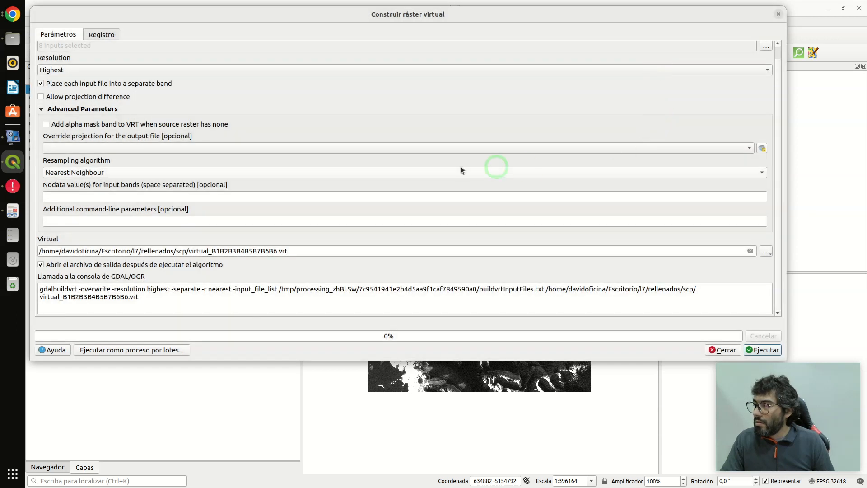
# - Run the virtual raster build and close its dialog
pyautogui.click(758, 350)
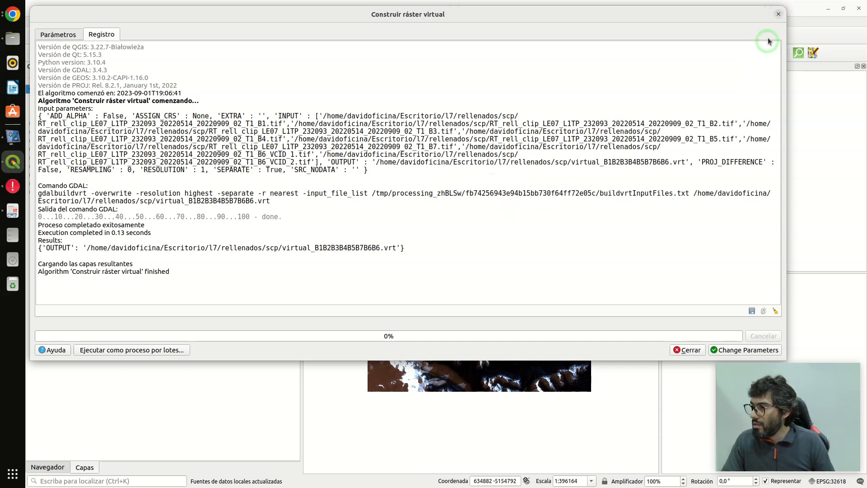
pyautogui.rightClick(779, 15)
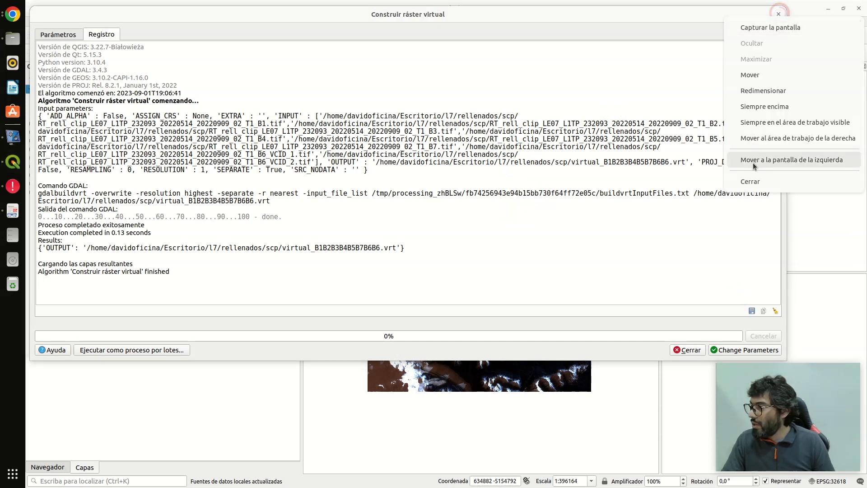
pyautogui.click(750, 181)
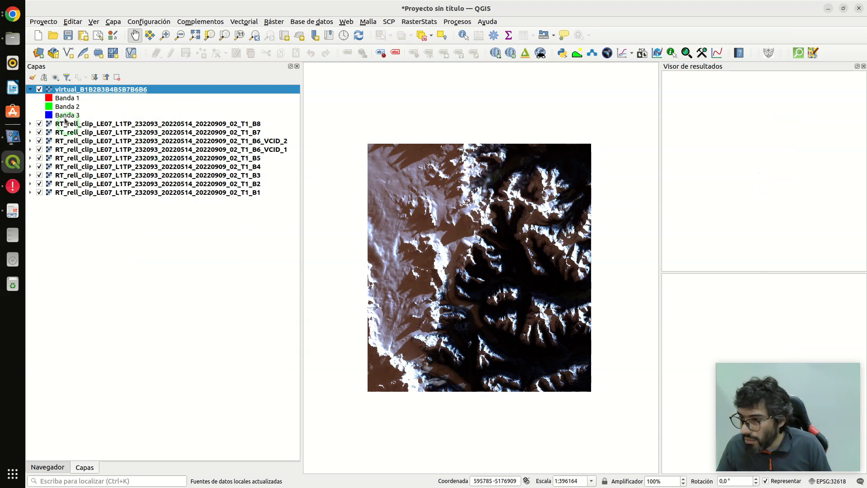
# - Hide all layers except the virtual_B1B2B3B4B5B7B6B6 raster
pyautogui.click(55, 77)
pyautogui.click(70, 99)
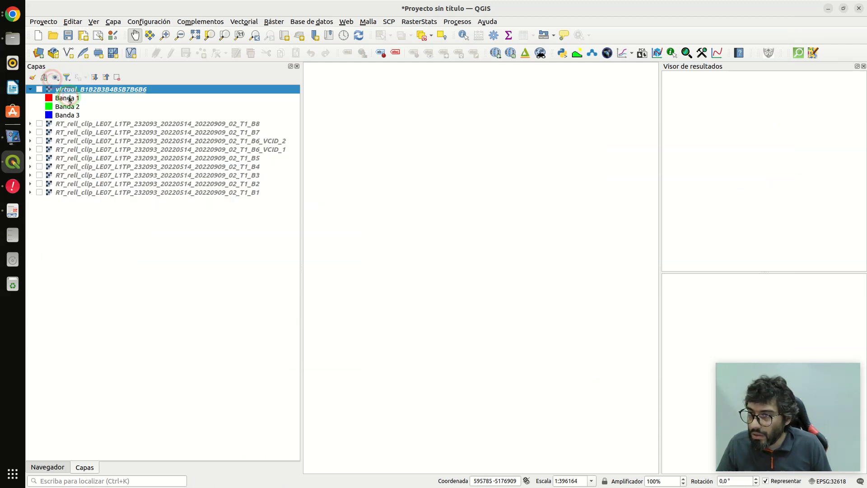
pyautogui.click(40, 89)
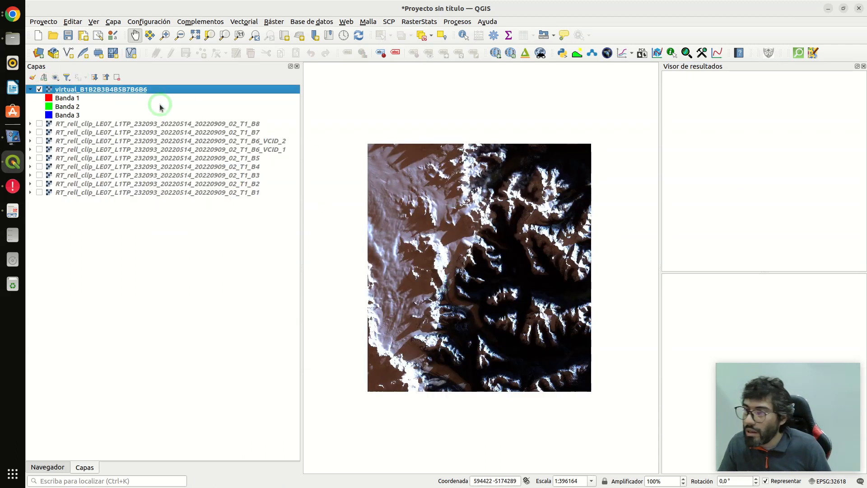
# - Render the virtual raster in natural colour, with Banda 3 as red, Banda 2 as green and Banda 1 as blue
pyautogui.doubleClick(107, 91)
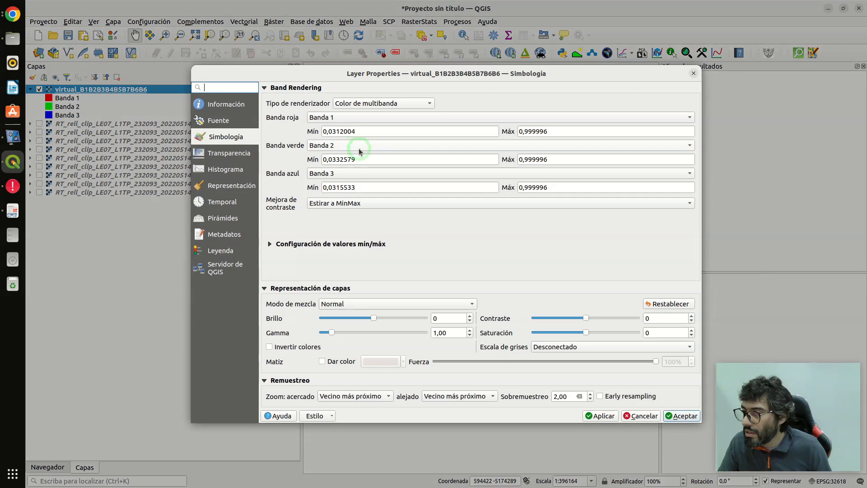
pyautogui.click(344, 118)
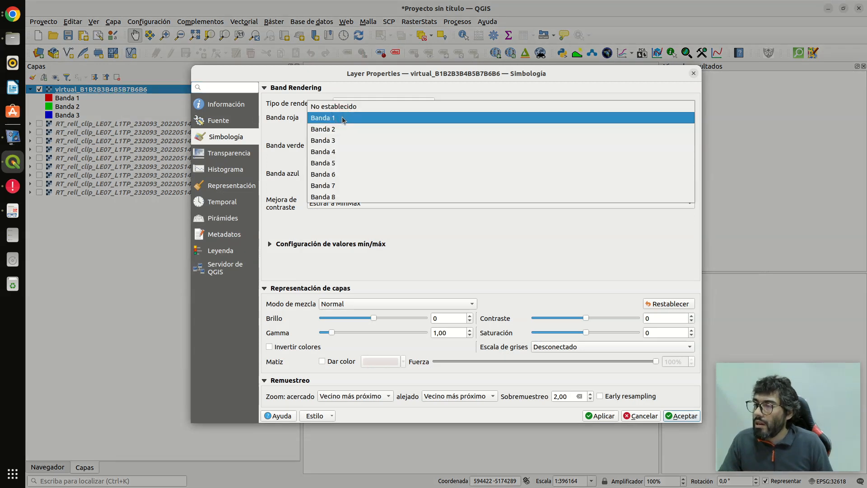
pyautogui.click(351, 140)
pyautogui.click(345, 174)
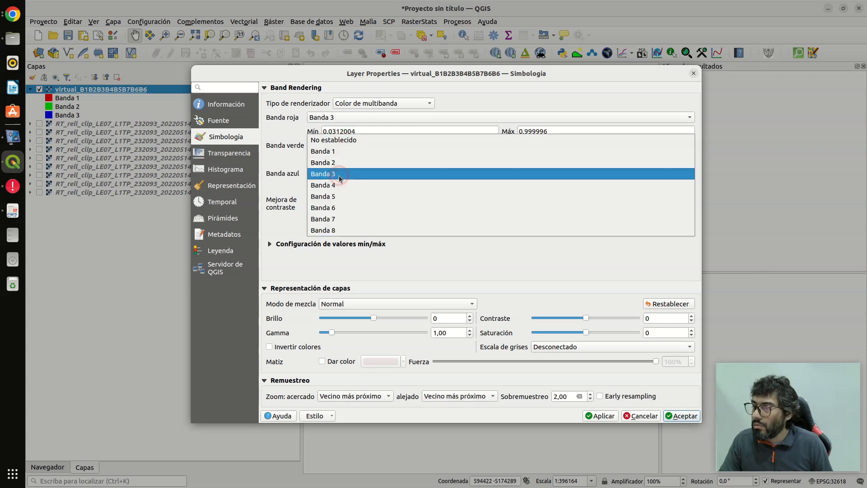
pyautogui.click(344, 152)
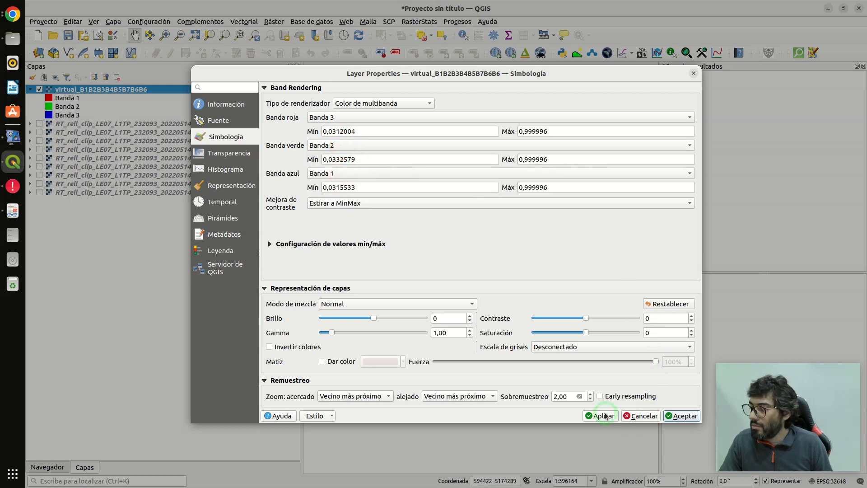
pyautogui.click(682, 415)
# - Examine the natural-colour composite at several scales, checking the snowfields, glacier tongues and shadowed valleys
pyautogui.scroll(3, 524, 286)
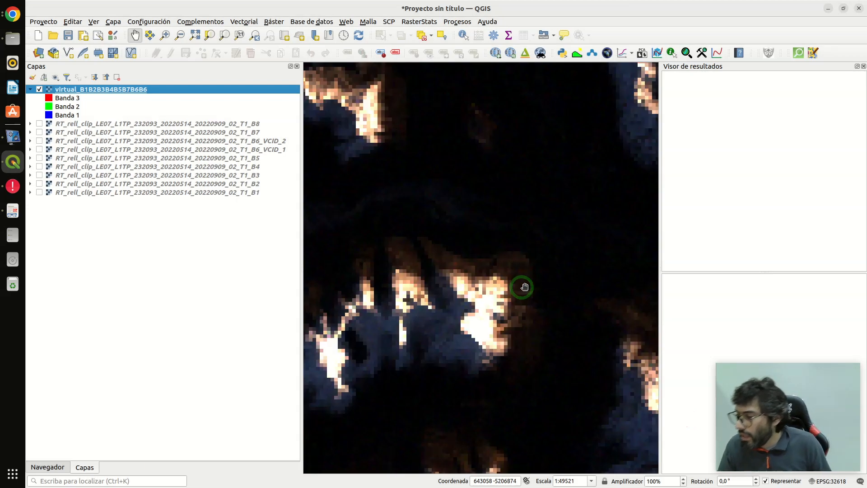
pyautogui.scroll(-3, 524, 287)
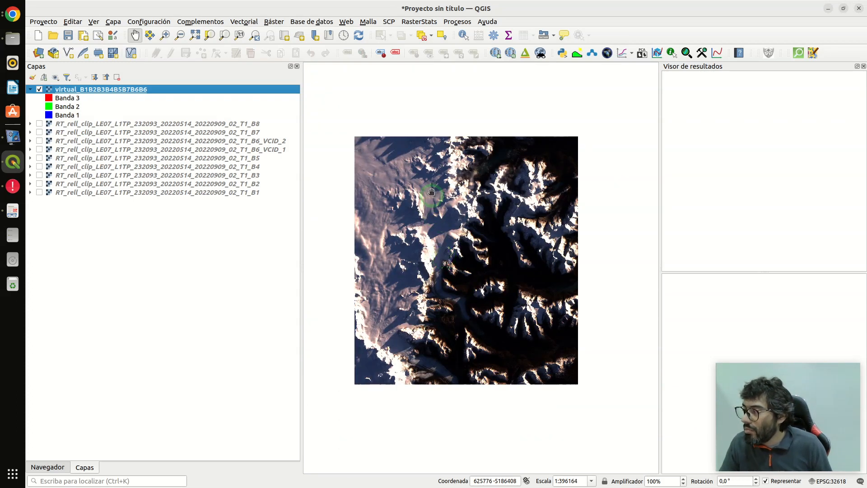
pyautogui.scroll(2, 391, 240)
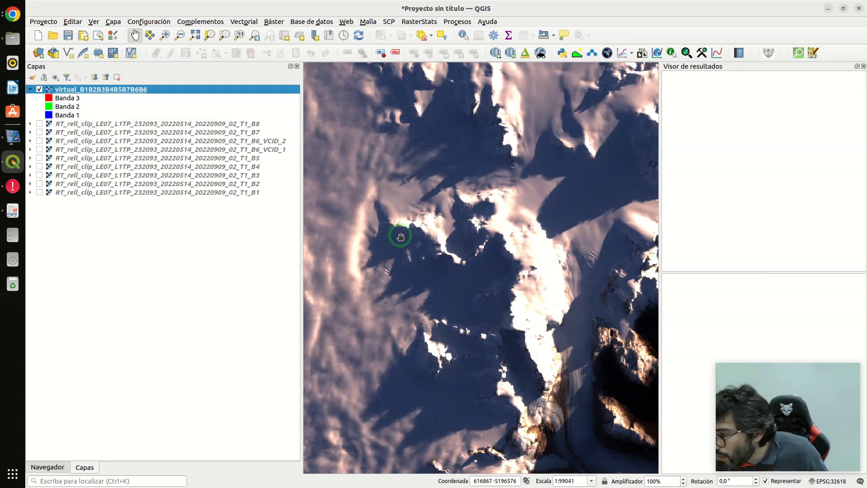
pyautogui.scroll(2, 550, 323)
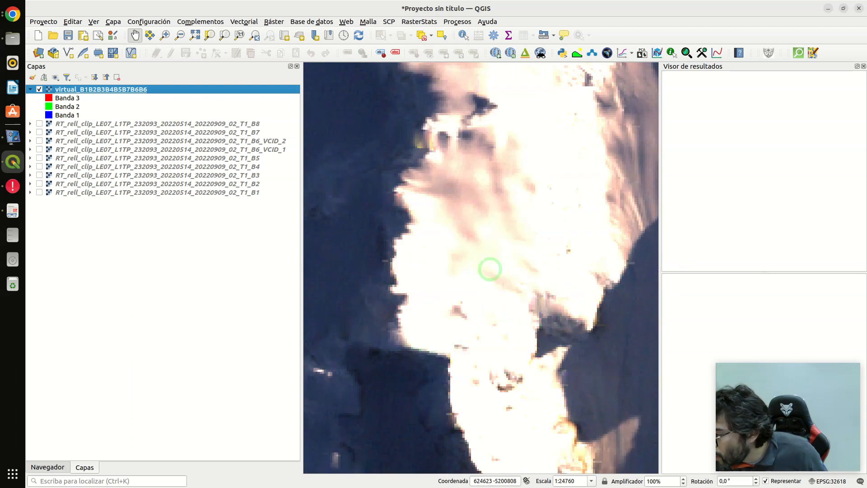
pyautogui.scroll(-2, 460, 256)
pyautogui.scroll(2, 544, 294)
pyautogui.scroll(-2, 451, 275)
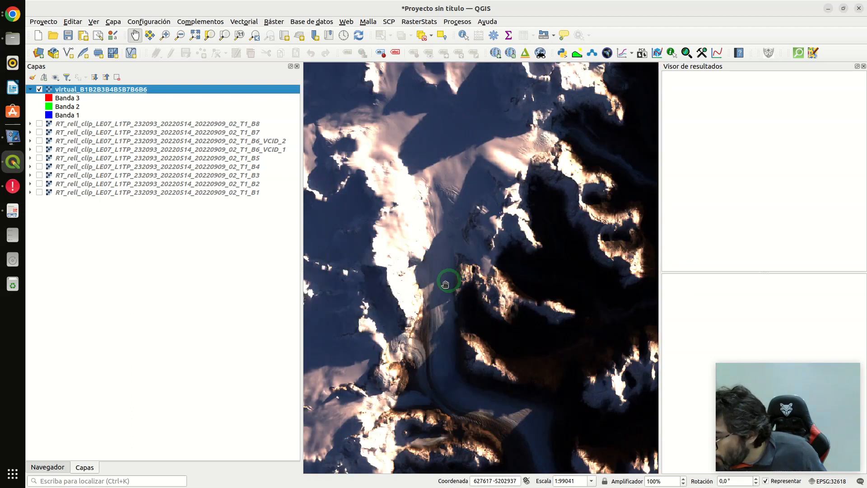
pyautogui.scroll(-2, 411, 283)
pyautogui.scroll(2, 455, 337)
pyautogui.scroll(-2, 452, 294)
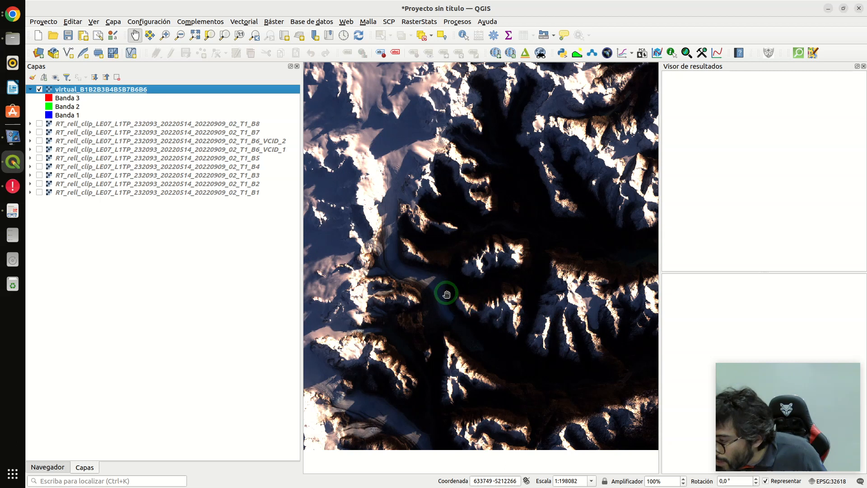
pyautogui.scroll(2, 409, 283)
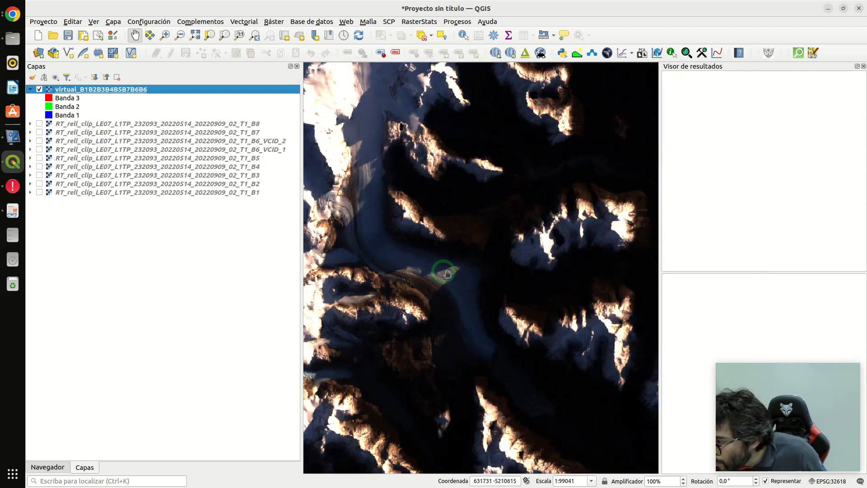
pyautogui.scroll(-1, 467, 312)
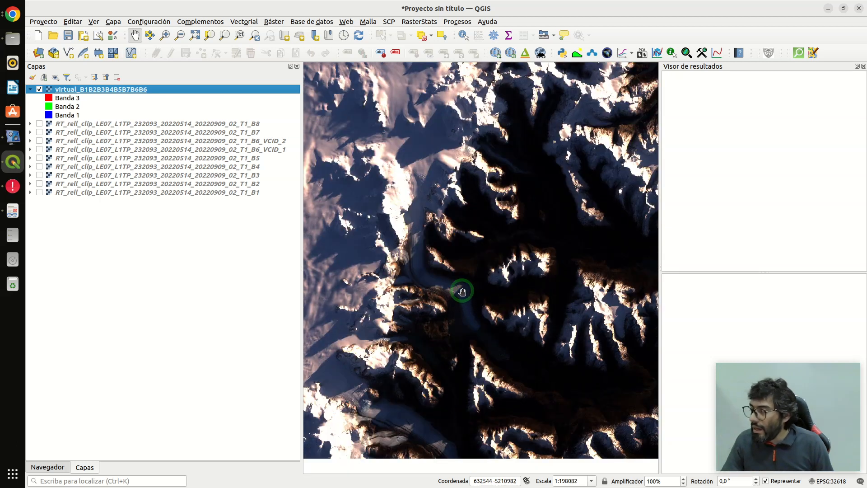
pyautogui.scroll(-2, 465, 325)
pyautogui.scroll(2, 453, 315)
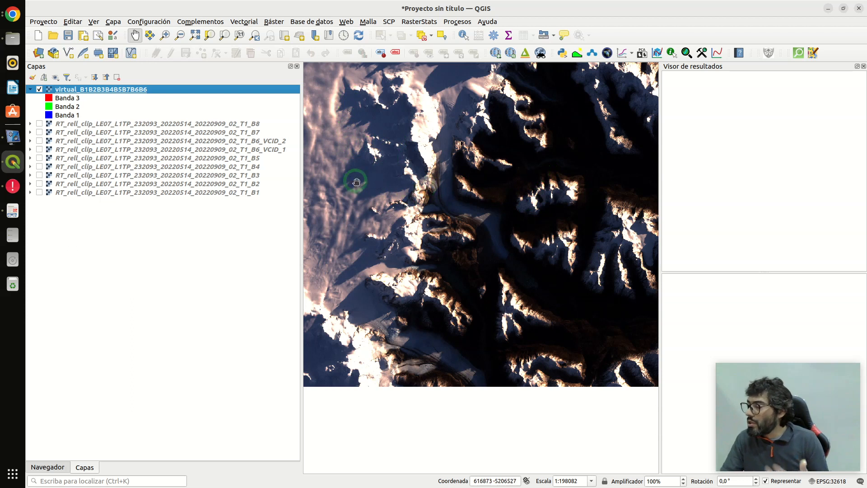
pyautogui.scroll(-1, 436, 264)
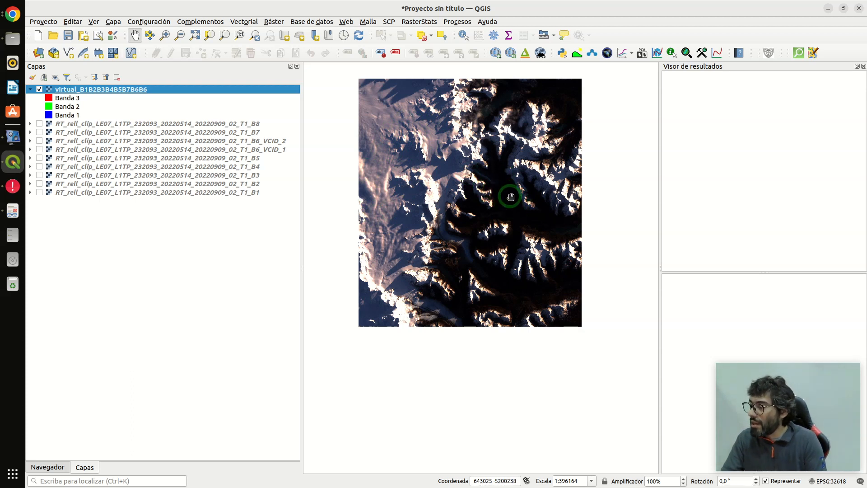
# - Stretch the virtual raster's contrast over a dark shadowed valley by setting the statistics extent to the current canvas (Lienzo actual)
pyautogui.scroll(2, 539, 210)
pyautogui.scroll(2, 539, 210)
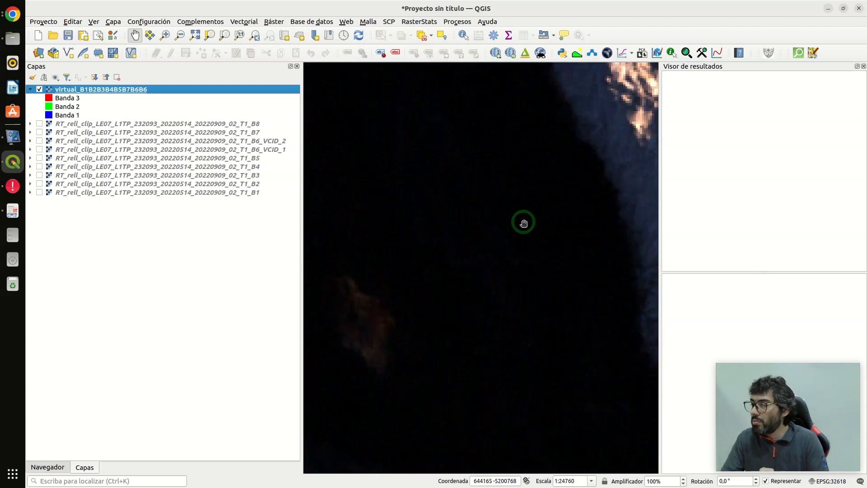
pyautogui.moveTo(534, 221); pyautogui.dragTo(574, 185)
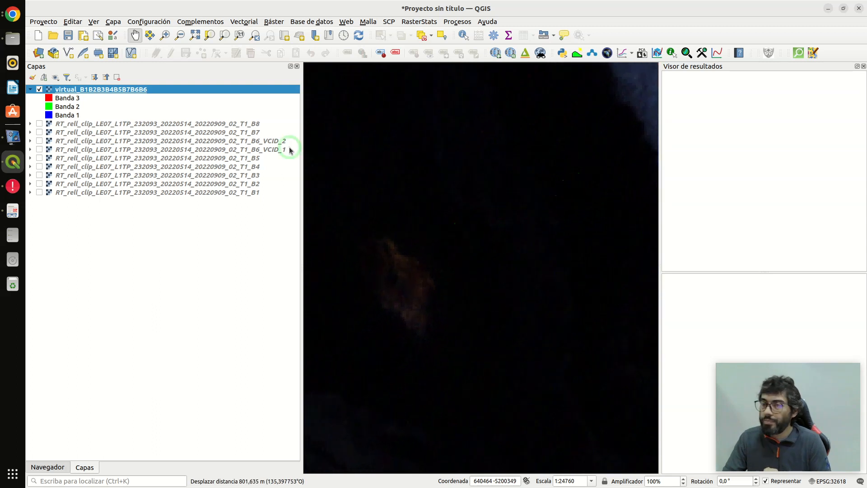
pyautogui.doubleClick(97, 92)
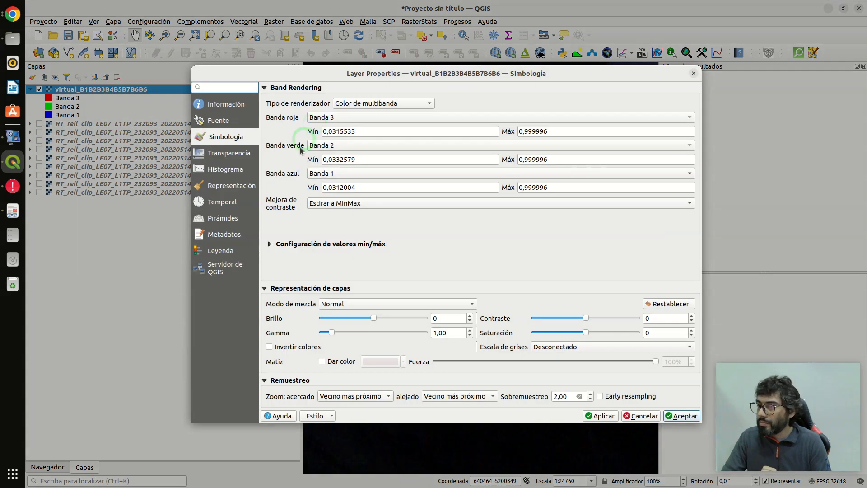
pyautogui.click(294, 246)
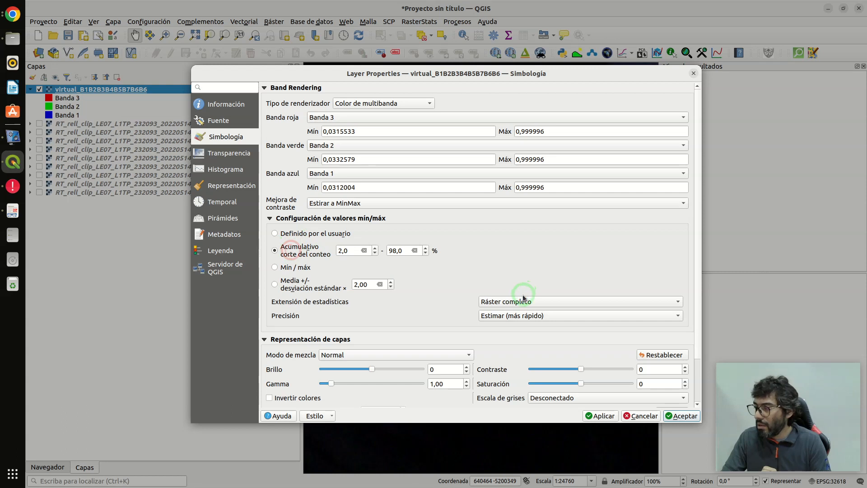
pyautogui.click(503, 306)
pyautogui.click(504, 316)
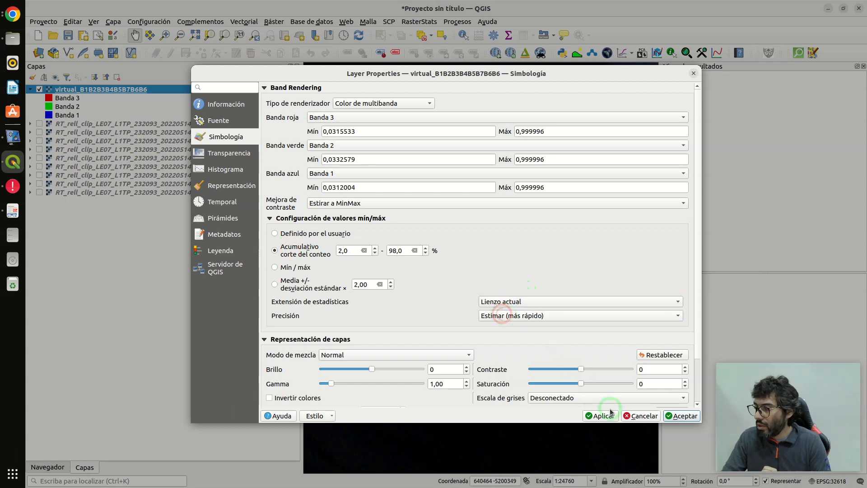
pyautogui.click(606, 415)
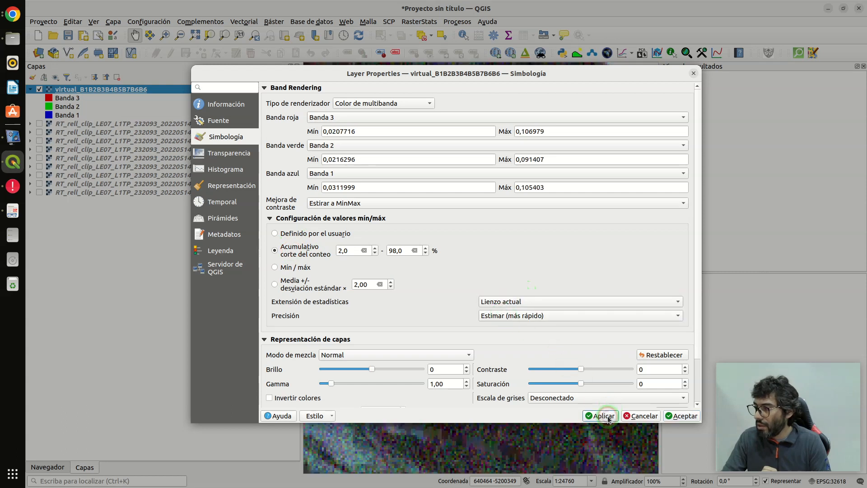
pyautogui.click(676, 418)
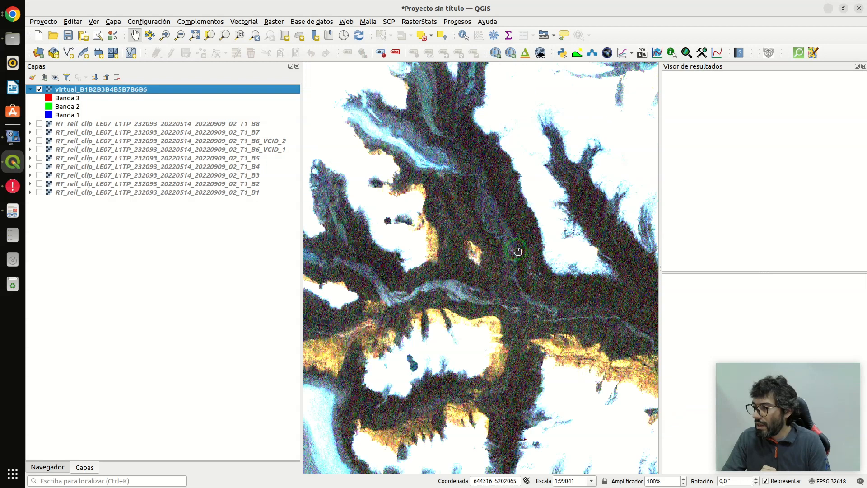
pyautogui.scroll(-3, 527, 249)
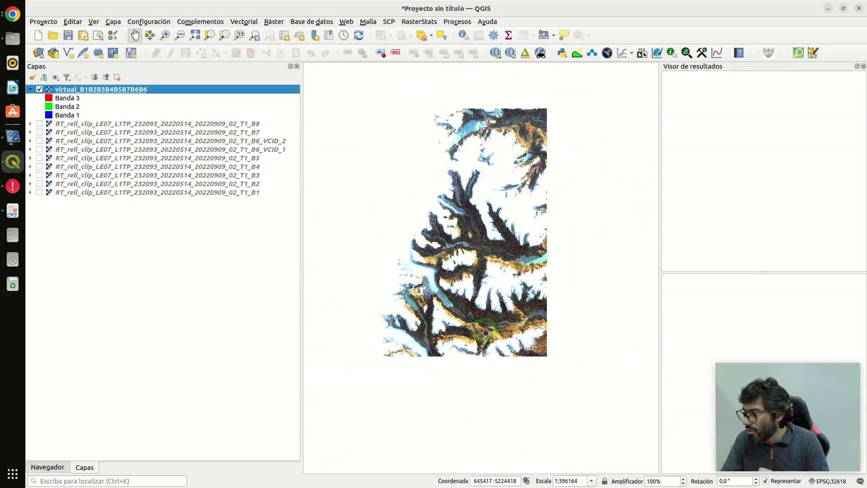
# - Switch the virtual raster's min/max values to user-defined (Definido por el usuario) and set the red, green and blue maximums to 0,2
pyautogui.scroll(3, 490, 333)
pyautogui.scroll(2, 487, 333)
pyautogui.scroll(-1, 491, 327)
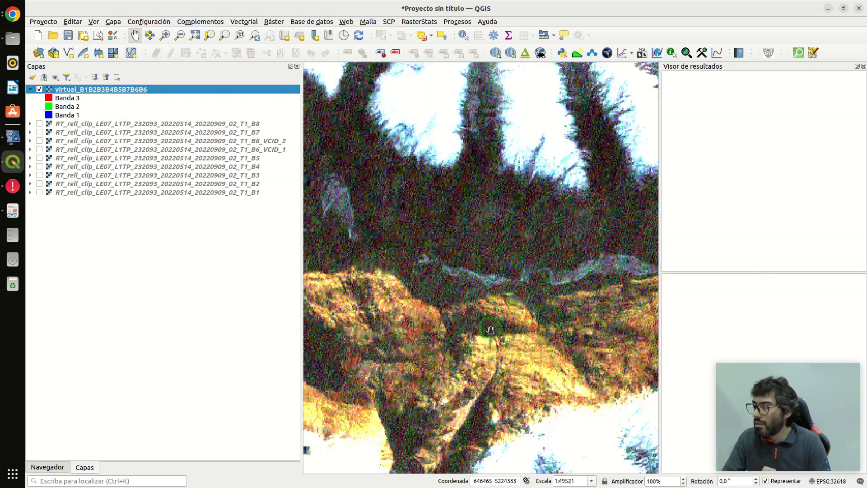
pyautogui.doubleClick(73, 90)
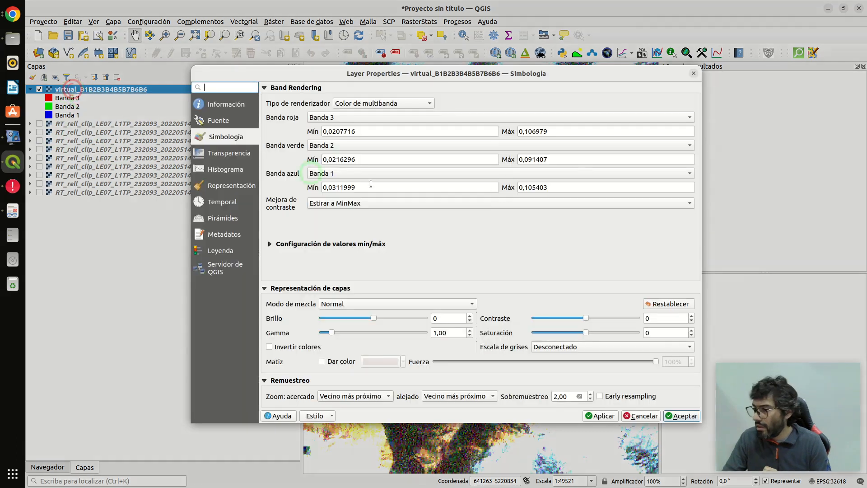
pyautogui.click(288, 250)
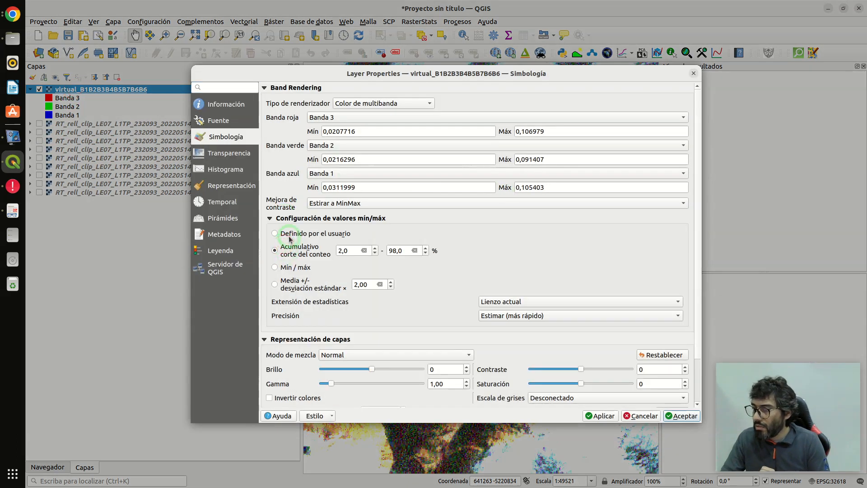
pyautogui.click(289, 234)
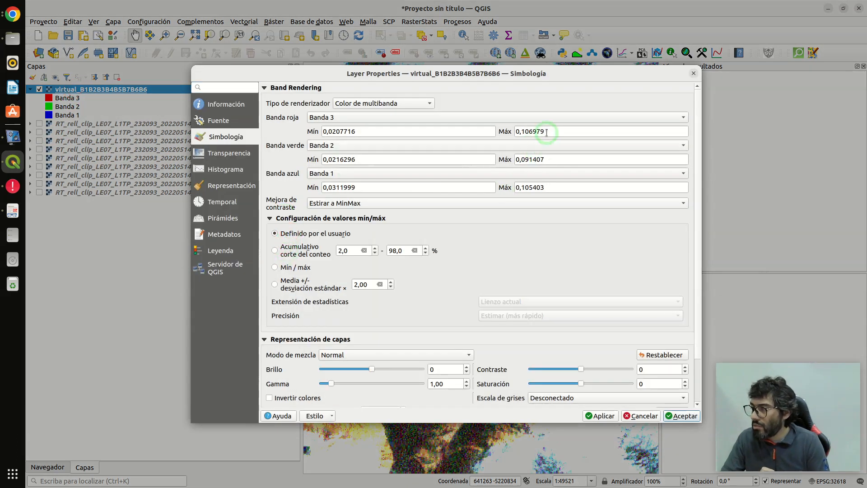
pyautogui.moveTo(546, 132); pyautogui.dragTo(526, 132)
pyautogui.write('2')
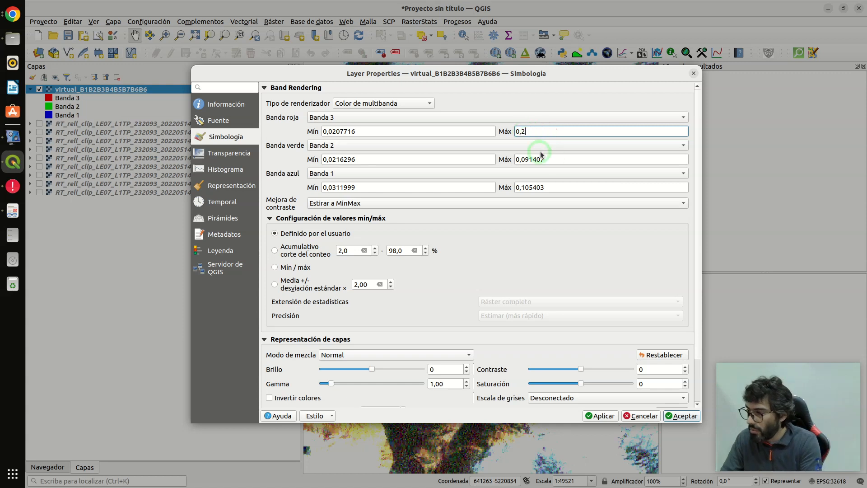
pyautogui.click(540, 159)
pyautogui.write('2')
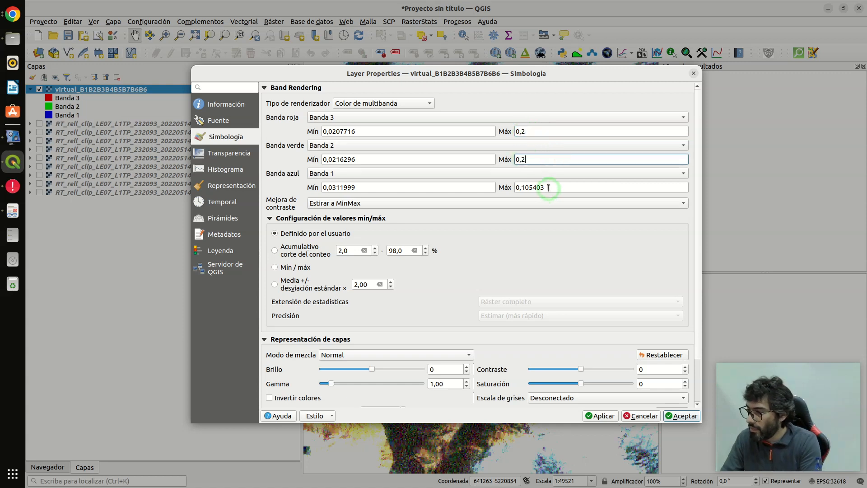
pyautogui.moveTo(548, 187); pyautogui.dragTo(526, 187)
pyautogui.write('2')
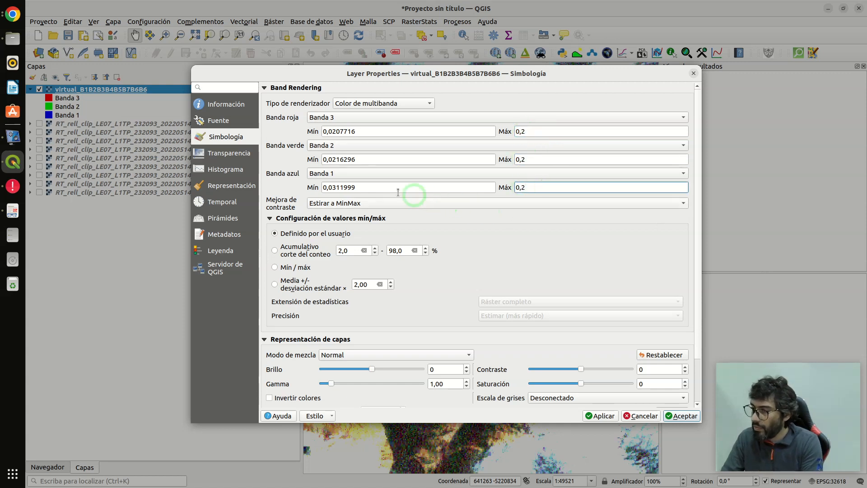
# - Set the minimum of the blue, green and red bands to 0 and apply the contrast stretch to the virtual raster
pyautogui.moveTo(369, 187); pyautogui.dragTo(303, 187)
pyautogui.write('0')
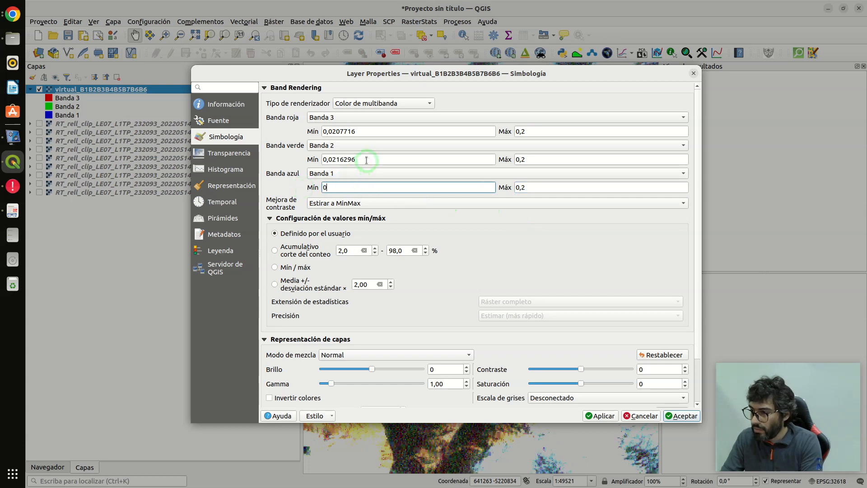
pyautogui.moveTo(367, 159); pyautogui.dragTo(303, 159)
pyautogui.write('0')
pyautogui.moveTo(362, 131); pyautogui.dragTo(303, 131)
pyautogui.write('0')
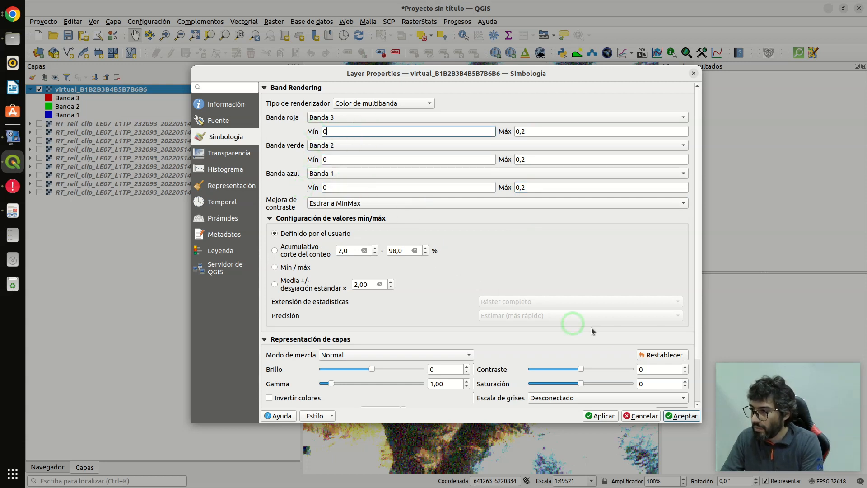
pyautogui.click(602, 416)
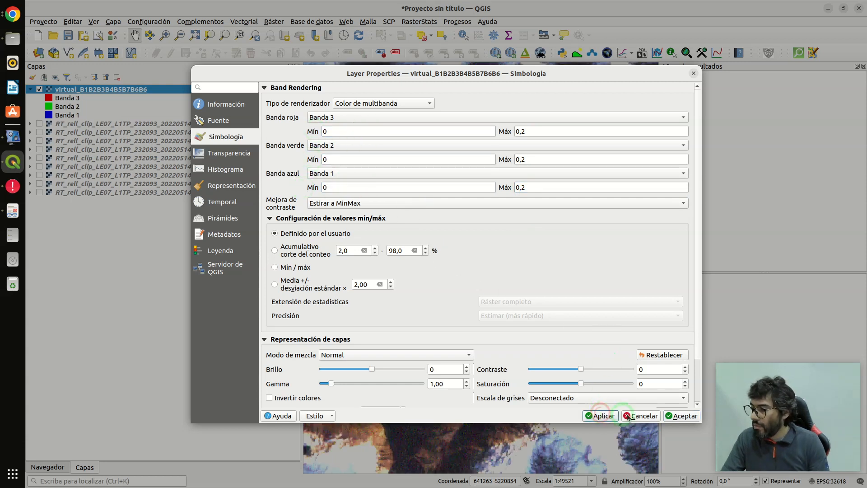
pyautogui.click(676, 417)
# - Examine the restretched natural-colour composite at several scales, checking the glaciers, snowfields and the lake in the eastern valley
pyautogui.scroll(-3, 496, 257)
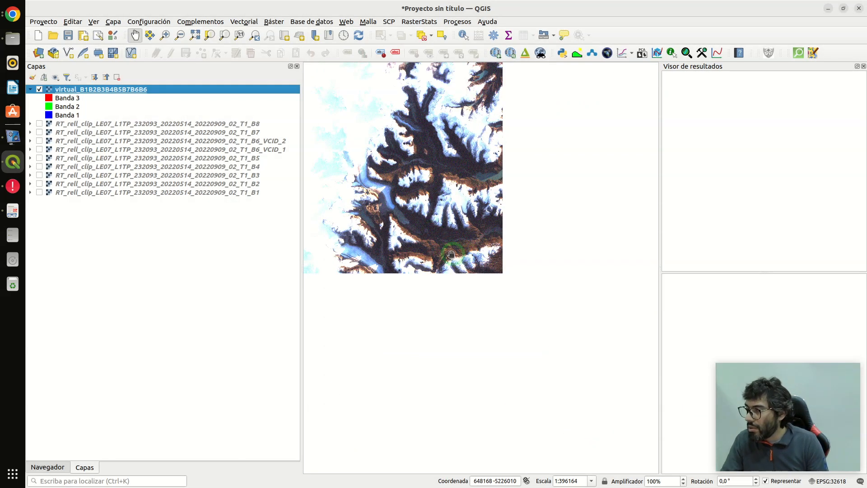
pyautogui.scroll(-2, 506, 221)
pyautogui.scroll(2, 457, 189)
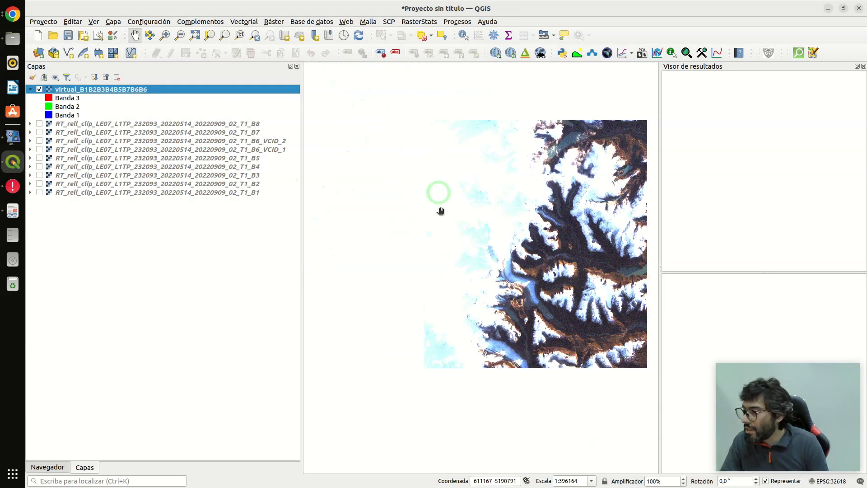
pyautogui.scroll(2, 574, 280)
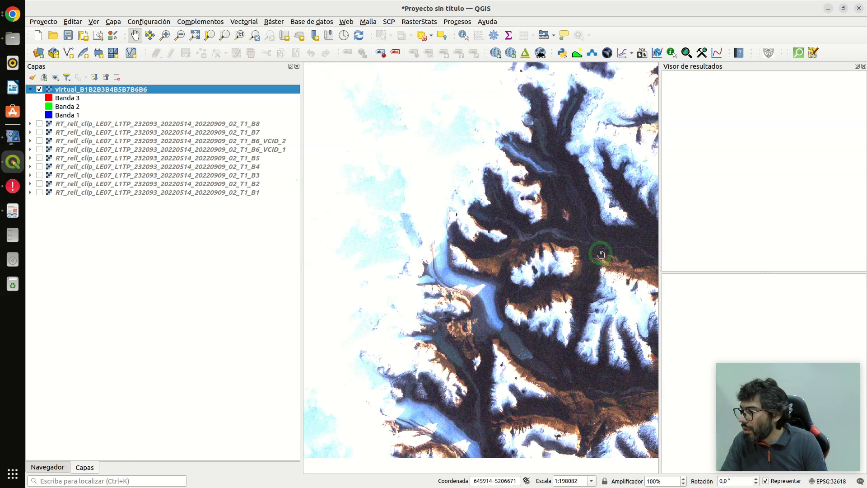
pyautogui.scroll(-2, 423, 223)
pyautogui.scroll(4, 495, 223)
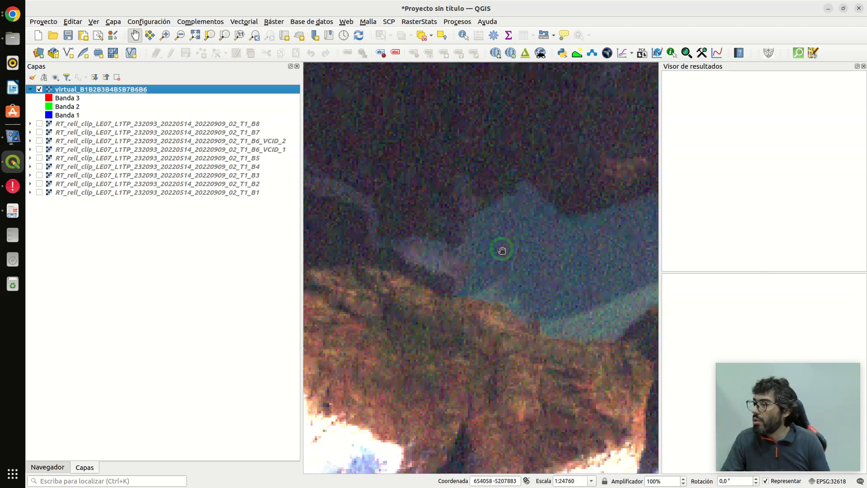
pyautogui.scroll(-1, 497, 250)
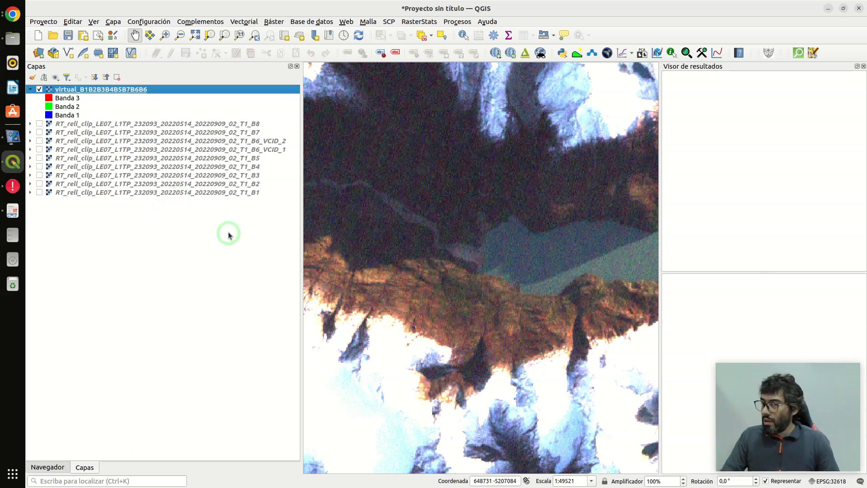
# - Render the virtual raster with Banda 4 as the red band and set the red maximum to 0,4
pyautogui.doubleClick(96, 90)
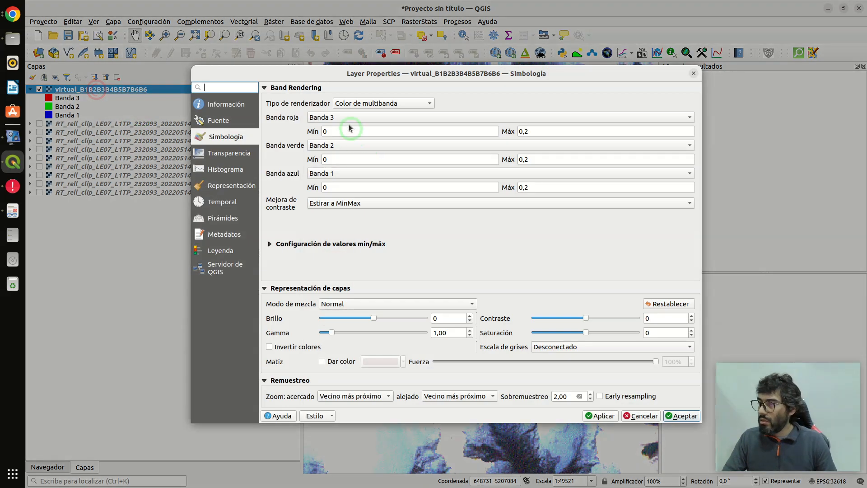
pyautogui.click(348, 119)
pyautogui.click(341, 128)
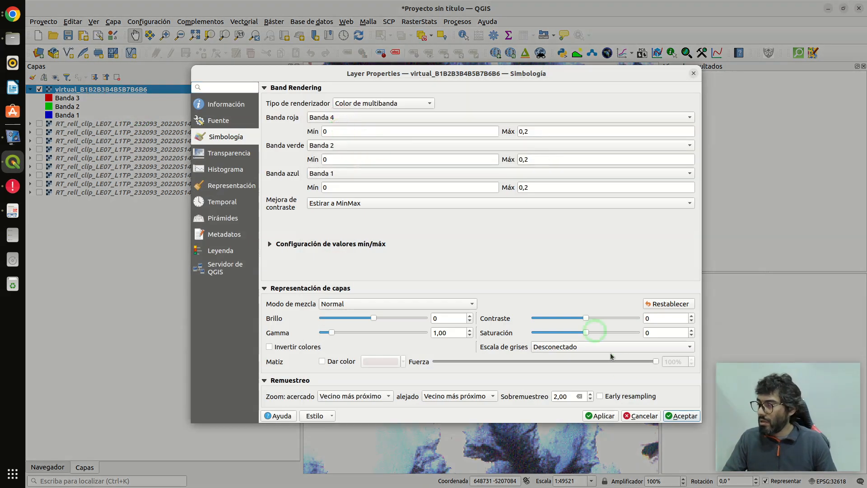
pyautogui.click(529, 131)
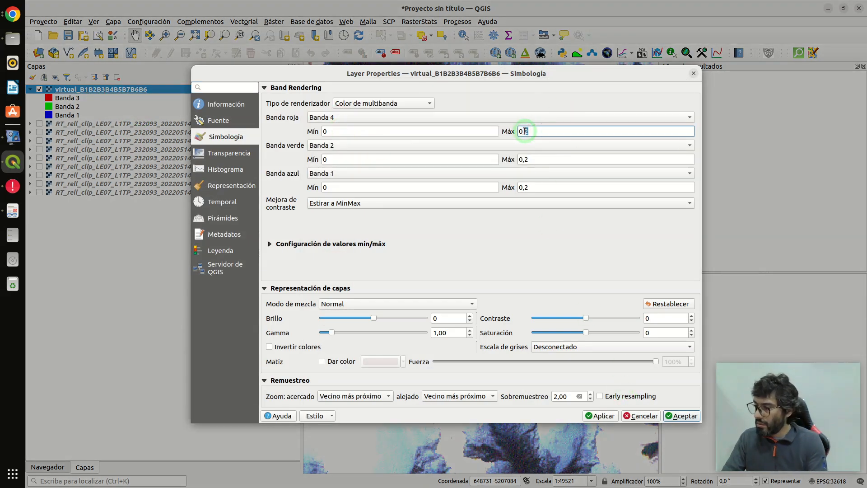
pyautogui.press('BackSpace')
pyautogui.write('4')
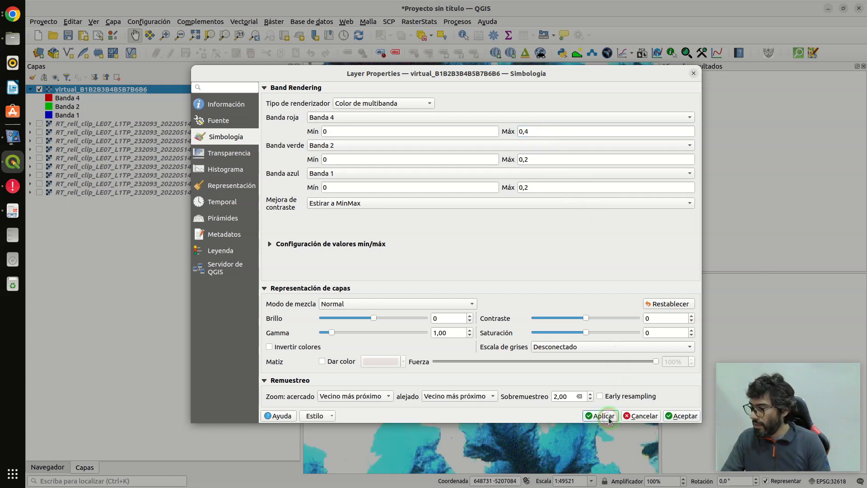
pyautogui.click(685, 414)
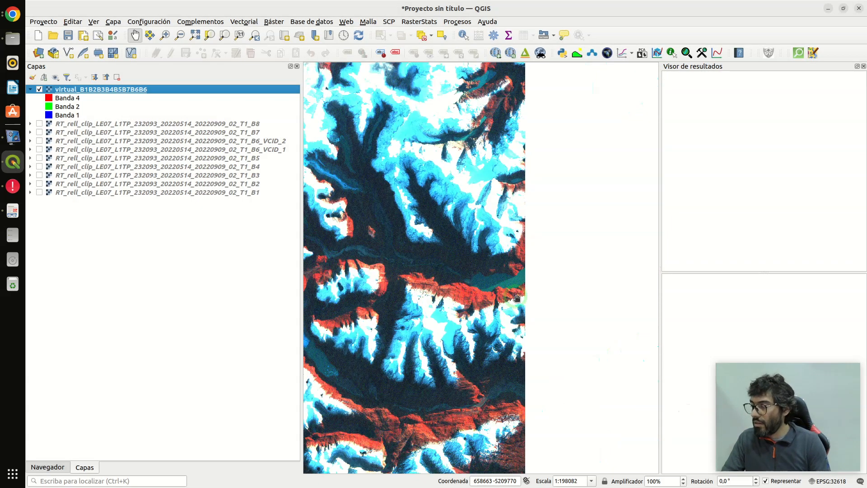
# - Examine the false-colour composite at full extent and closer up, comparing the sunlit slopes with the snow and shadowed valleys
pyautogui.scroll(-1, 497, 330)
pyautogui.scroll(1, 469, 348)
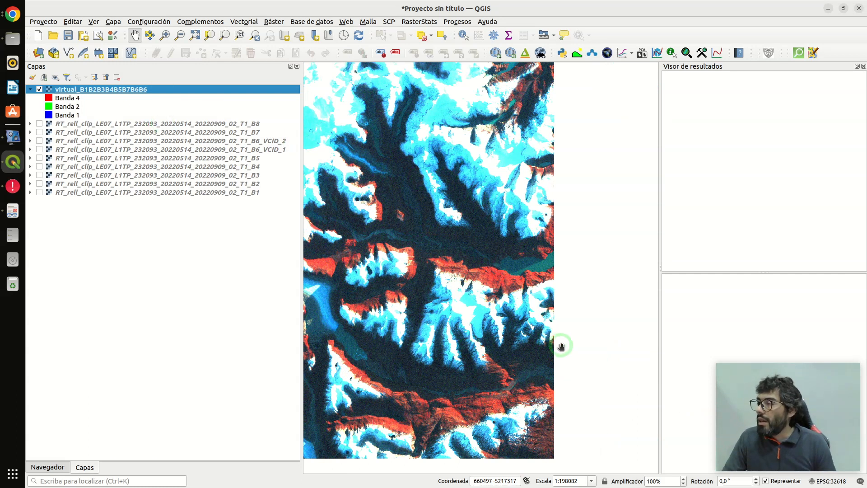
pyautogui.scroll(-1, 560, 344)
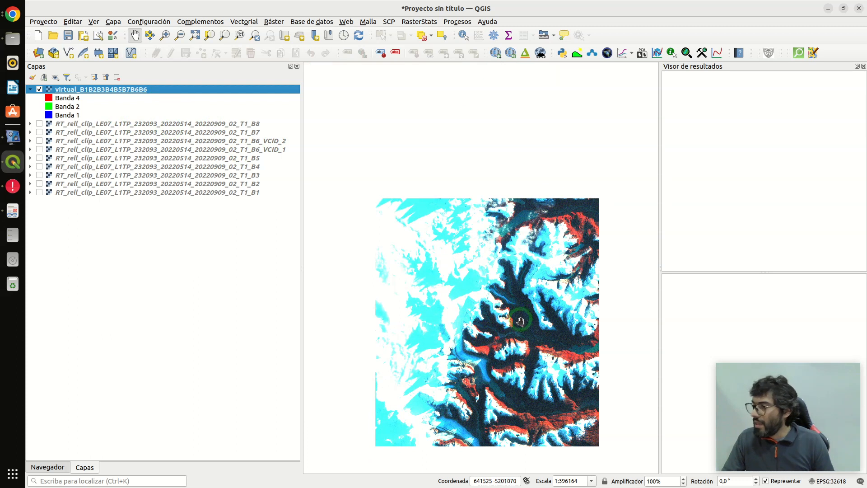